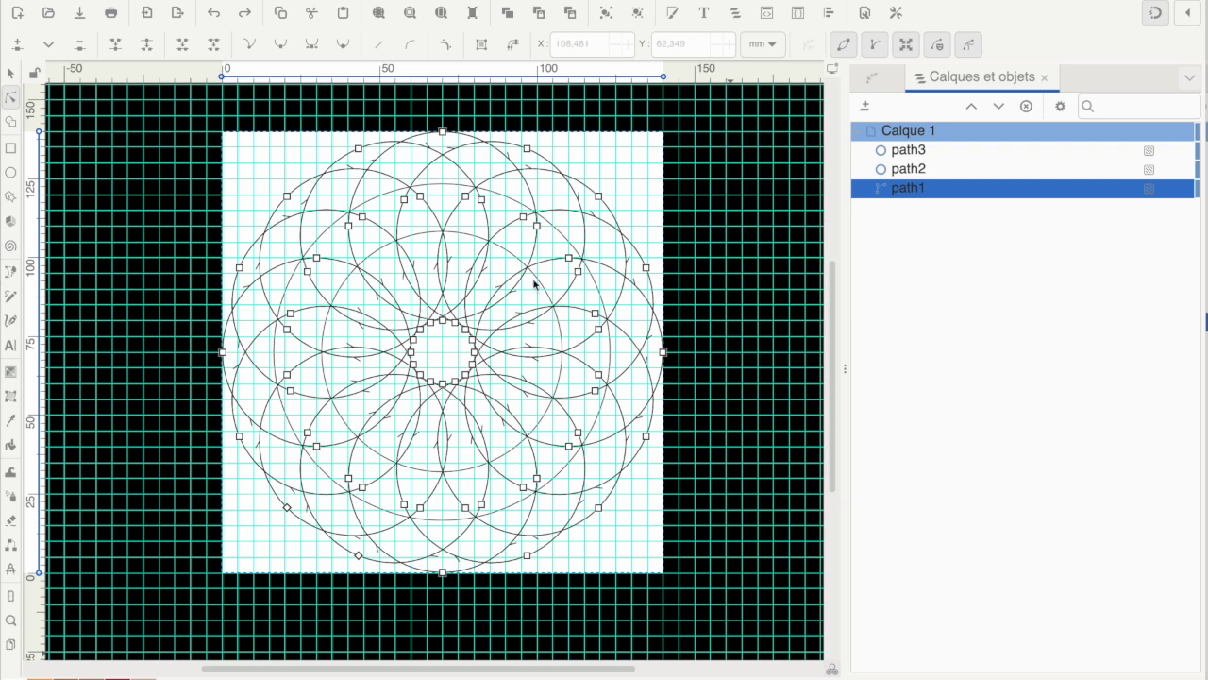
Load path1, path2 and path3 together into the Shape Builder and delete the small central region of the rosette
{"action": "left_click", "coordinate": [908, 155]}
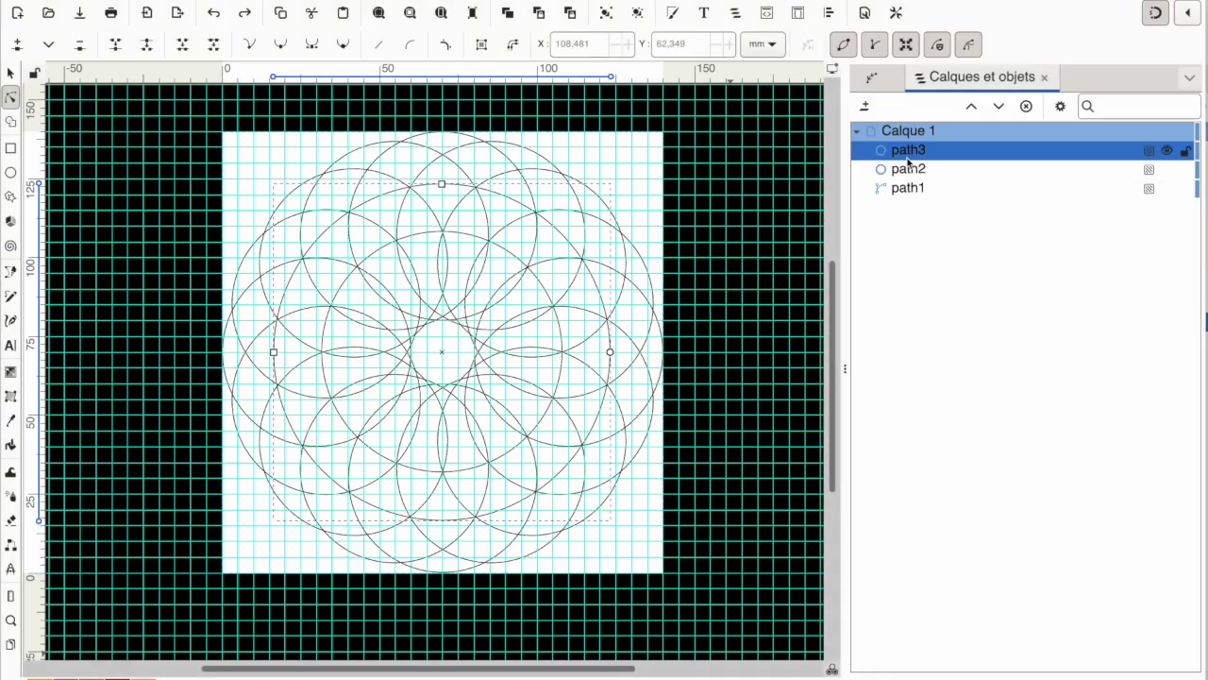
{"action": "left_click", "coordinate": [905, 168]}
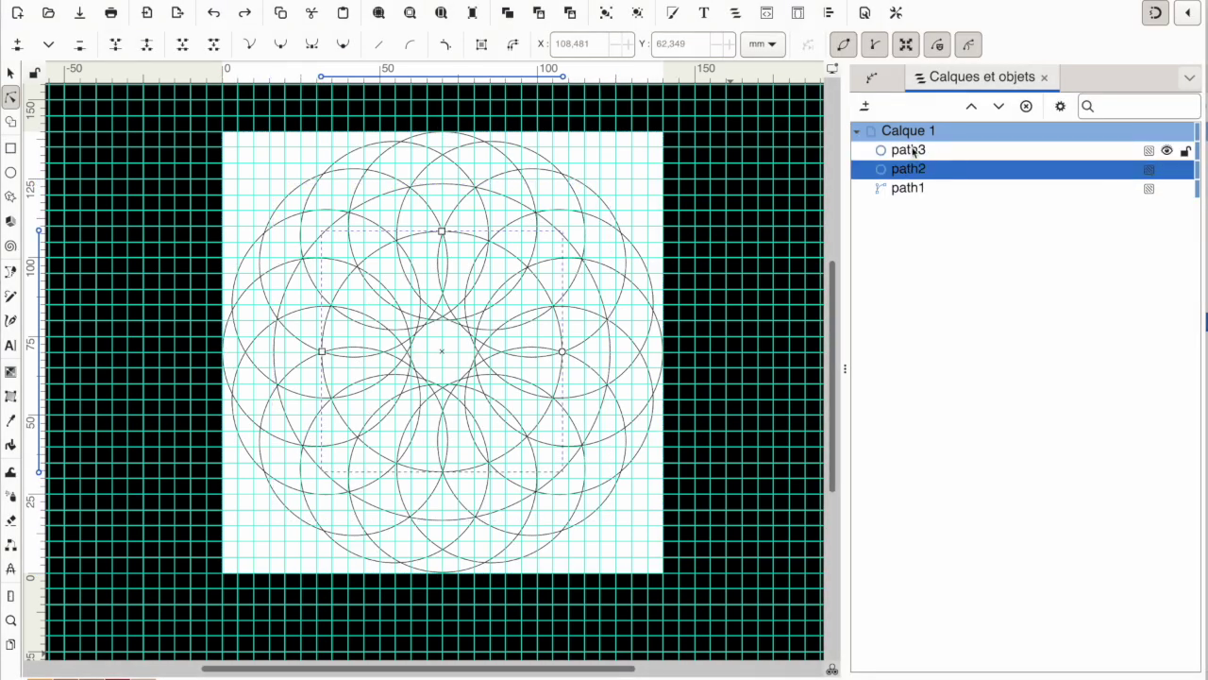
{"action": "left_click", "coordinate": [912, 150]}
{"action": "left_click", "coordinate": [914, 192], "text": "shift"}
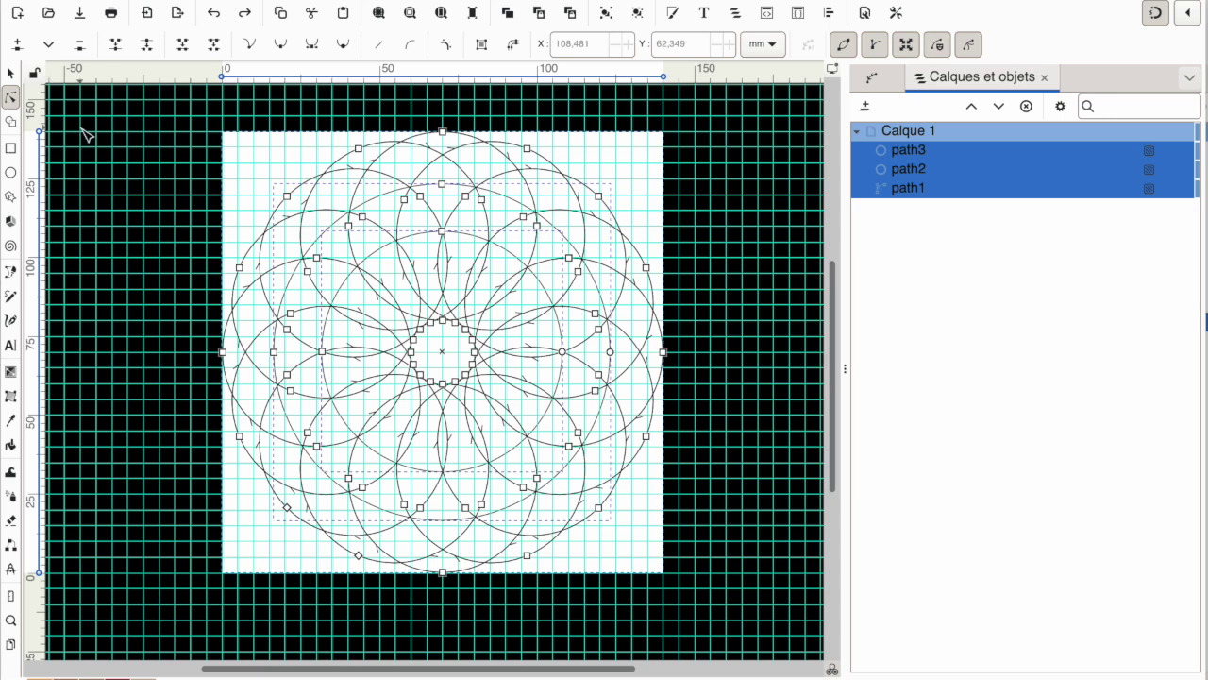
{"action": "left_click", "coordinate": [11, 124]}
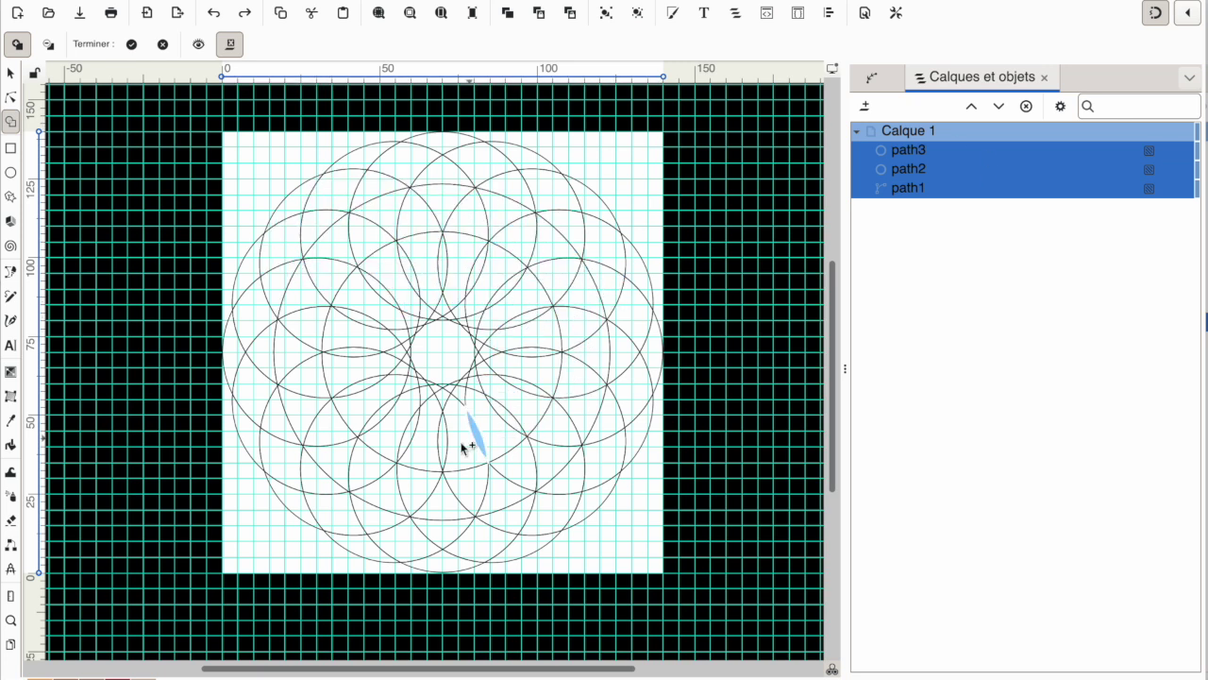
{"action": "left_click", "coordinate": [50, 44]}
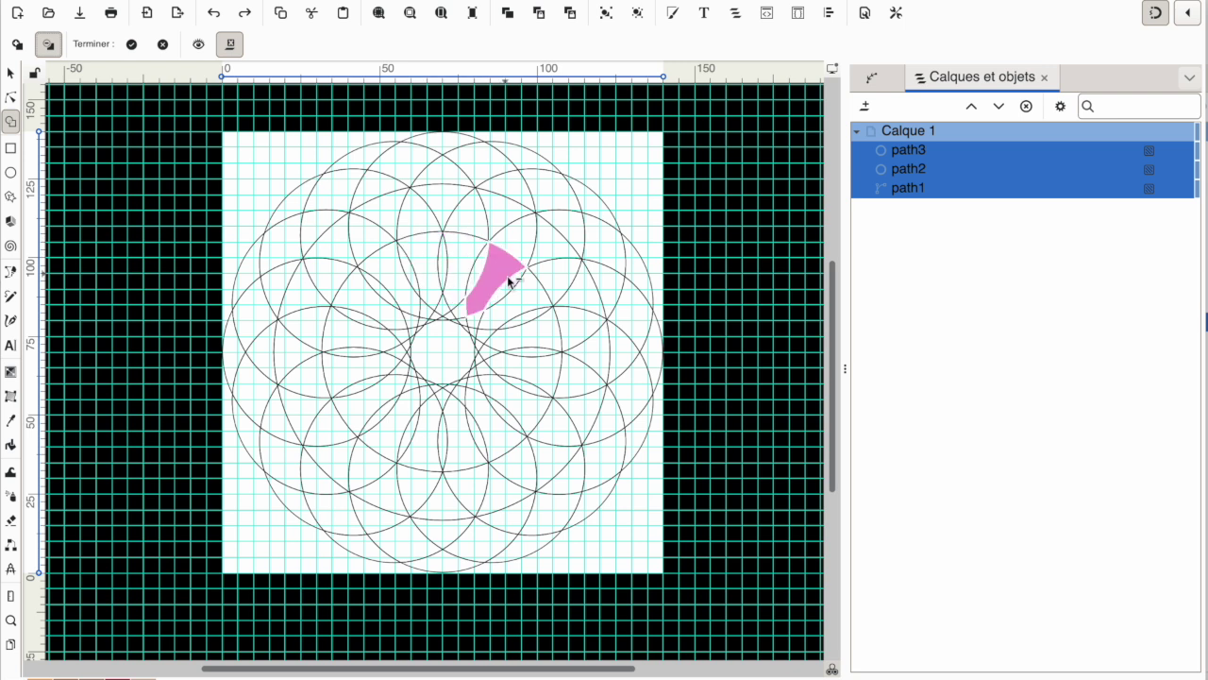
{"action": "left_click", "coordinate": [445, 337]}
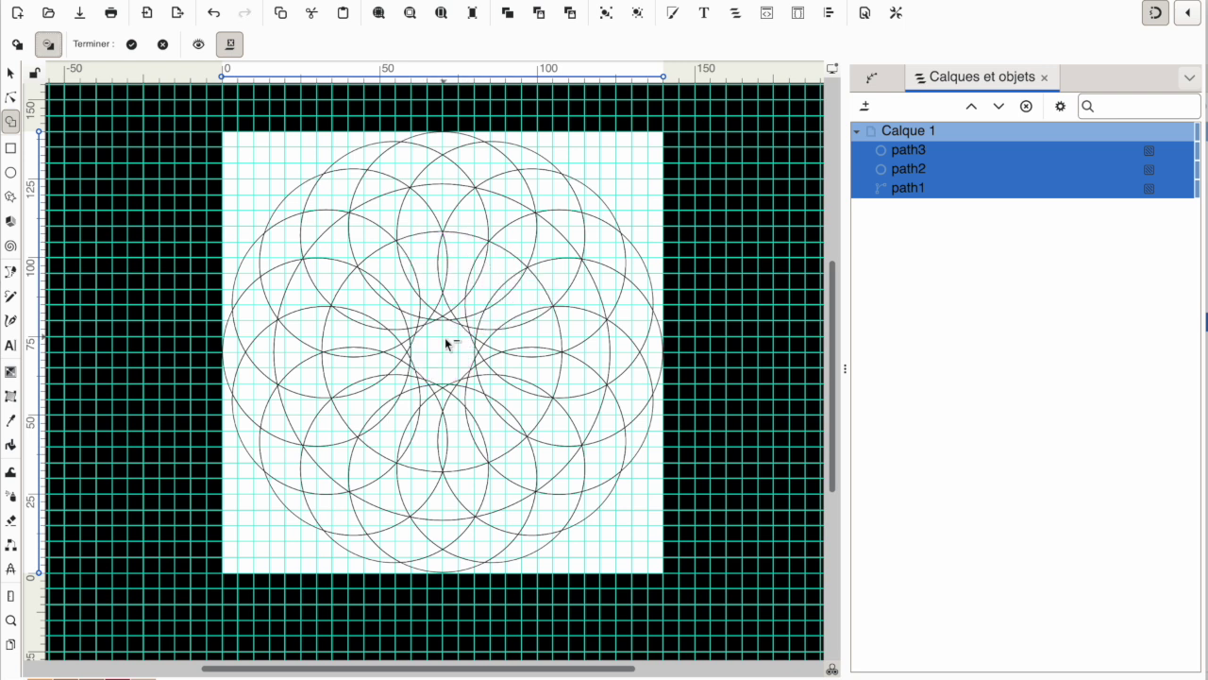
Merge the lower regions of the rosette into two joined crescent arms, one curving lower-left from the centre, the other lower-right
{"action": "left_click", "coordinate": [16, 45]}
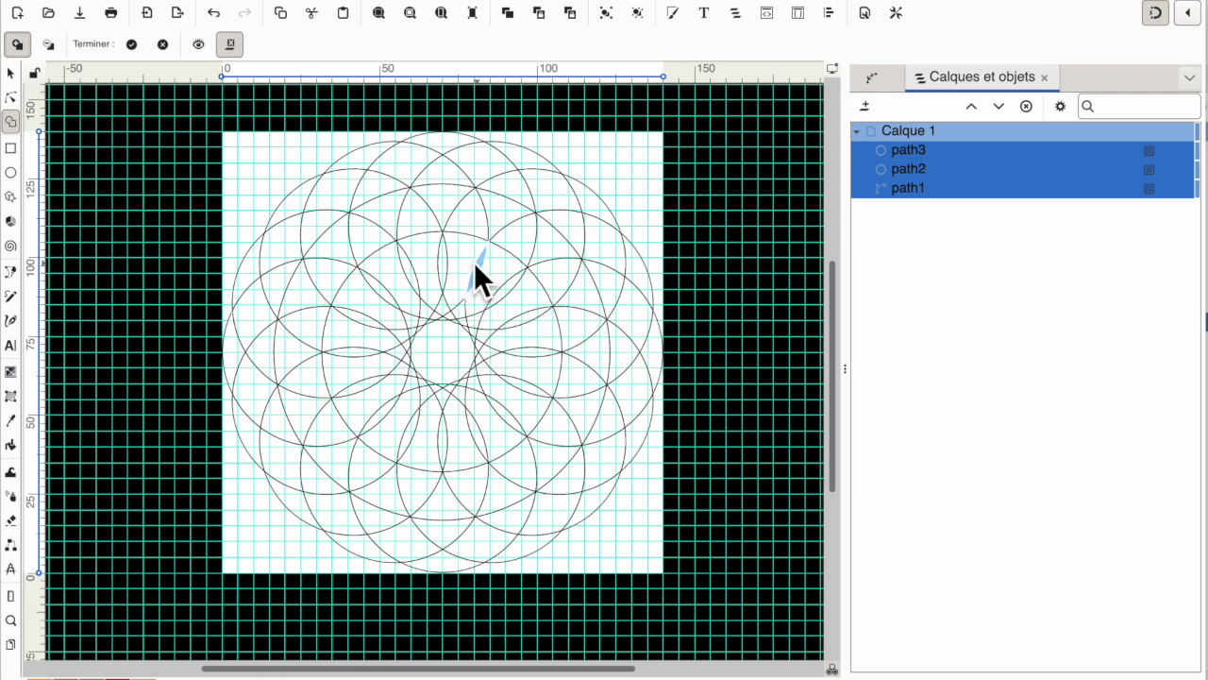
{"action": "left_click", "coordinate": [459, 423]}
{"action": "left_click", "coordinate": [462, 510]}
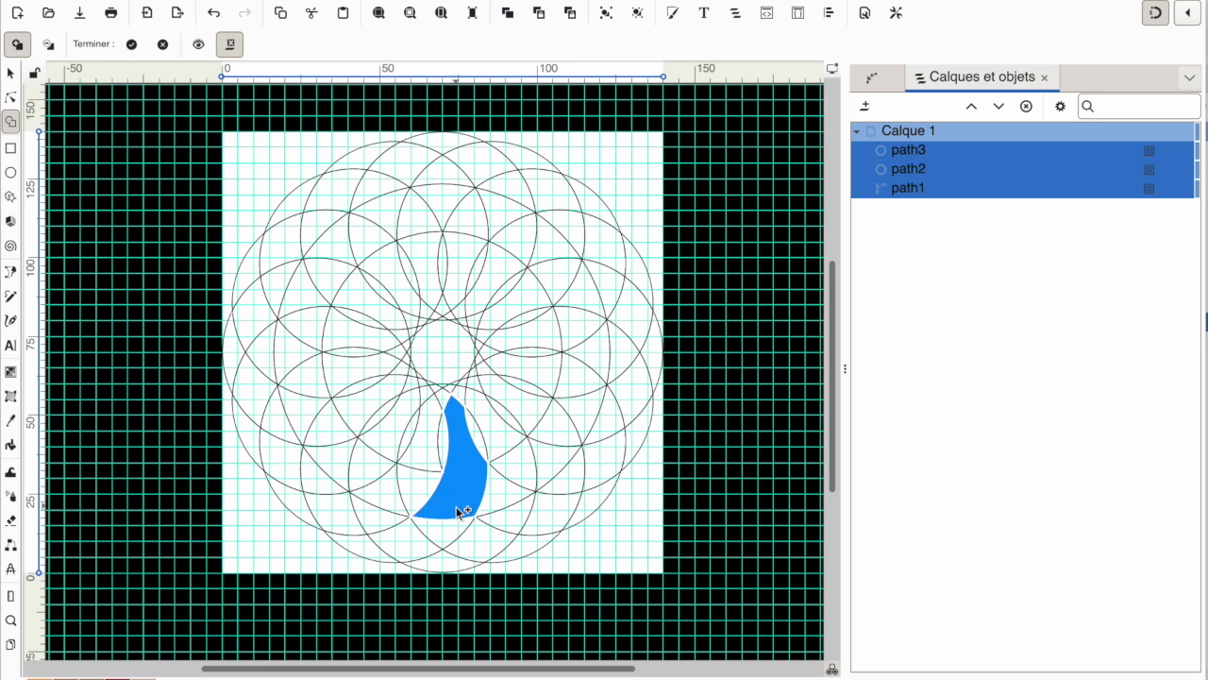
{"action": "left_click_drag", "start_coordinate": [431, 538], "coordinate": [379, 553]}
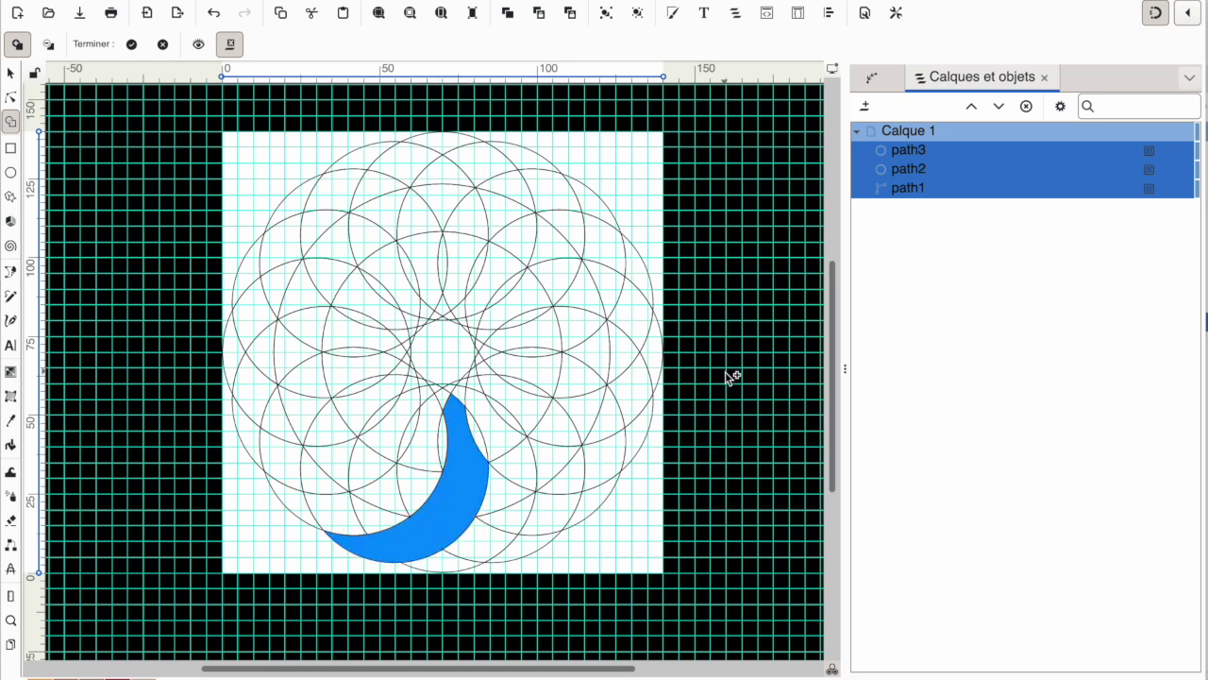
{"action": "left_click", "coordinate": [491, 484]}
{"action": "mouse_move", "coordinate": [510, 507]}
{"action": "left_mouse_down"}
{"action": "mouse_move", "coordinate": [599, 504]}
{"action": "mouse_move", "coordinate": [586, 515]}
{"action": "left_mouse_up"}
Merge the regions on the rosette's right side into two crescents that join and taper towards the centre
{"action": "left_click", "coordinate": [629, 401]}
{"action": "left_click", "coordinate": [625, 374]}
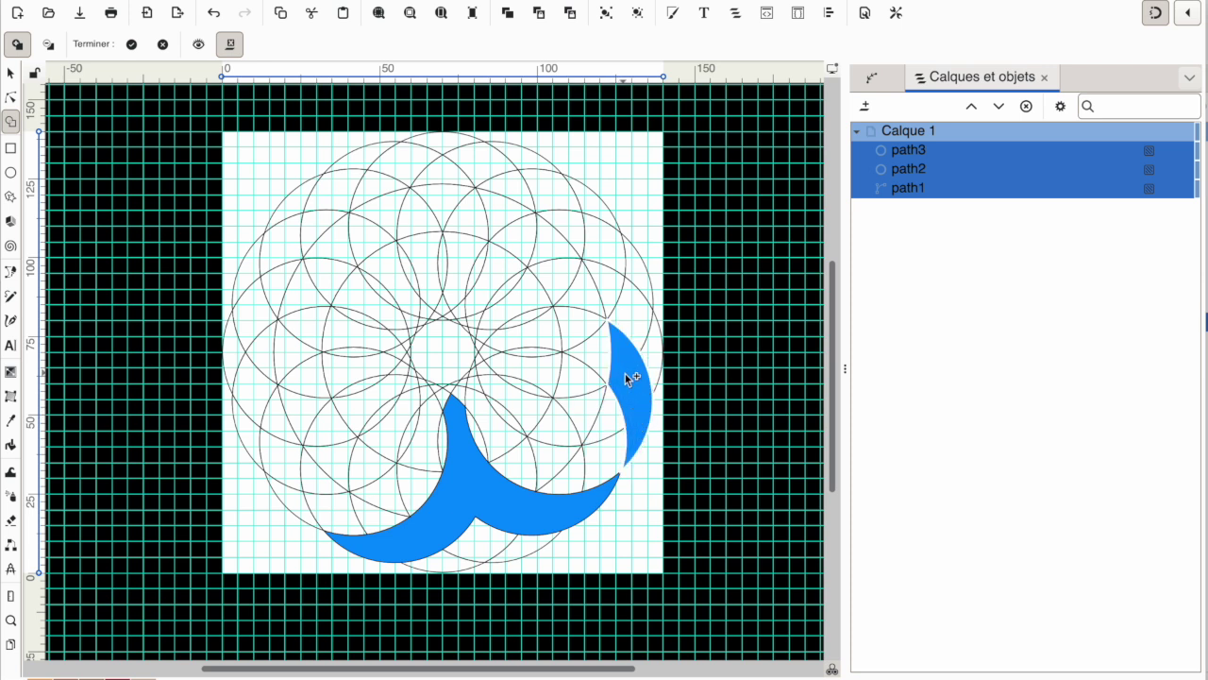
{"action": "left_click", "coordinate": [604, 355]}
{"action": "left_click", "coordinate": [548, 332]}
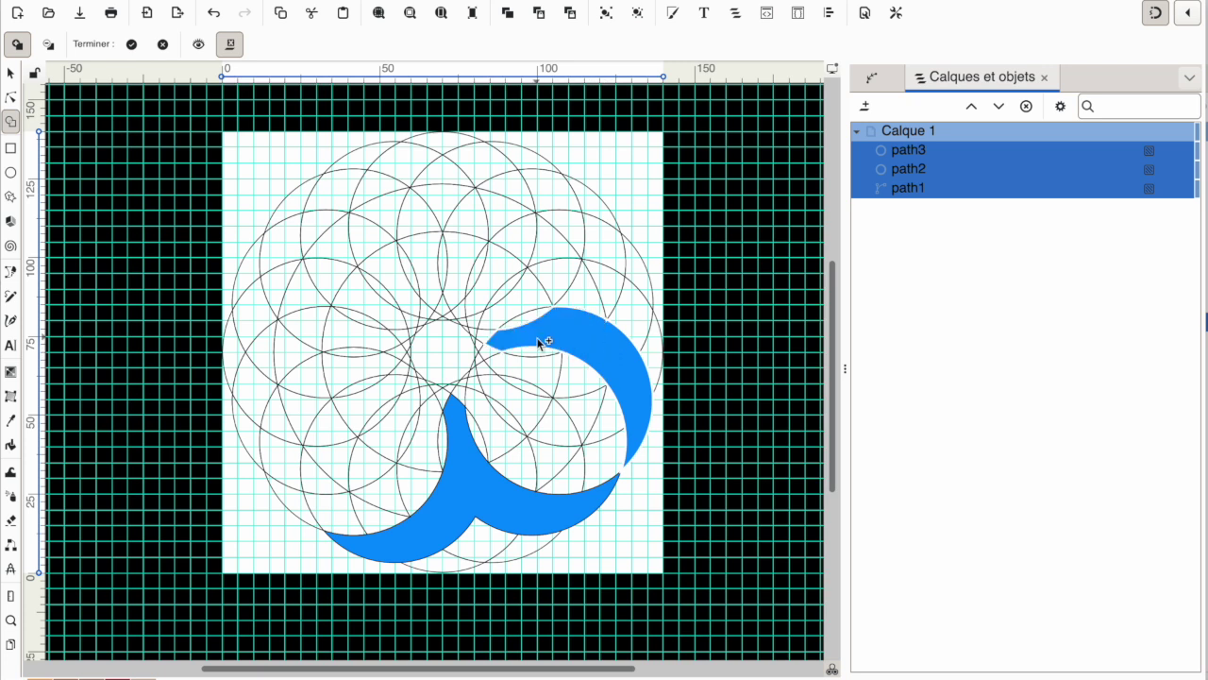
{"action": "left_click", "coordinate": [607, 246]}
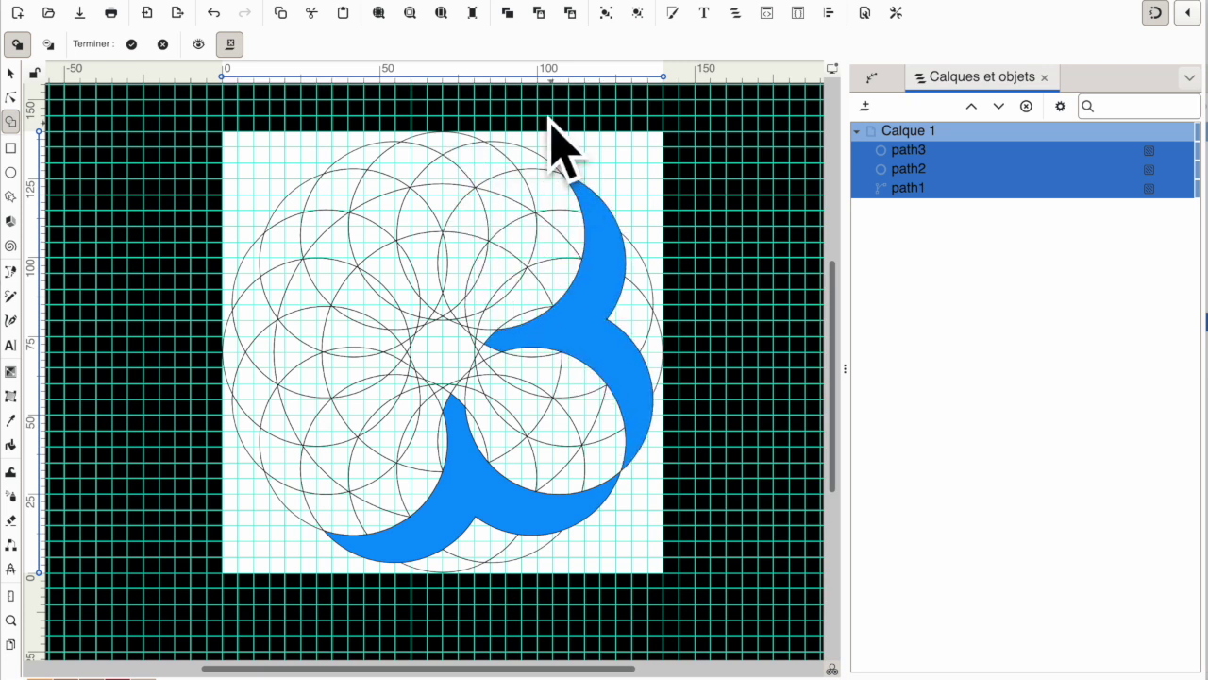
Merge the upper regions into the top and upper-left crescents, joined in an arm reaching down to the centre
{"action": "left_click", "coordinate": [529, 161]}
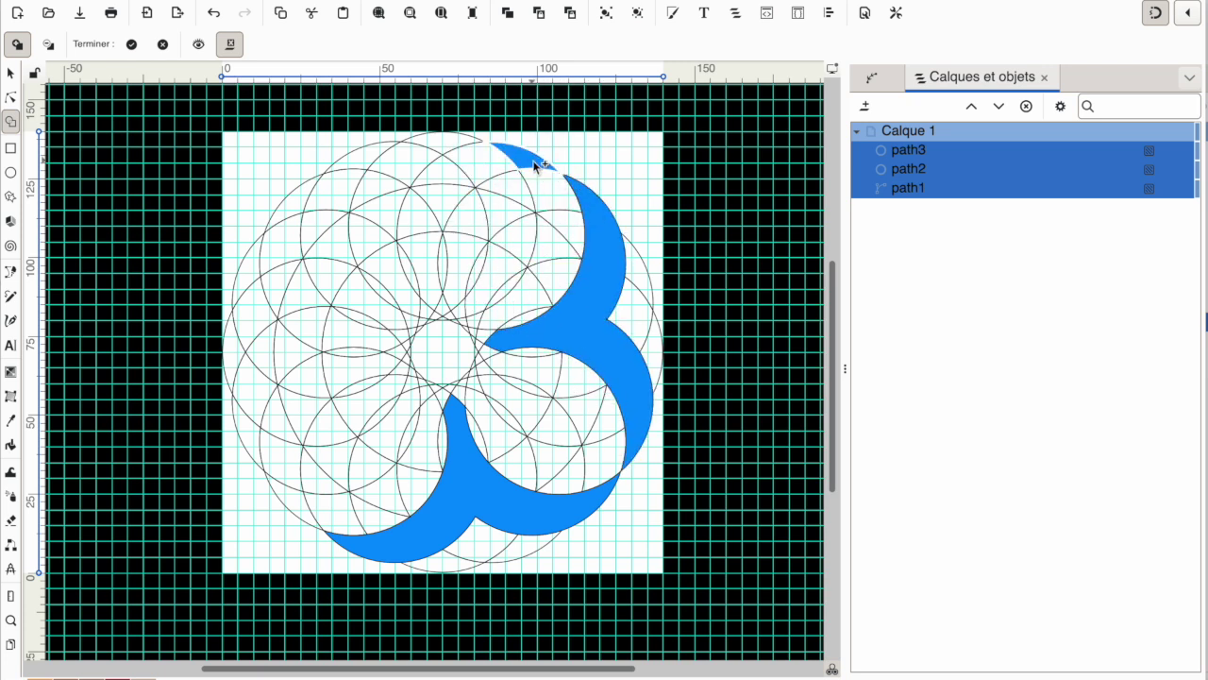
{"action": "left_click", "coordinate": [460, 188]}
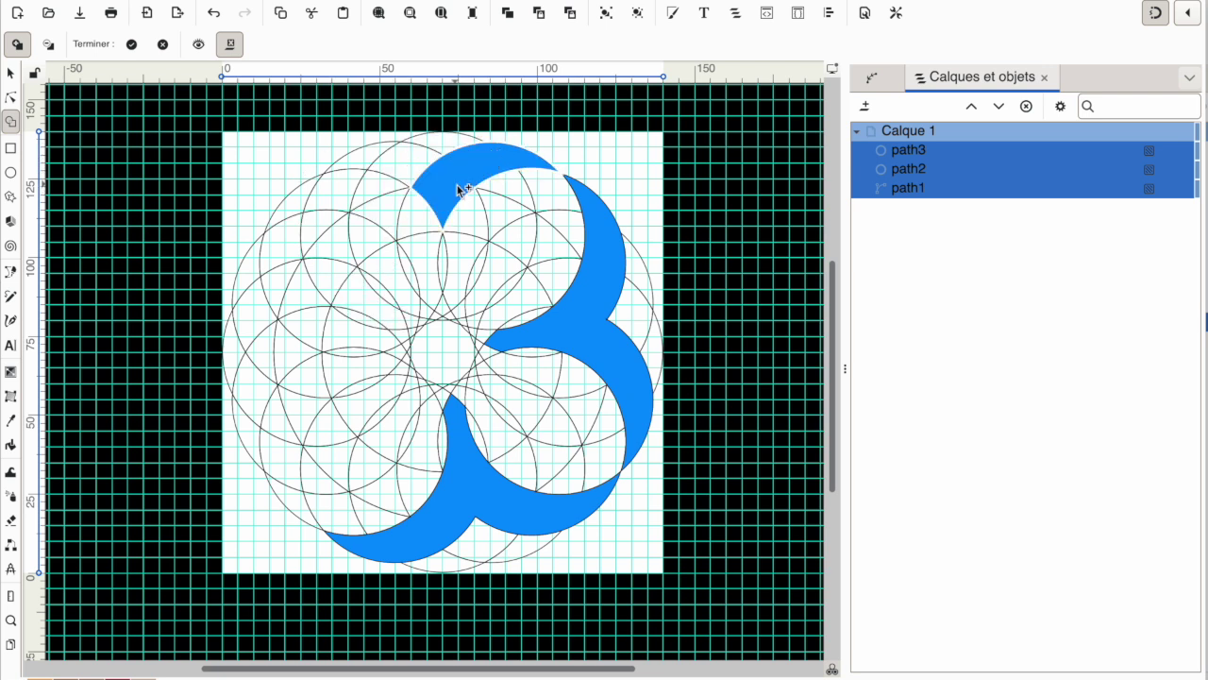
{"action": "left_click", "coordinate": [422, 230]}
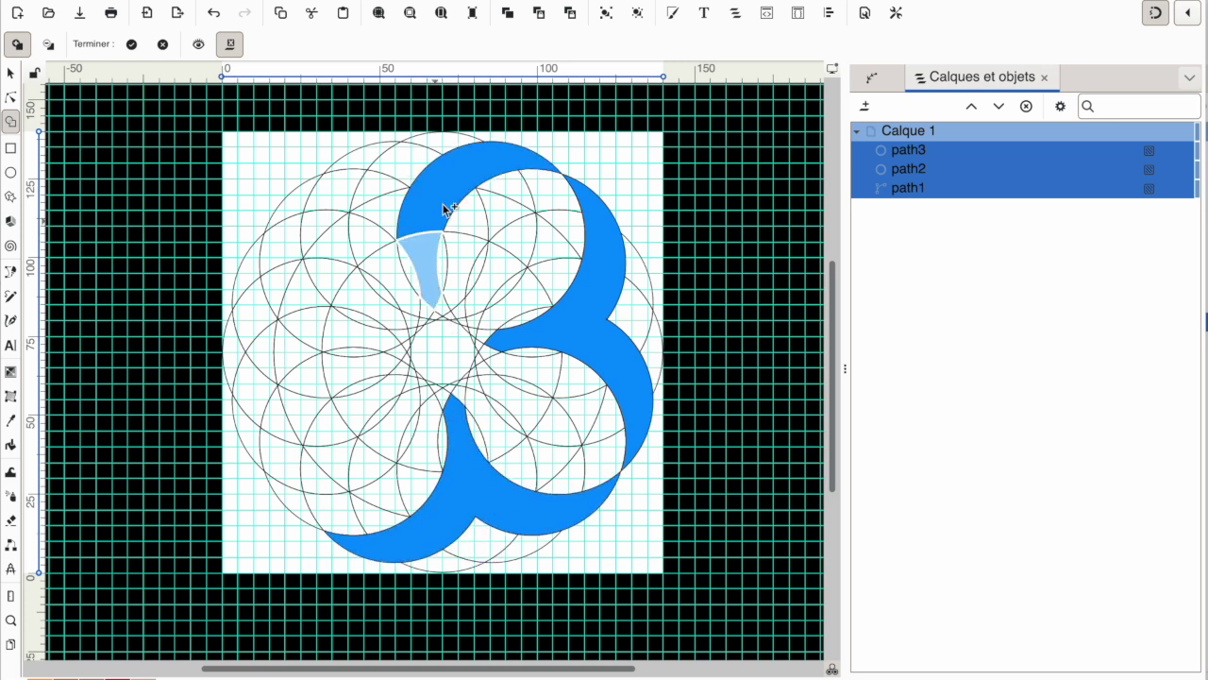
{"action": "left_click", "coordinate": [427, 278]}
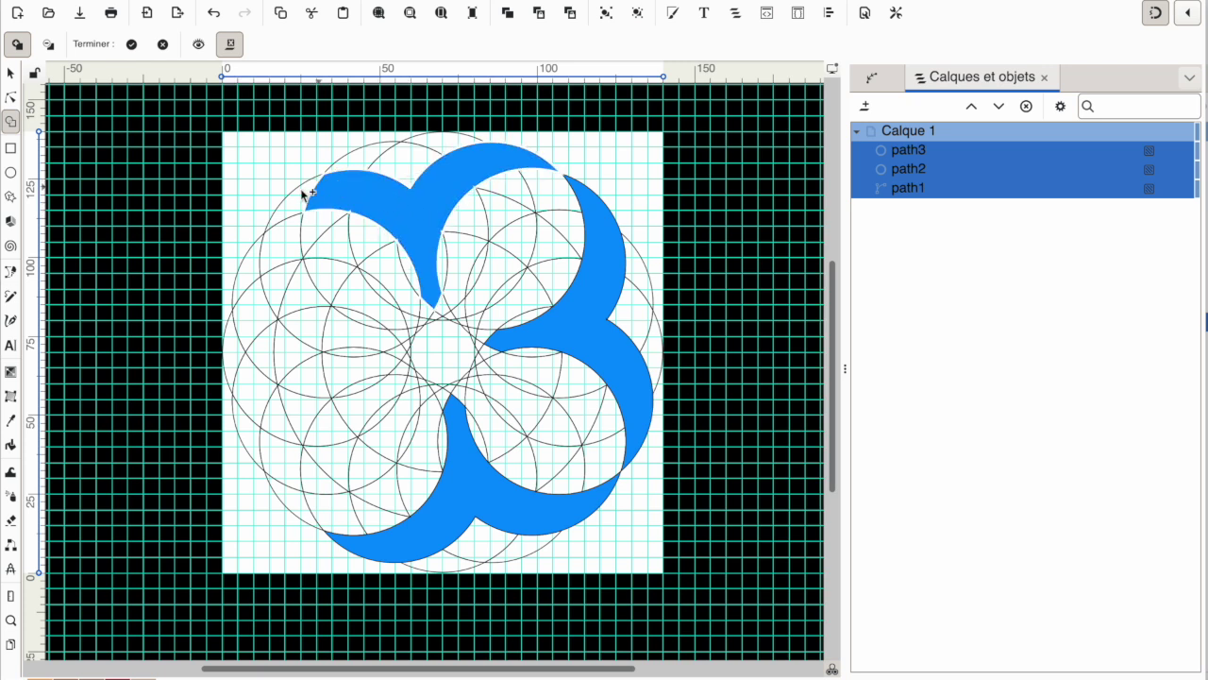
{"action": "left_click", "coordinate": [346, 217]}
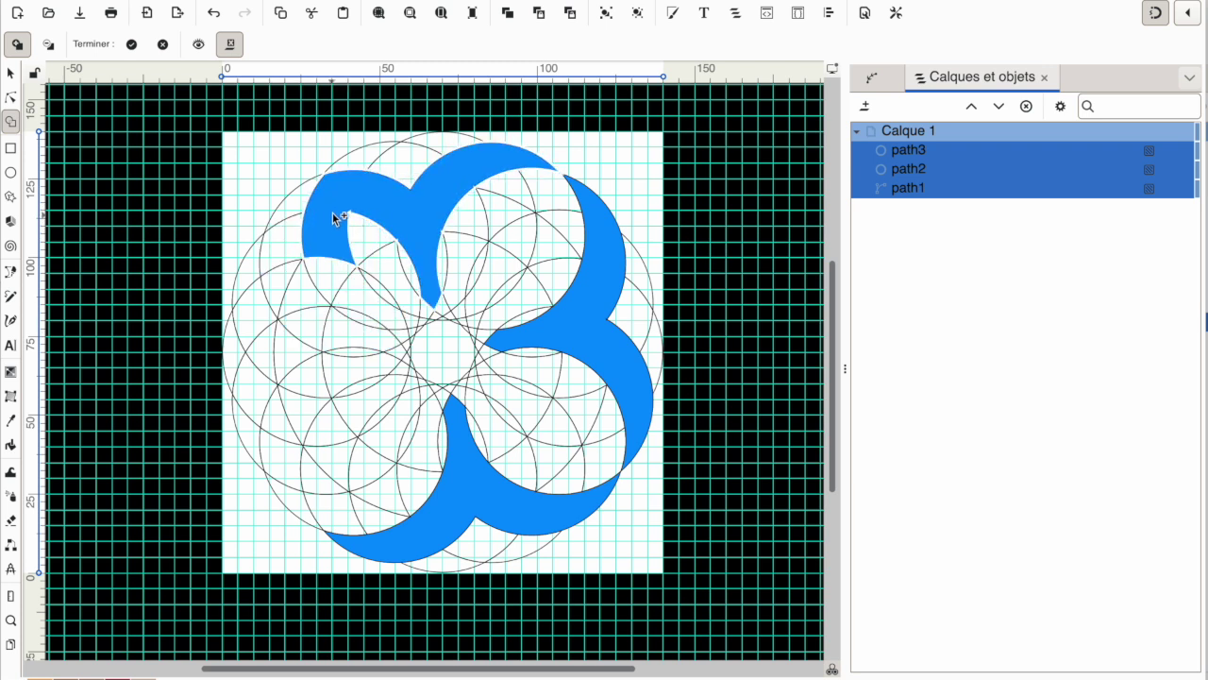
{"action": "mouse_move", "coordinate": [350, 271]}
{"action": "left_mouse_down"}
{"action": "mouse_move", "coordinate": [355, 187]}
{"action": "mouse_move", "coordinate": [293, 205]}
{"action": "left_mouse_up"}
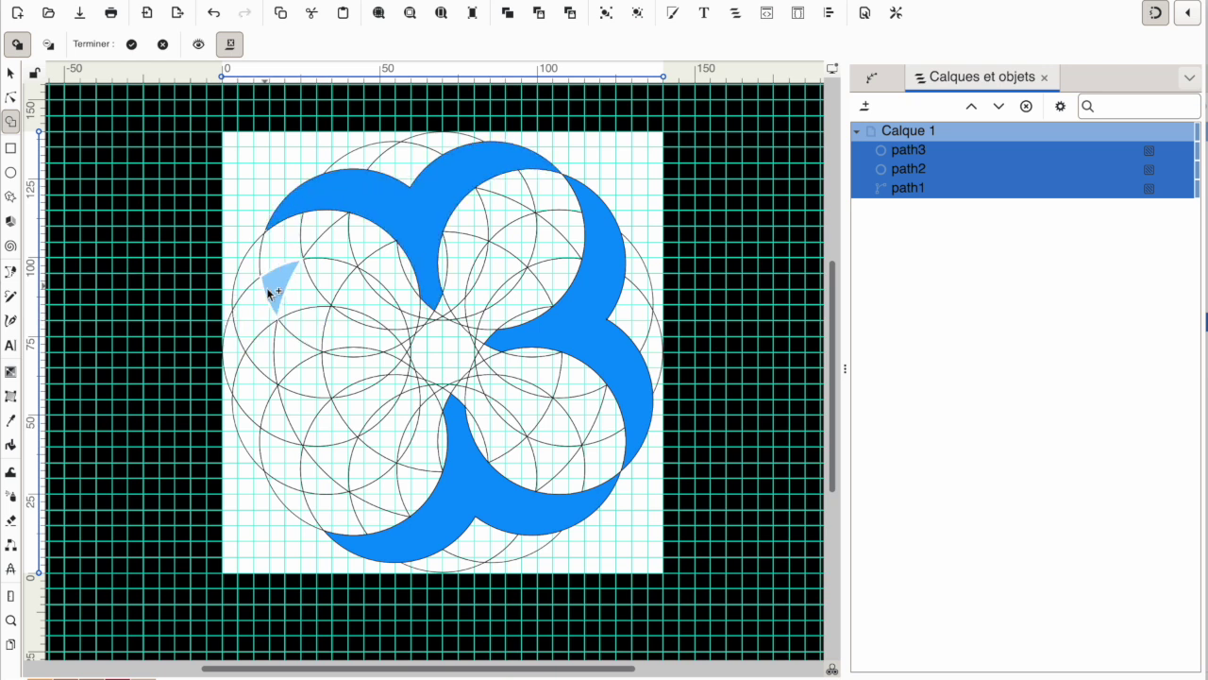
Merge the regions on the rosette's left side into the left and lower-left crescents, closing the ring around four circular openings
{"action": "mouse_move", "coordinate": [243, 264]}
{"action": "left_mouse_down"}
{"action": "mouse_move", "coordinate": [268, 340]}
{"action": "mouse_move", "coordinate": [323, 369]}
{"action": "mouse_move", "coordinate": [364, 365]}
{"action": "left_mouse_up"}
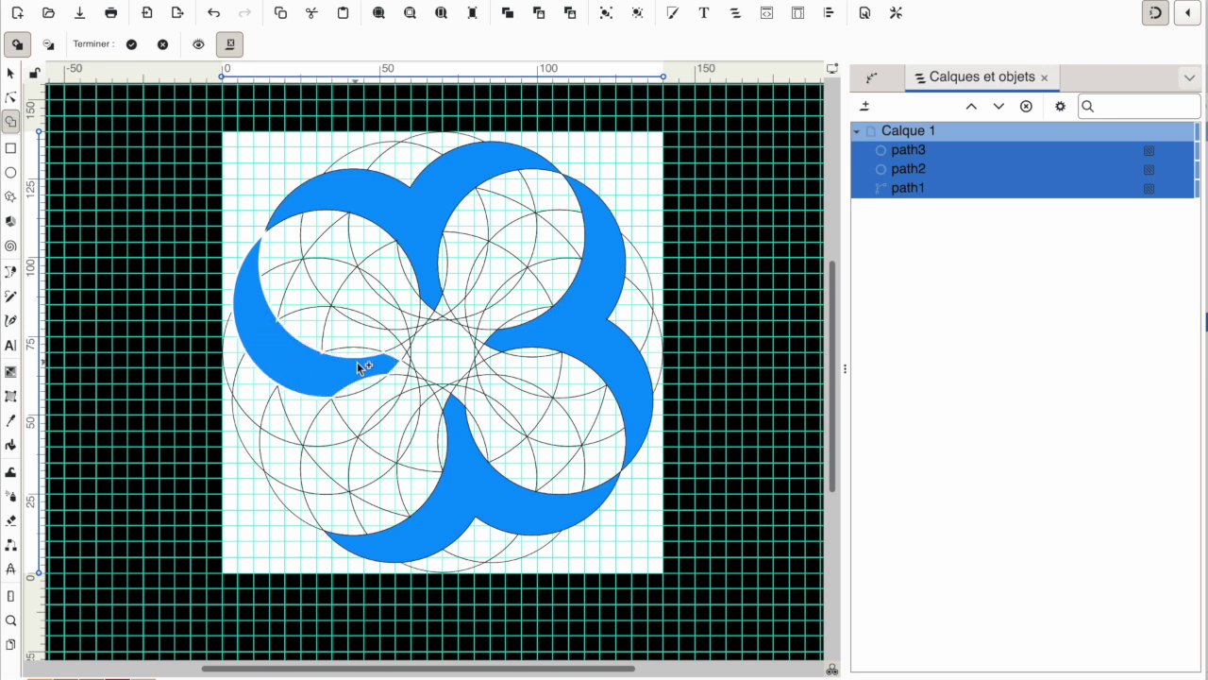
{"action": "left_click", "coordinate": [303, 400]}
{"action": "left_click_drag", "start_coordinate": [282, 455], "coordinate": [291, 494]}
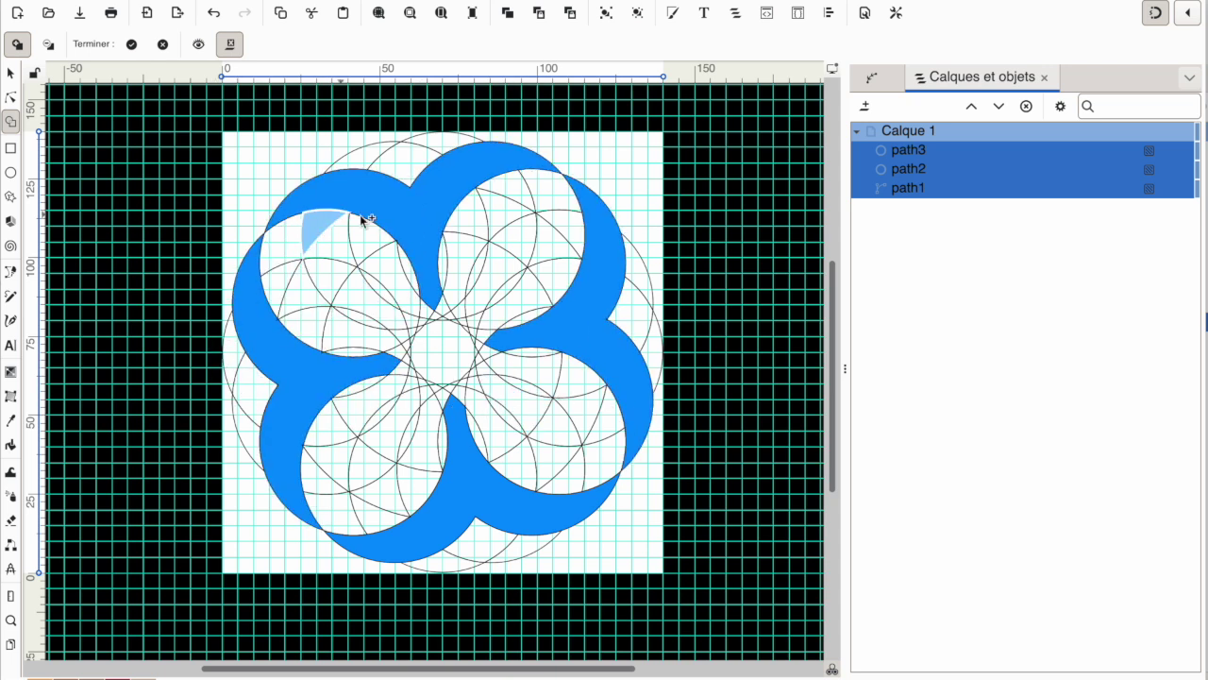
Merge the scalloped regions along the rosette's outer edge into four separate pieces outside the crescents: top, right, bottom and left
{"action": "mouse_move", "coordinate": [398, 153]}
{"action": "left_mouse_down"}
{"action": "mouse_move", "coordinate": [350, 160]}
{"action": "mouse_move", "coordinate": [534, 156]}
{"action": "left_mouse_up"}
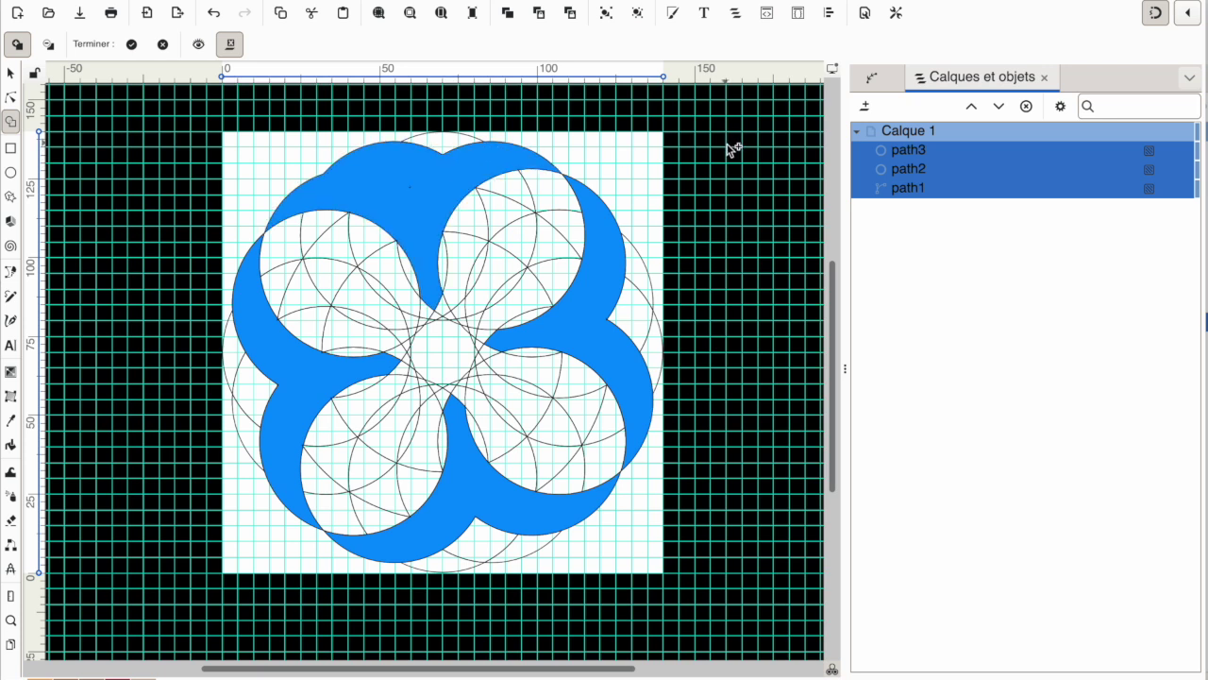
{"action": "key", "text": "ctrl+z"}
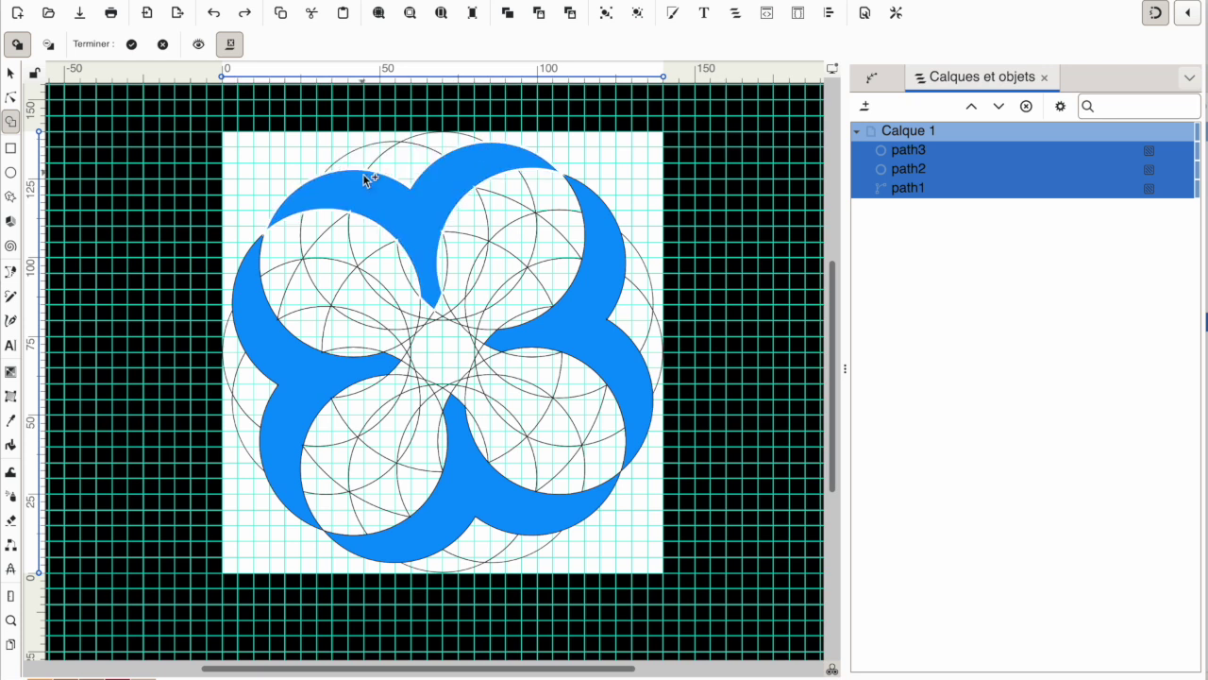
{"action": "left_click_drag", "start_coordinate": [360, 152], "coordinate": [472, 141]}
{"action": "left_click_drag", "start_coordinate": [638, 278], "coordinate": [655, 377]}
{"action": "mouse_move", "coordinate": [473, 561]}
{"action": "left_mouse_down"}
{"action": "mouse_move", "coordinate": [440, 563]}
{"action": "mouse_move", "coordinate": [547, 542]}
{"action": "left_mouse_up"}
{"action": "mouse_move", "coordinate": [249, 373]}
{"action": "left_mouse_down"}
{"action": "mouse_move", "coordinate": [242, 351]}
{"action": "mouse_move", "coordinate": [244, 420]}
{"action": "mouse_move", "coordinate": [277, 415]}
{"action": "left_mouse_up"}
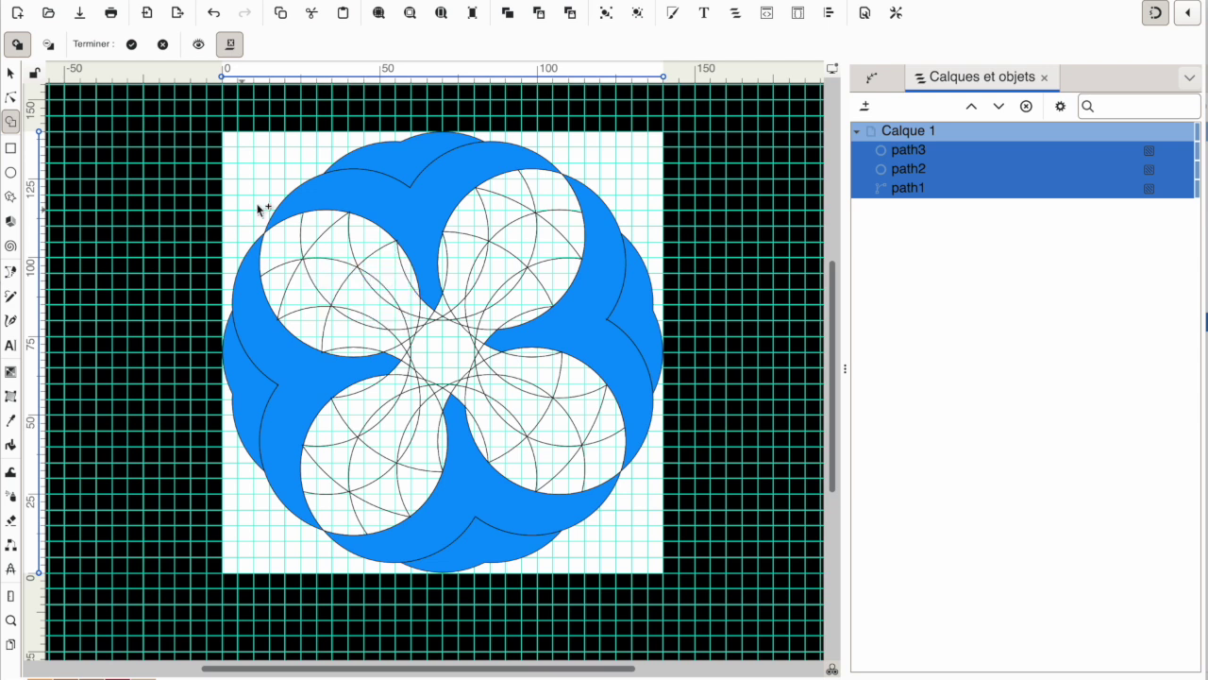
Subtract the inner regions of each of the four circular openings to cut out four large almond-shaped petals
{"action": "left_click", "coordinate": [46, 47]}
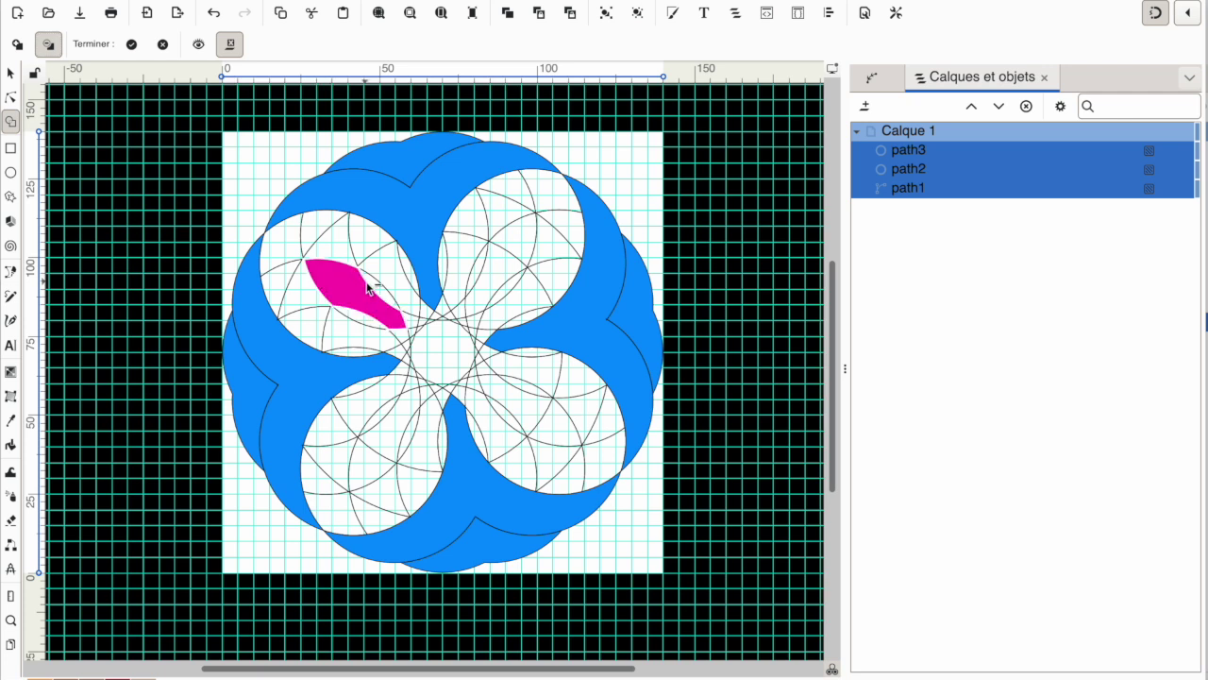
{"action": "left_click_drag", "start_coordinate": [377, 289], "coordinate": [375, 328]}
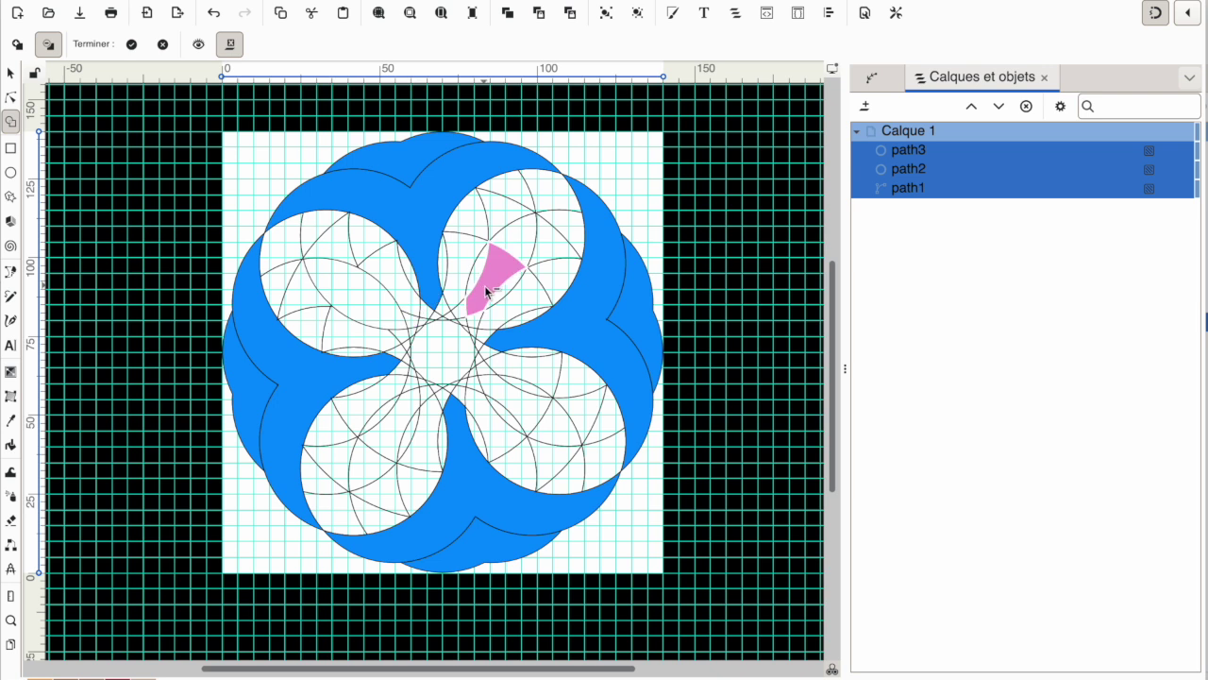
{"action": "mouse_move", "coordinate": [478, 270]}
{"action": "left_mouse_down"}
{"action": "mouse_move", "coordinate": [512, 289]}
{"action": "mouse_move", "coordinate": [518, 256]}
{"action": "left_mouse_up"}
{"action": "left_click_drag", "start_coordinate": [517, 388], "coordinate": [526, 431]}
{"action": "mouse_move", "coordinate": [387, 412]}
{"action": "left_mouse_down"}
{"action": "mouse_move", "coordinate": [409, 415]}
{"action": "mouse_move", "coordinate": [379, 456]}
{"action": "mouse_move", "coordinate": [389, 441]}
{"action": "left_mouse_up"}
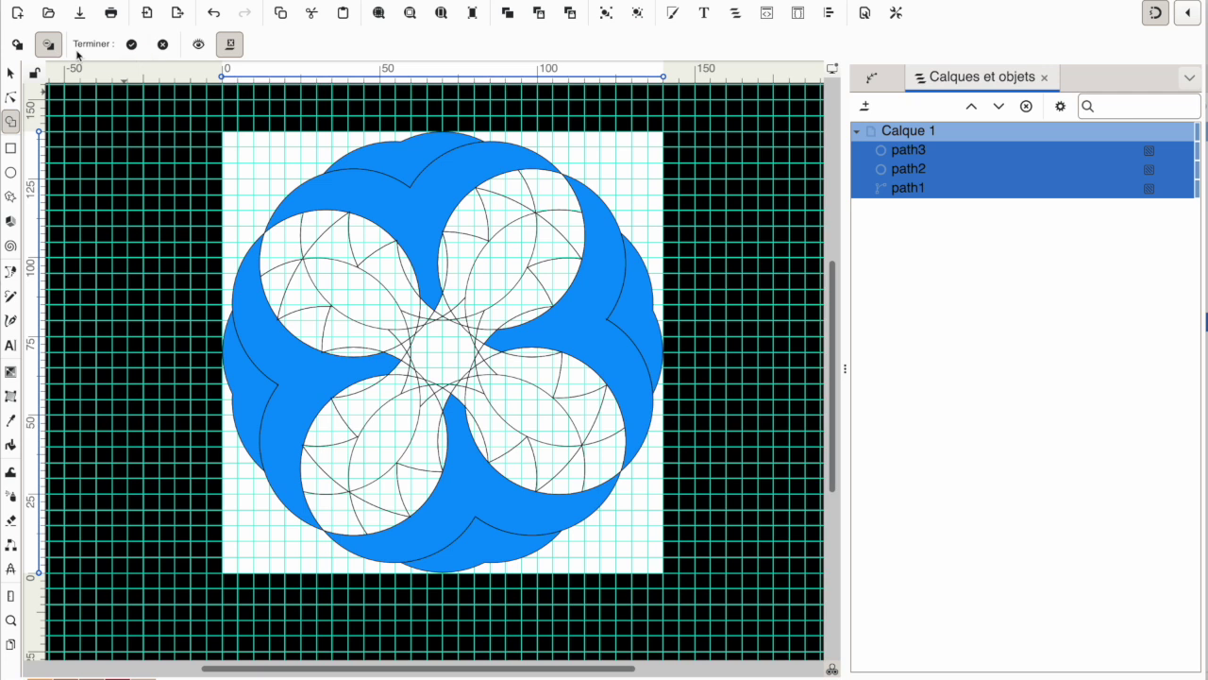
Merge the remaining regions around the petals inside the four circles, leaving the petals and narrow slits between them open
{"action": "left_click", "coordinate": [17, 44]}
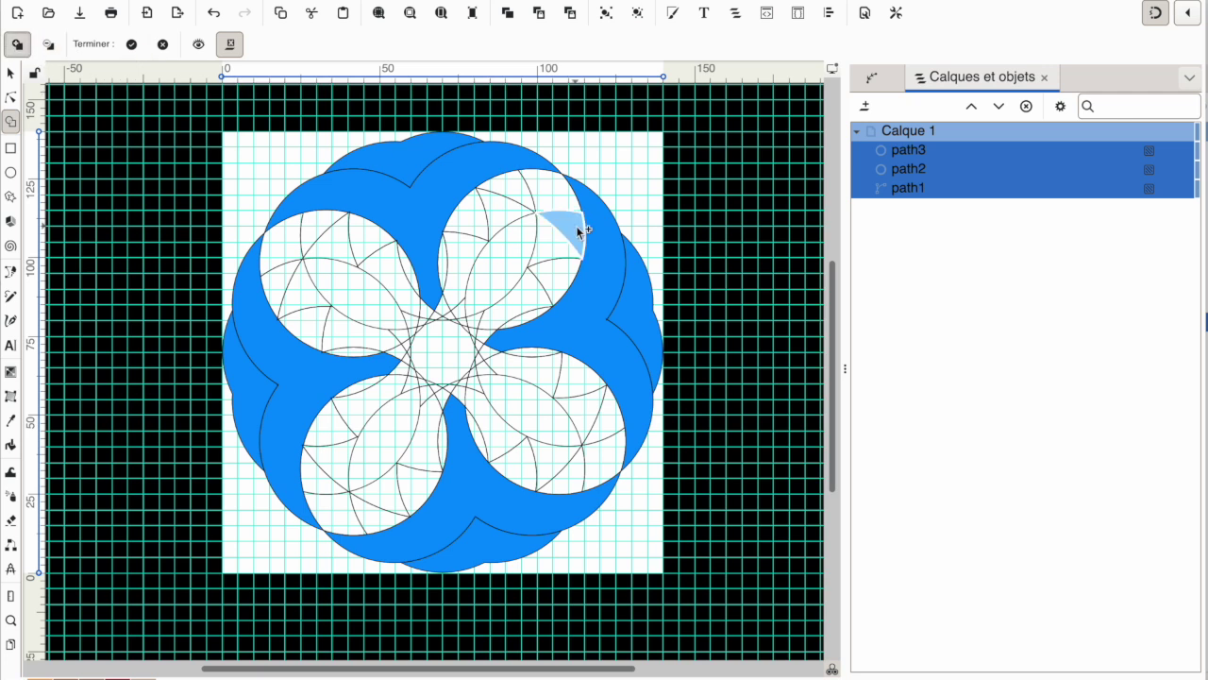
{"action": "left_click", "coordinate": [490, 356]}
{"action": "mouse_move", "coordinate": [507, 363]}
{"action": "left_mouse_down"}
{"action": "mouse_move", "coordinate": [565, 379]}
{"action": "mouse_move", "coordinate": [581, 403]}
{"action": "left_mouse_up"}
{"action": "mouse_move", "coordinate": [593, 413]}
{"action": "left_mouse_down"}
{"action": "mouse_move", "coordinate": [607, 462]}
{"action": "mouse_move", "coordinate": [524, 464]}
{"action": "mouse_move", "coordinate": [489, 406]}
{"action": "mouse_move", "coordinate": [459, 397]}
{"action": "mouse_move", "coordinate": [462, 380]}
{"action": "mouse_move", "coordinate": [583, 521]}
{"action": "mouse_move", "coordinate": [581, 385]}
{"action": "mouse_move", "coordinate": [532, 394]}
{"action": "mouse_move", "coordinate": [579, 418]}
{"action": "left_mouse_up"}
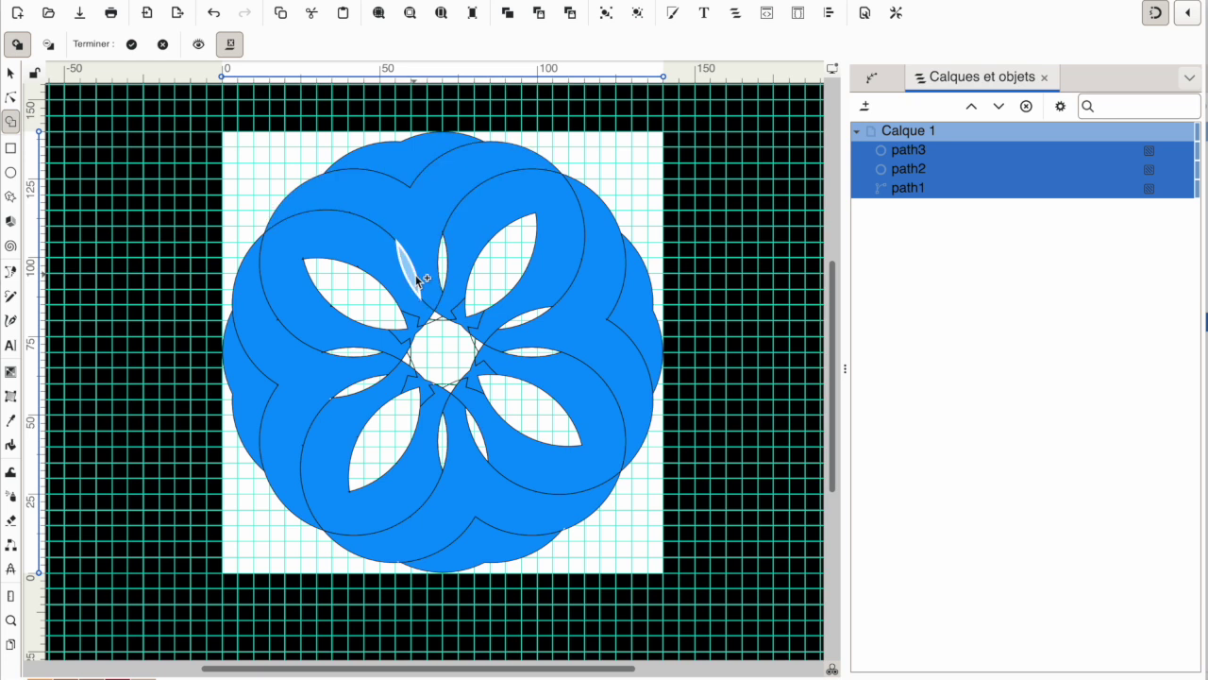
Subtract the small leftover slivers around the edge of the central opening
{"action": "left_click", "coordinate": [48, 44]}
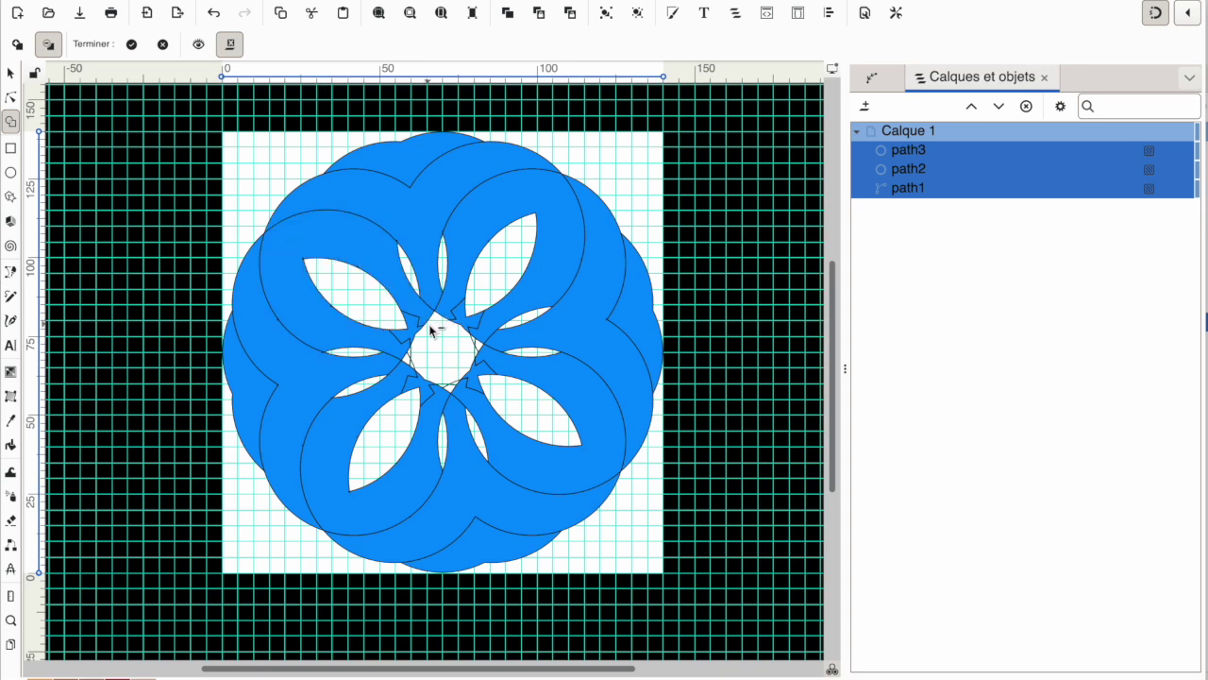
{"action": "scroll", "coordinate": [436, 332], "scroll_direction": "up", "scroll_amount": 3}
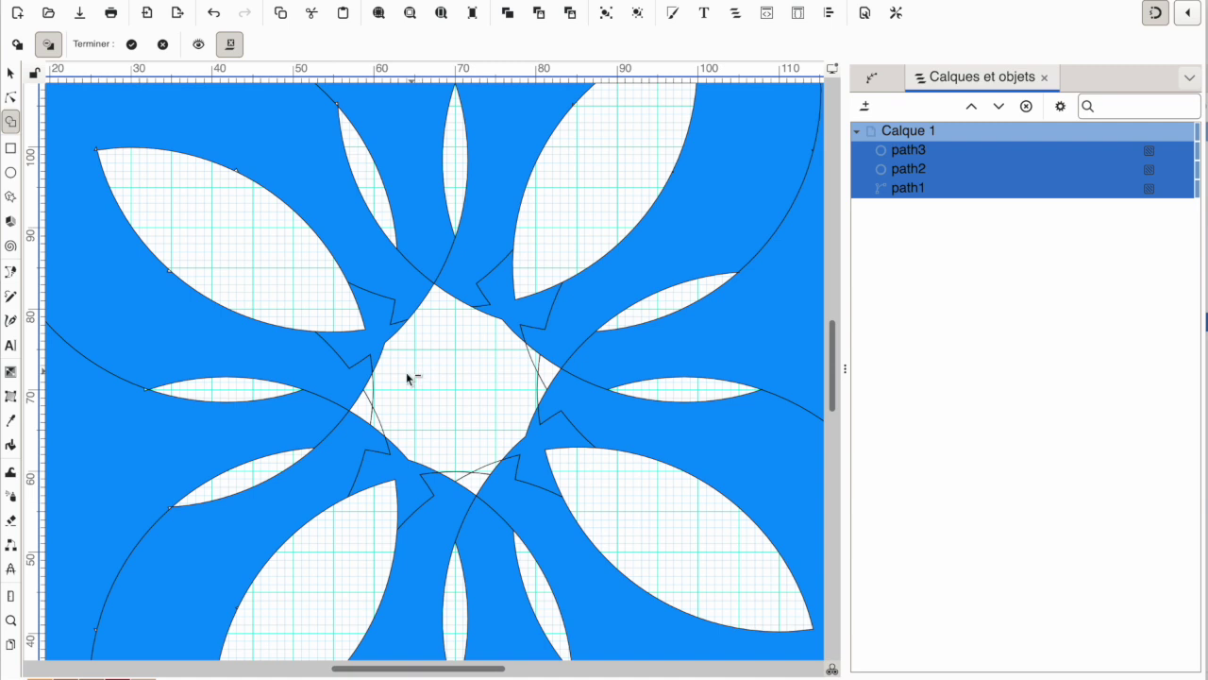
{"action": "left_click", "coordinate": [369, 403]}
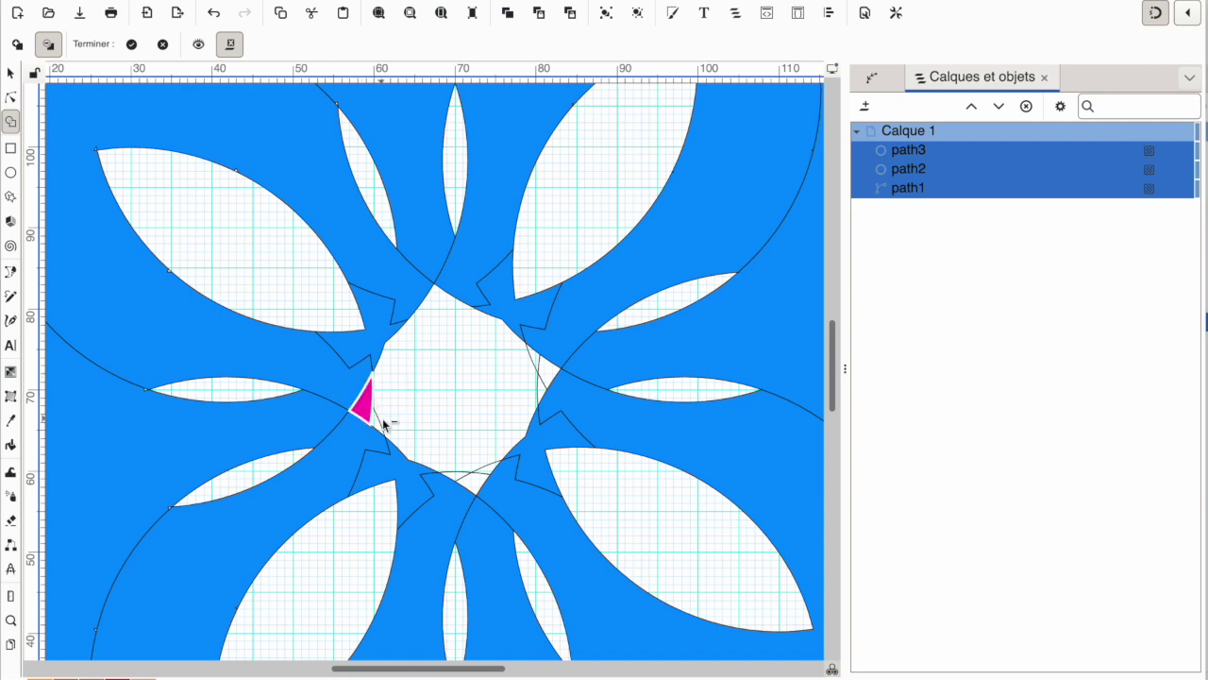
{"action": "left_click", "coordinate": [473, 481]}
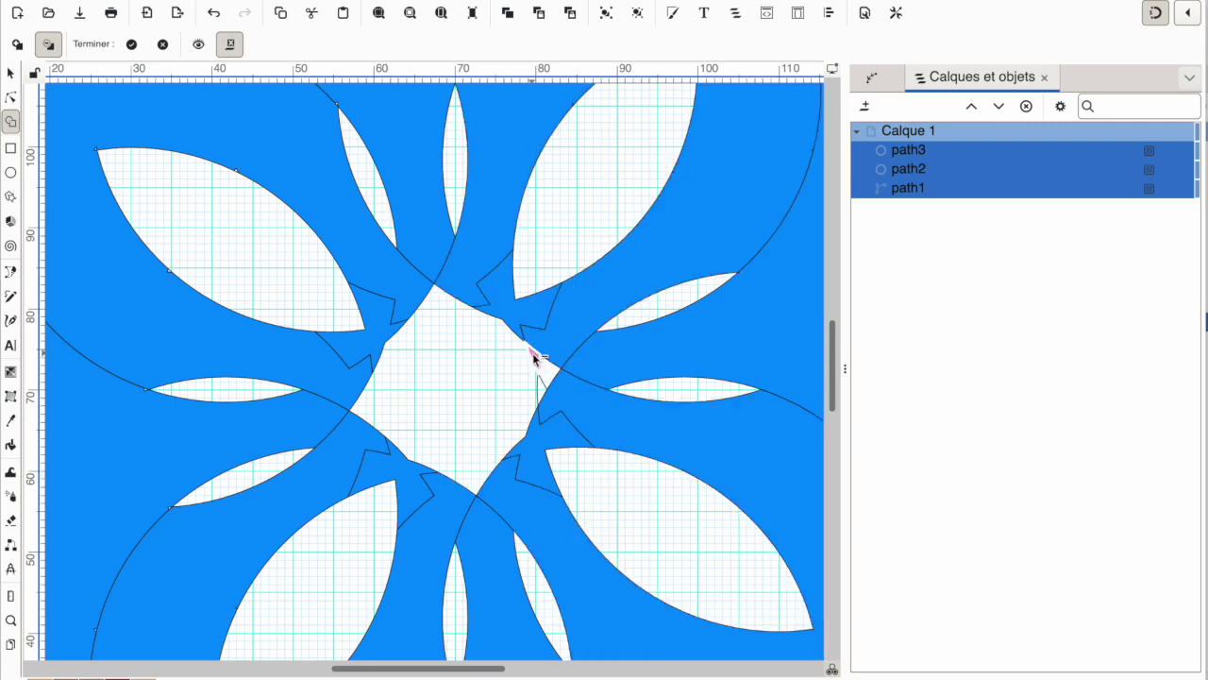
{"action": "mouse_move", "coordinate": [534, 359]}
{"action": "left_mouse_down"}
{"action": "mouse_move", "coordinate": [543, 385]}
{"action": "mouse_move", "coordinate": [496, 404]}
{"action": "left_mouse_up"}
{"action": "left_click", "coordinate": [500, 290]}
Look over the remaining regions and finish the shape building, accepting the merged and subtracted pieces as separate paths
{"action": "scroll", "coordinate": [432, 404], "scroll_direction": "down", "scroll_amount": 3}
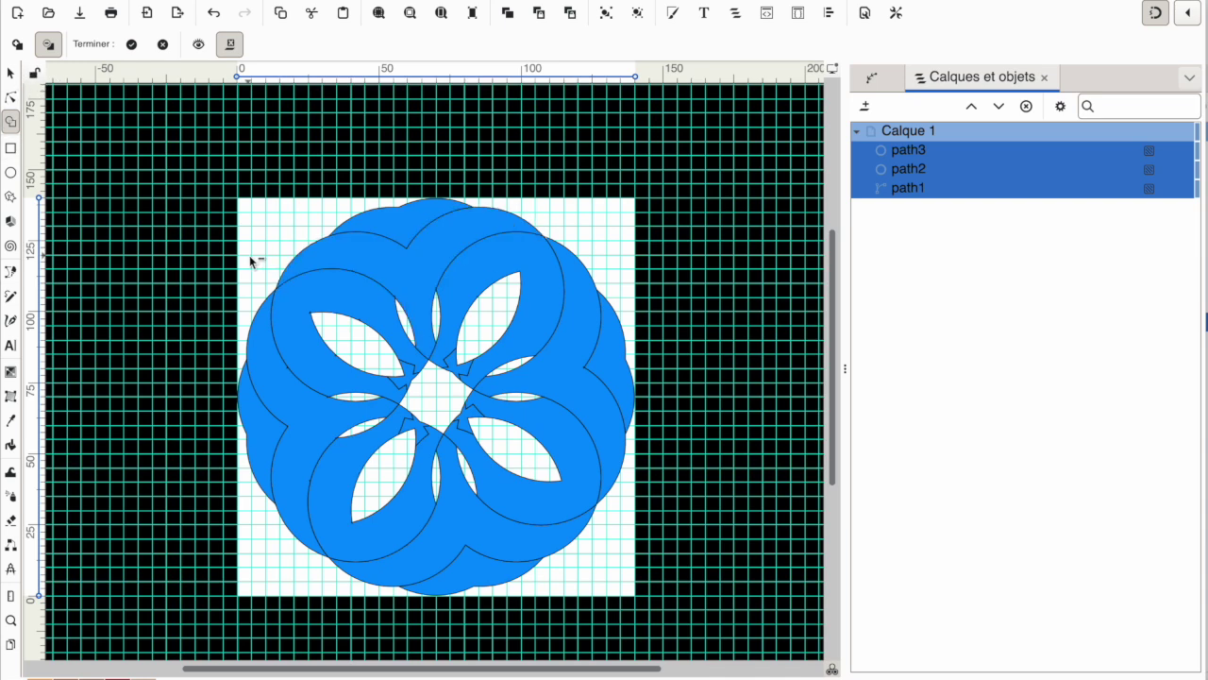
{"action": "scroll", "coordinate": [242, 253], "scroll_direction": "up", "scroll_amount": 3}
{"action": "scroll", "coordinate": [242, 253], "scroll_direction": "up", "scroll_amount": 6}
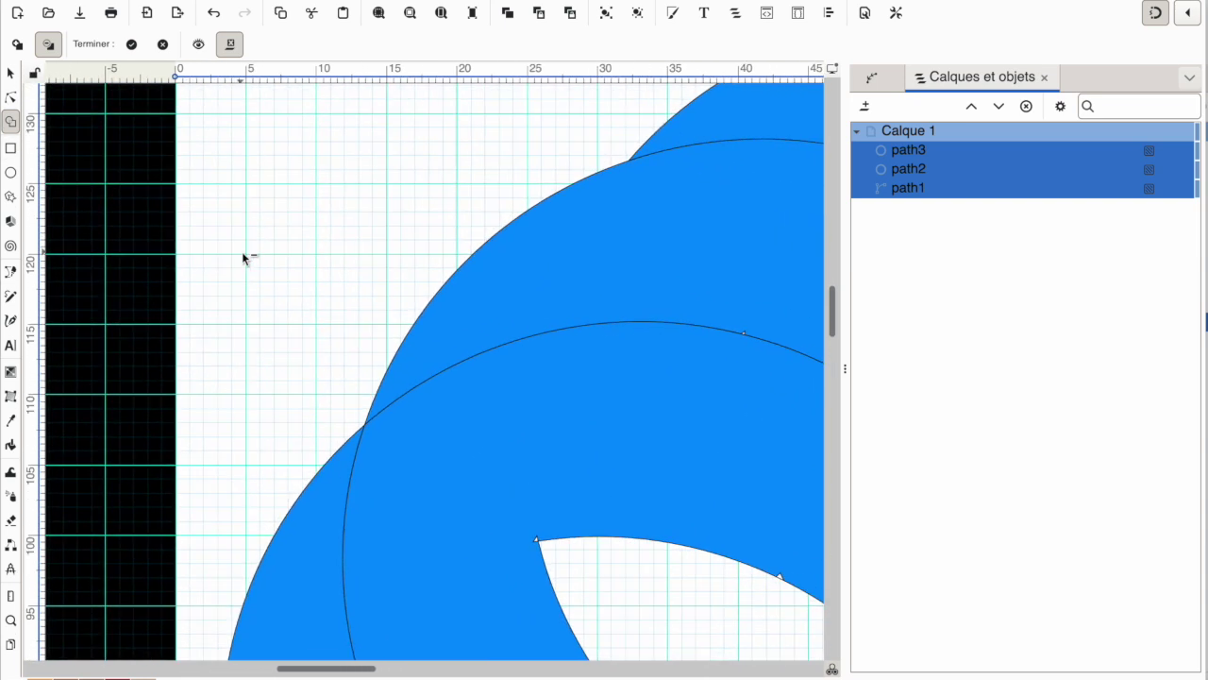
{"action": "left_click", "coordinate": [17, 44]}
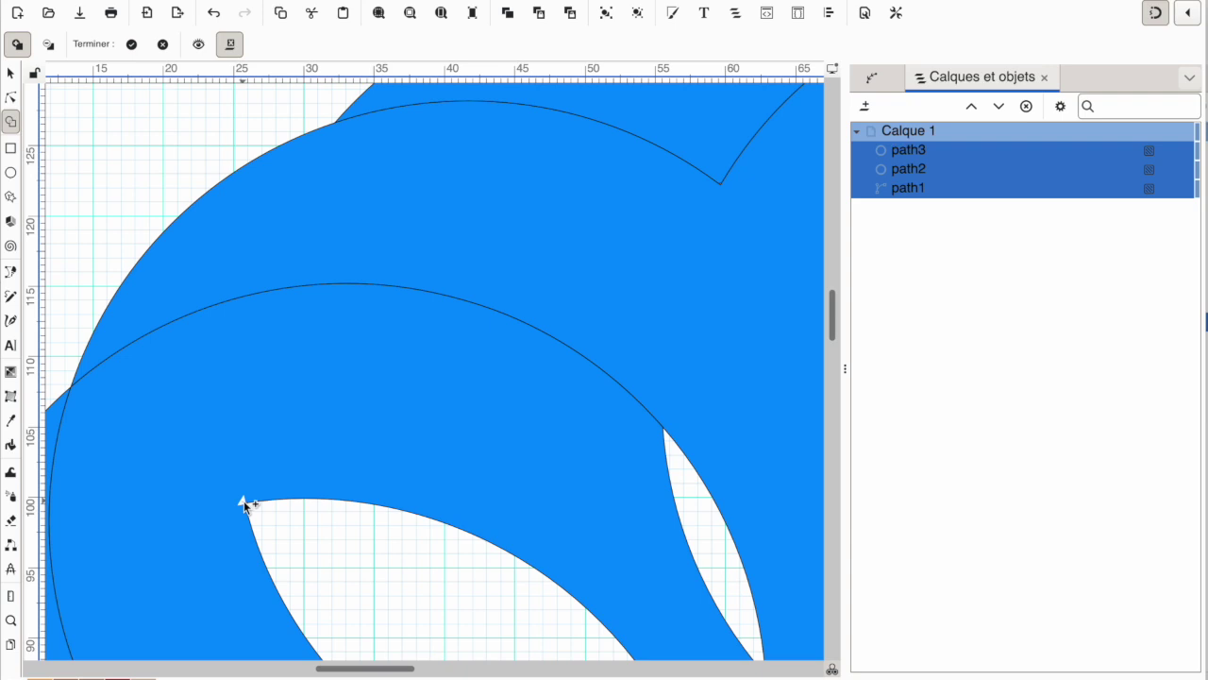
{"action": "scroll", "coordinate": [383, 420], "scroll_direction": "down", "scroll_amount": 8}
{"action": "scroll", "coordinate": [378, 420], "scroll_direction": "down", "scroll_amount": 1}
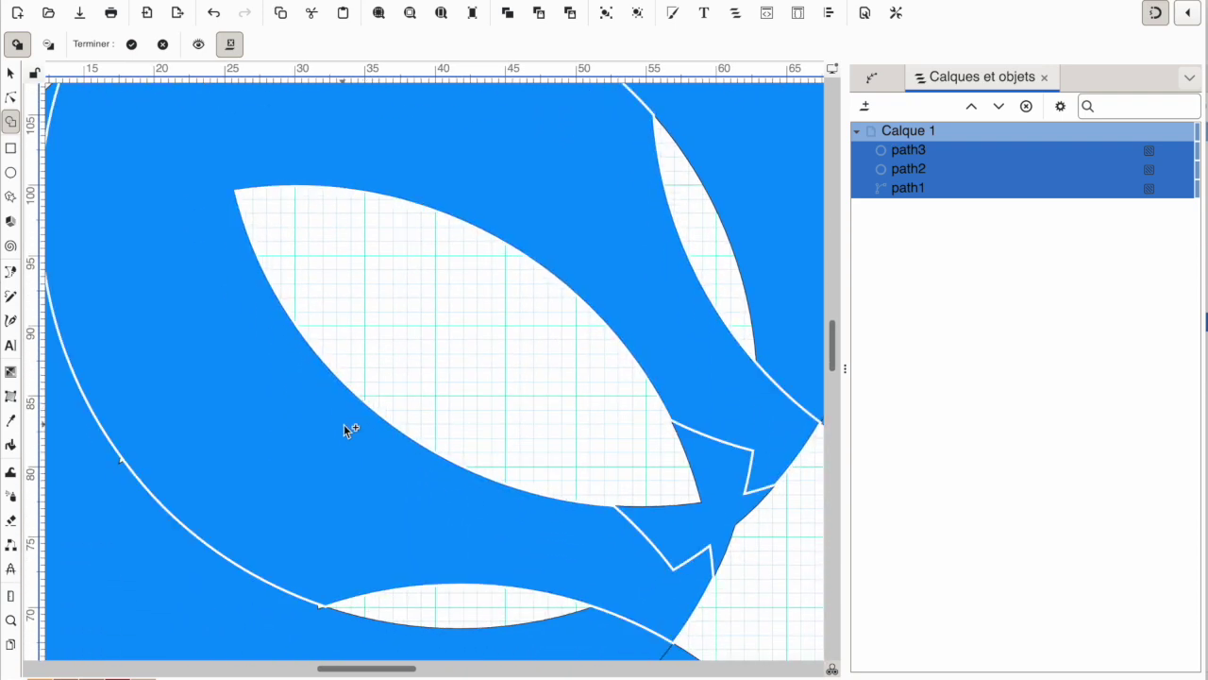
{"action": "scroll", "coordinate": [345, 427], "scroll_direction": "down", "scroll_amount": 12}
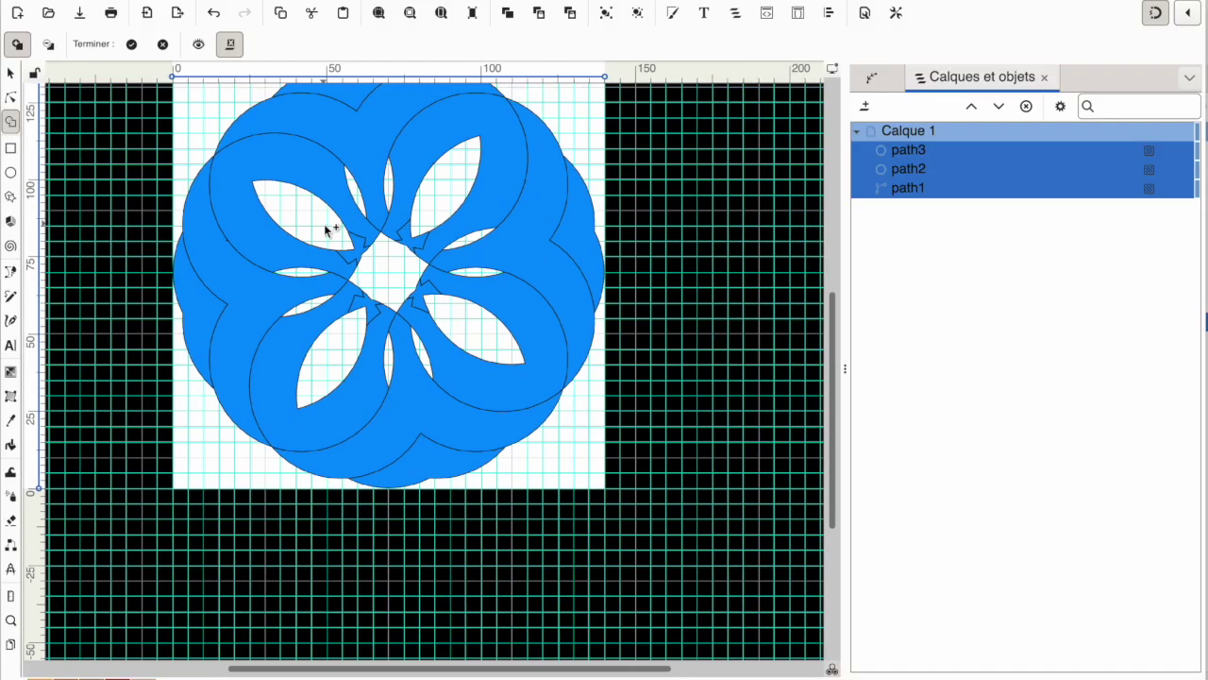
{"action": "scroll", "coordinate": [323, 224], "scroll_direction": "down", "scroll_amount": 1, "text": "ctrl"}
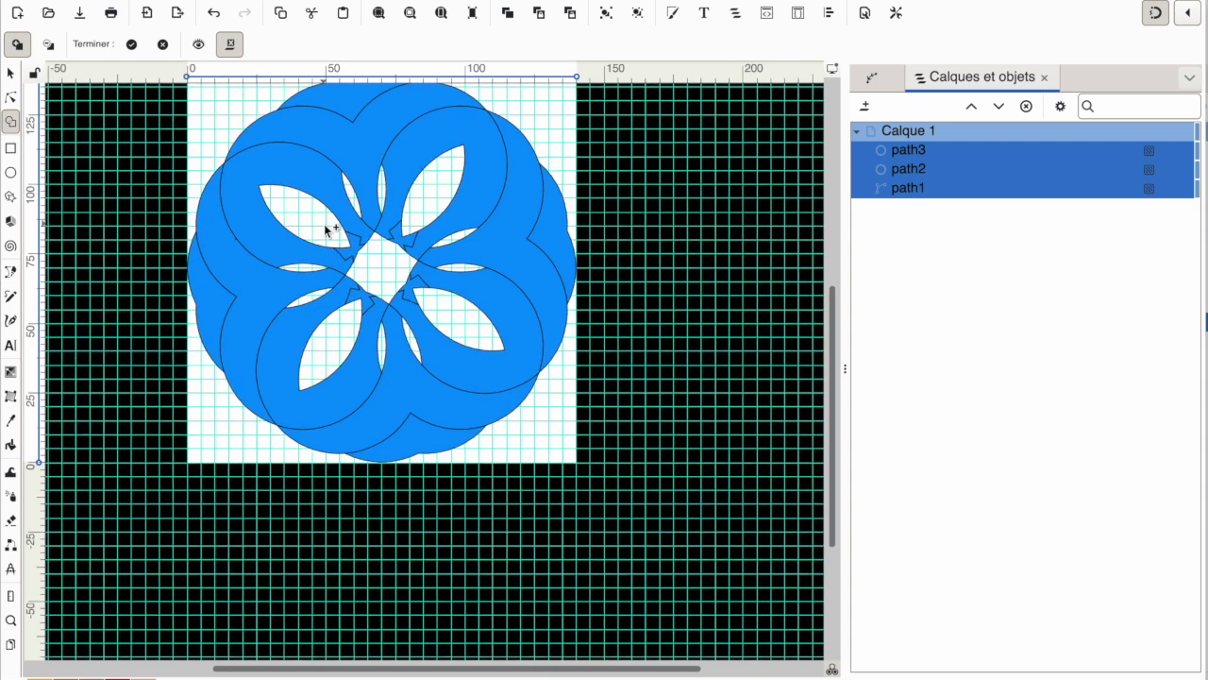
{"action": "scroll", "coordinate": [324, 224], "scroll_direction": "up", "scroll_amount": 3}
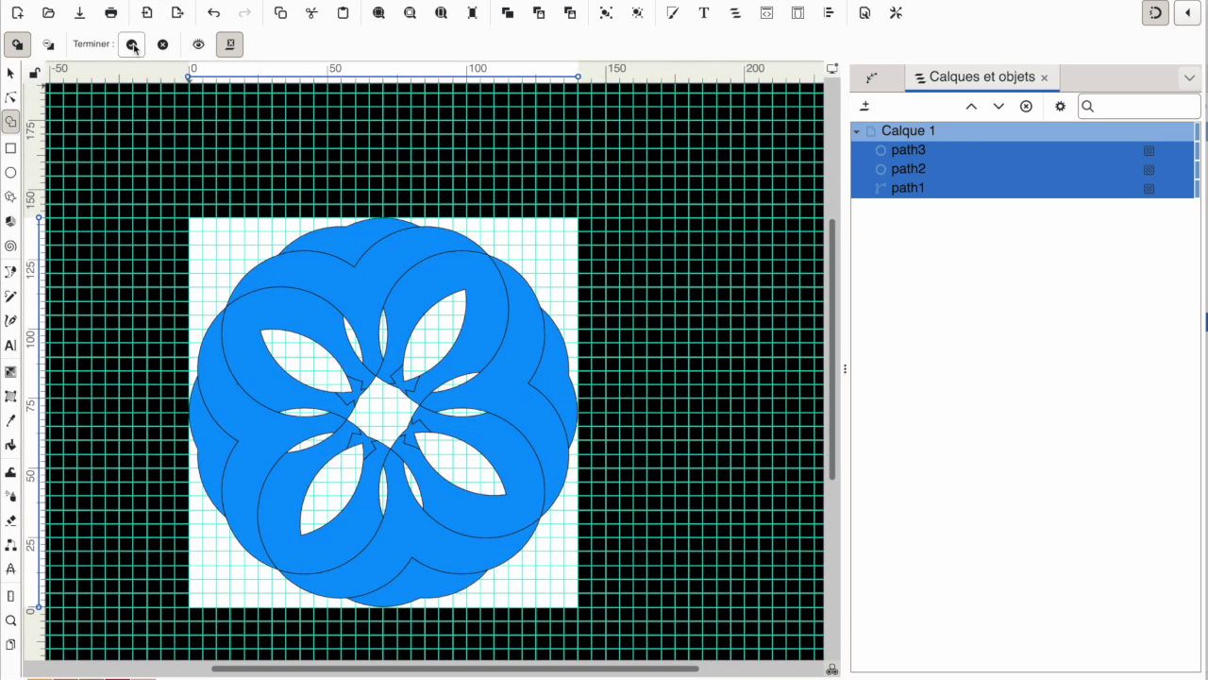
{"action": "left_click", "coordinate": [131, 45]}
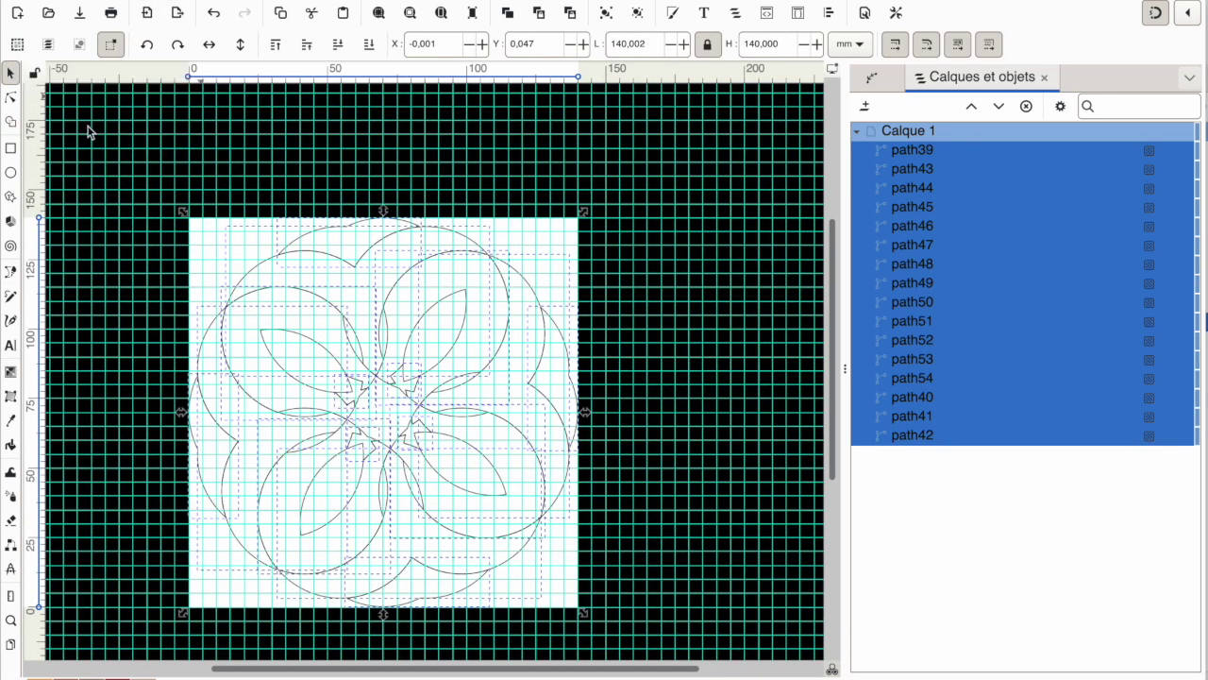
Identify which paths in the object list correspond to the rosette's outer edge pieces by highlighting their nodes one after another
{"action": "left_click", "coordinate": [12, 98]}
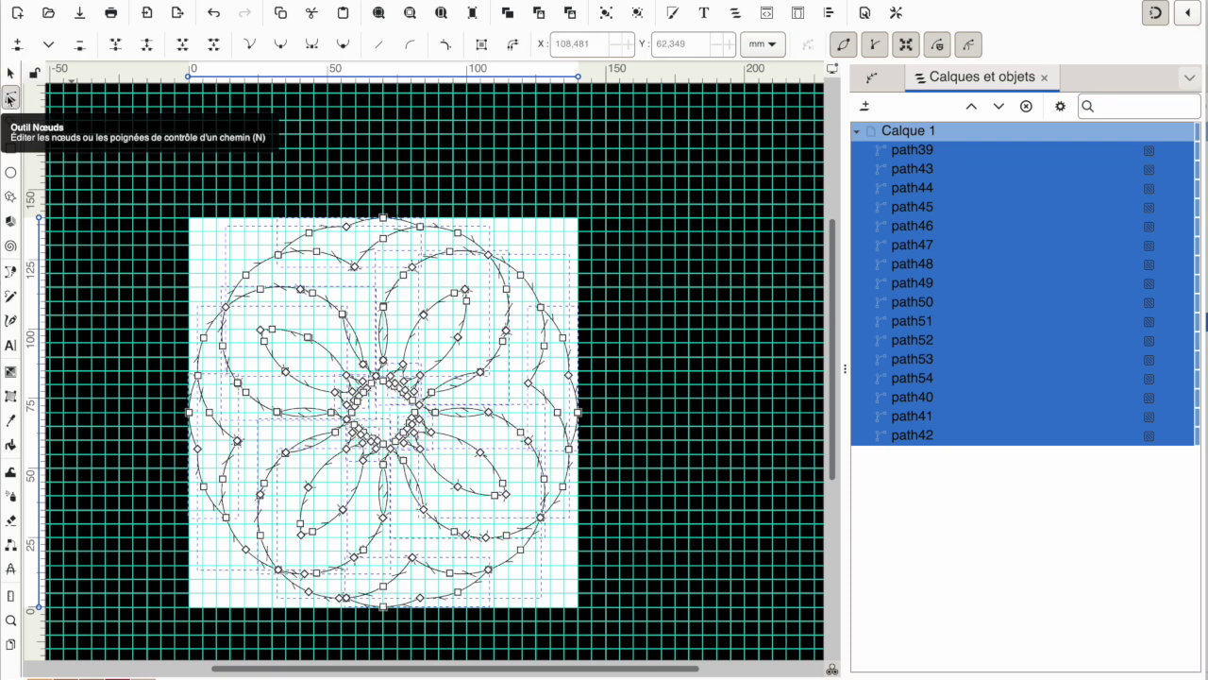
{"action": "key", "text": "Escape"}
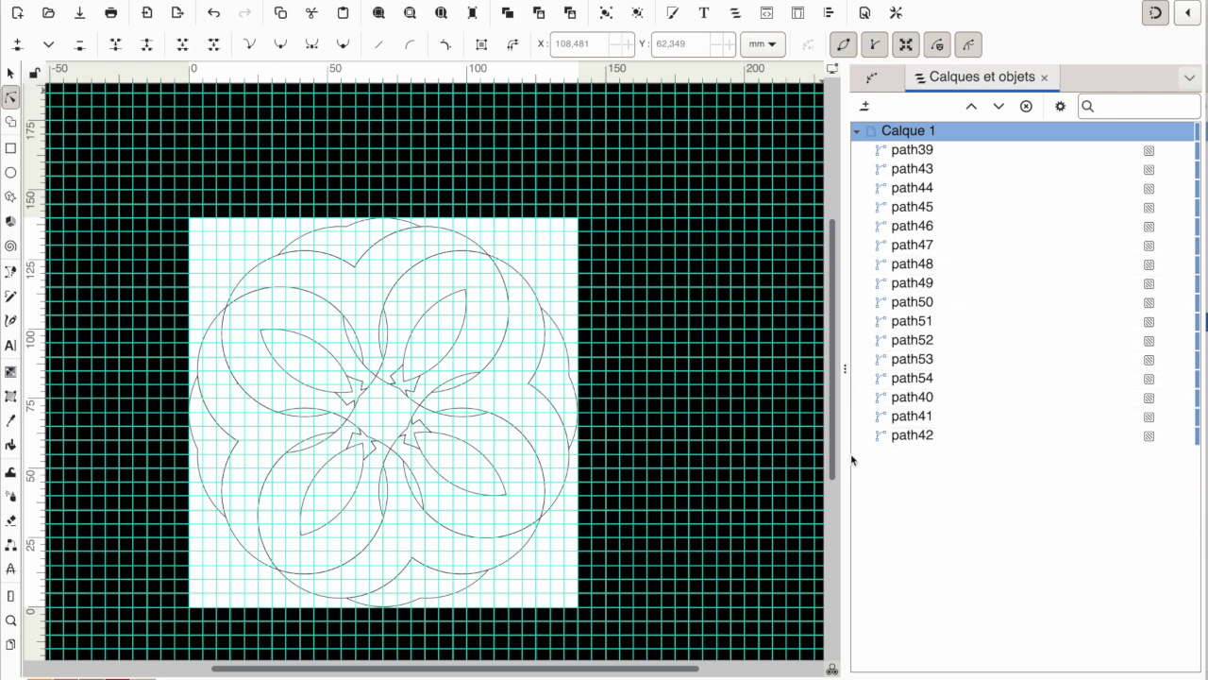
{"action": "left_click", "coordinate": [920, 438]}
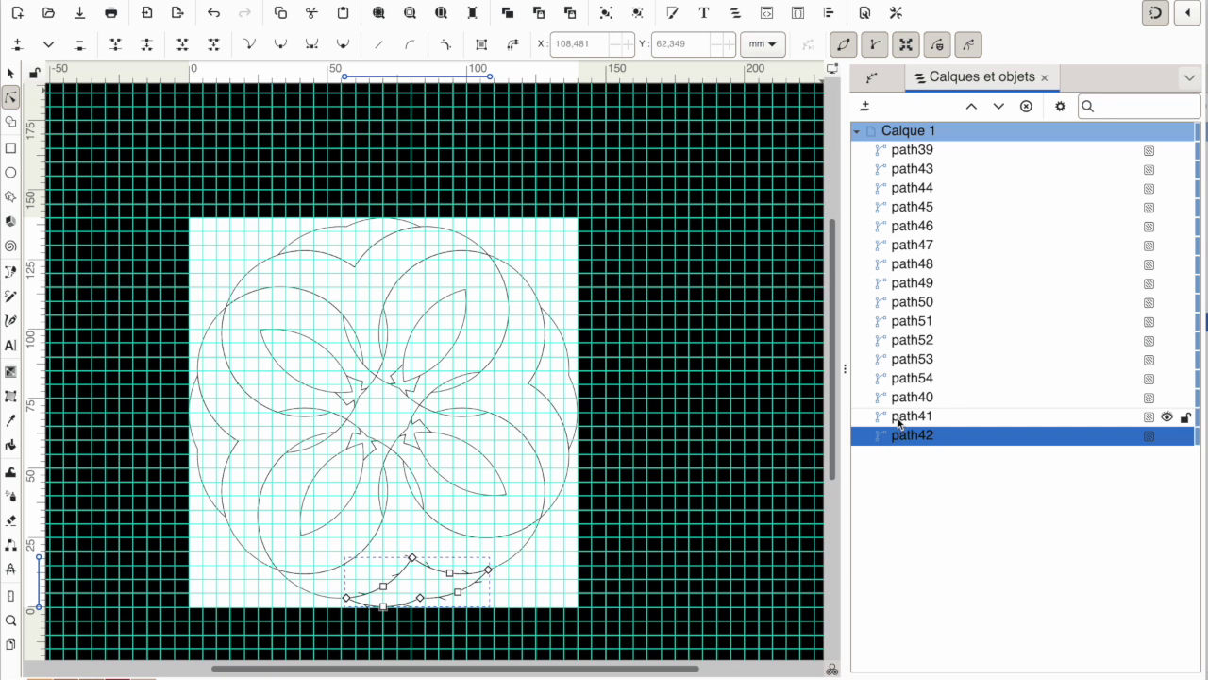
{"action": "left_click", "coordinate": [899, 423]}
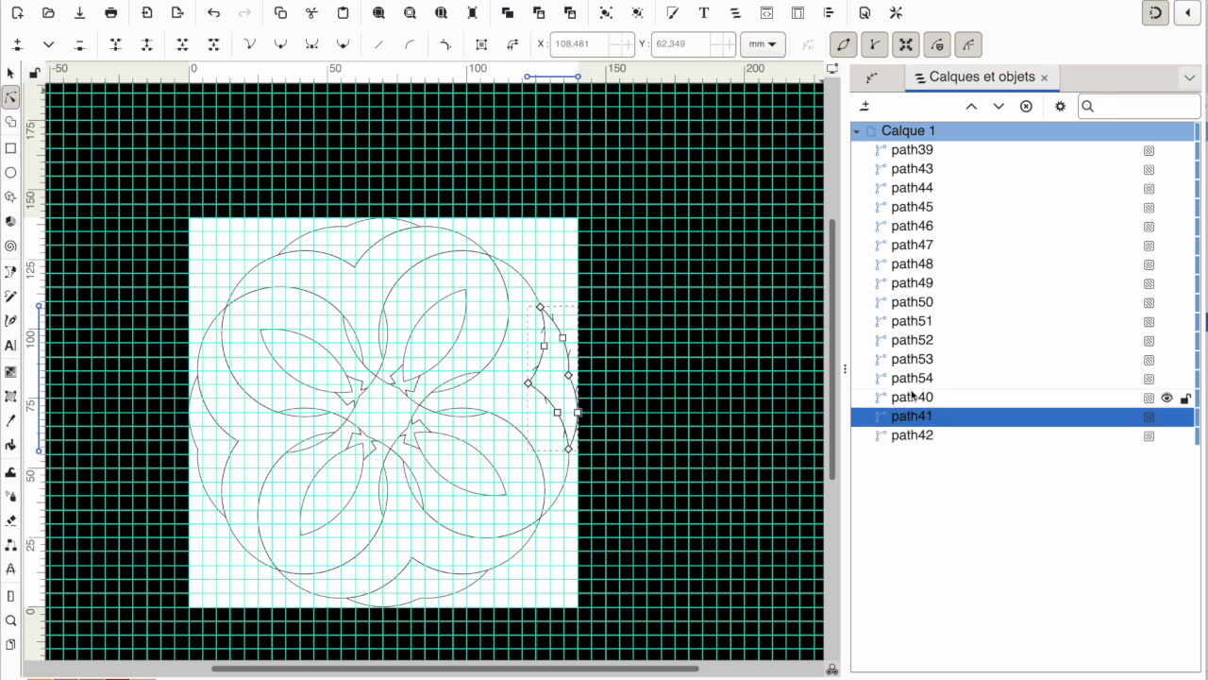
{"action": "left_click", "coordinate": [911, 398]}
{"action": "left_click", "coordinate": [914, 381]}
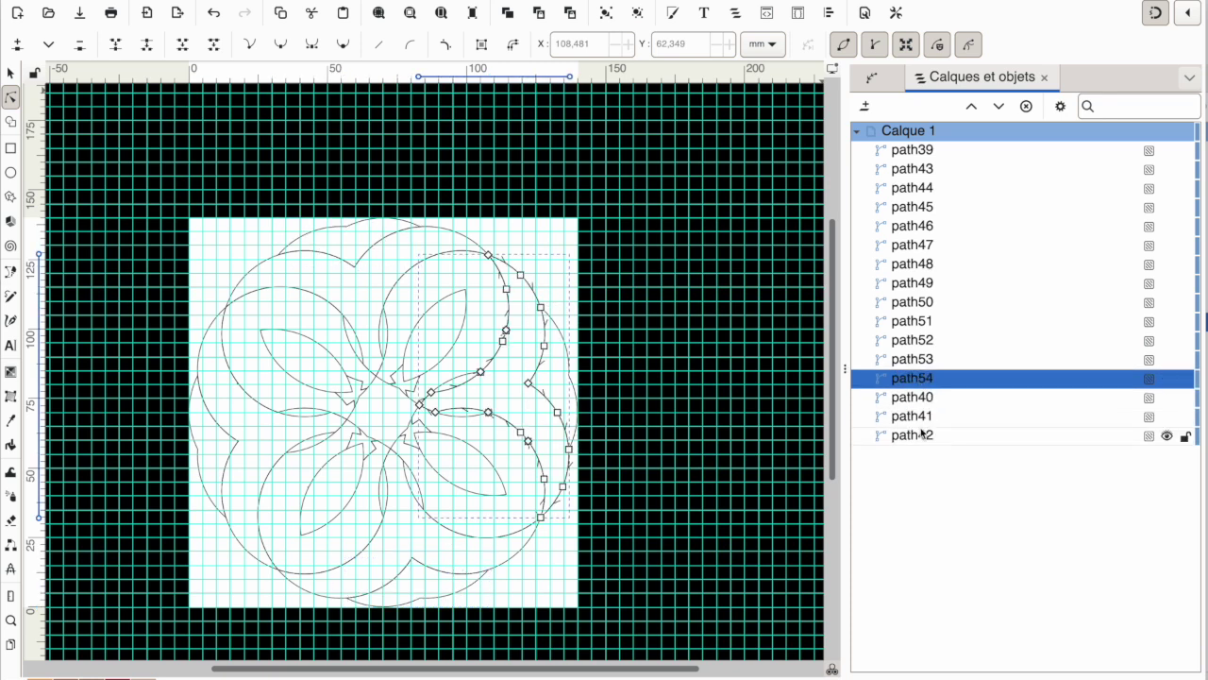
{"action": "left_click", "coordinate": [909, 435], "text": "shift"}
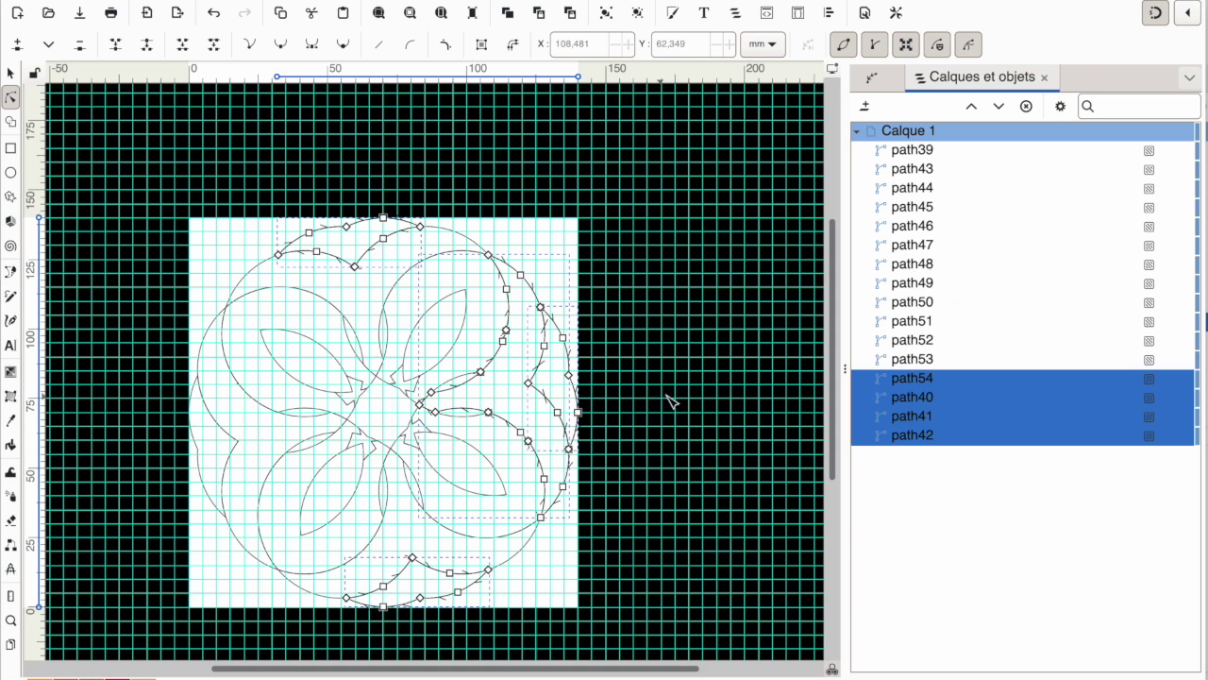
{"action": "left_click", "coordinate": [928, 383]}
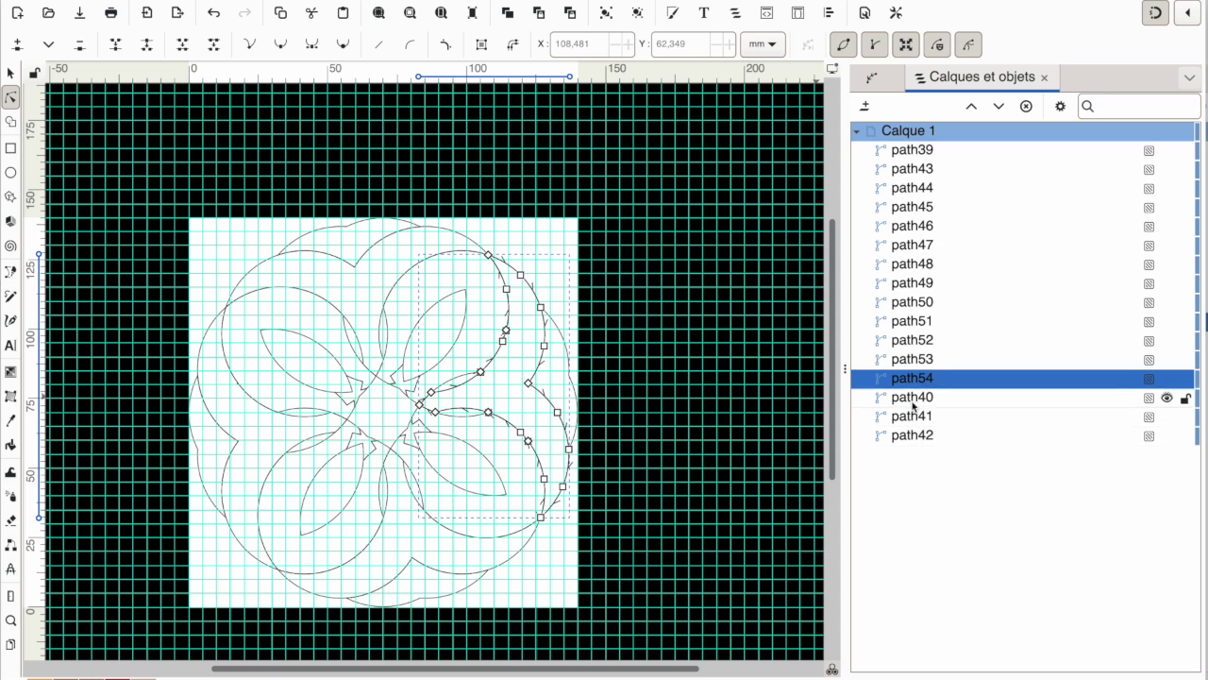
Group the four outer edge pieces of the rosette: path40, path41, path42 and the left one
{"action": "left_click", "coordinate": [914, 400]}
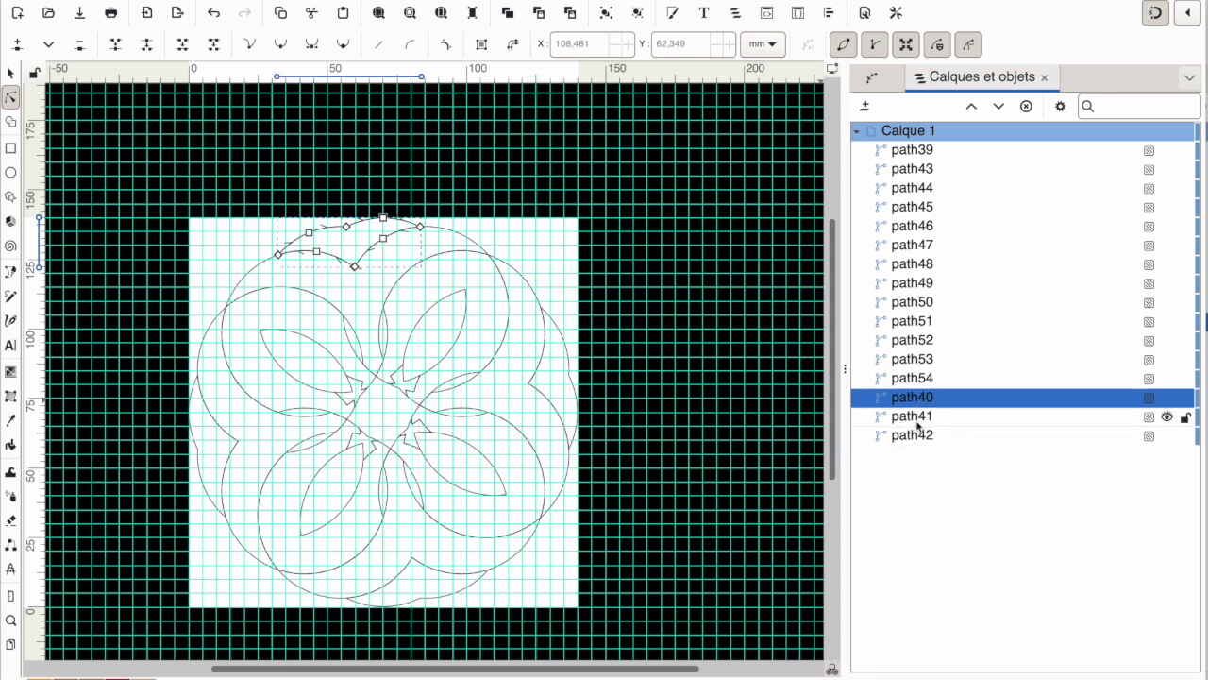
{"action": "left_click", "coordinate": [909, 438], "text": "shift"}
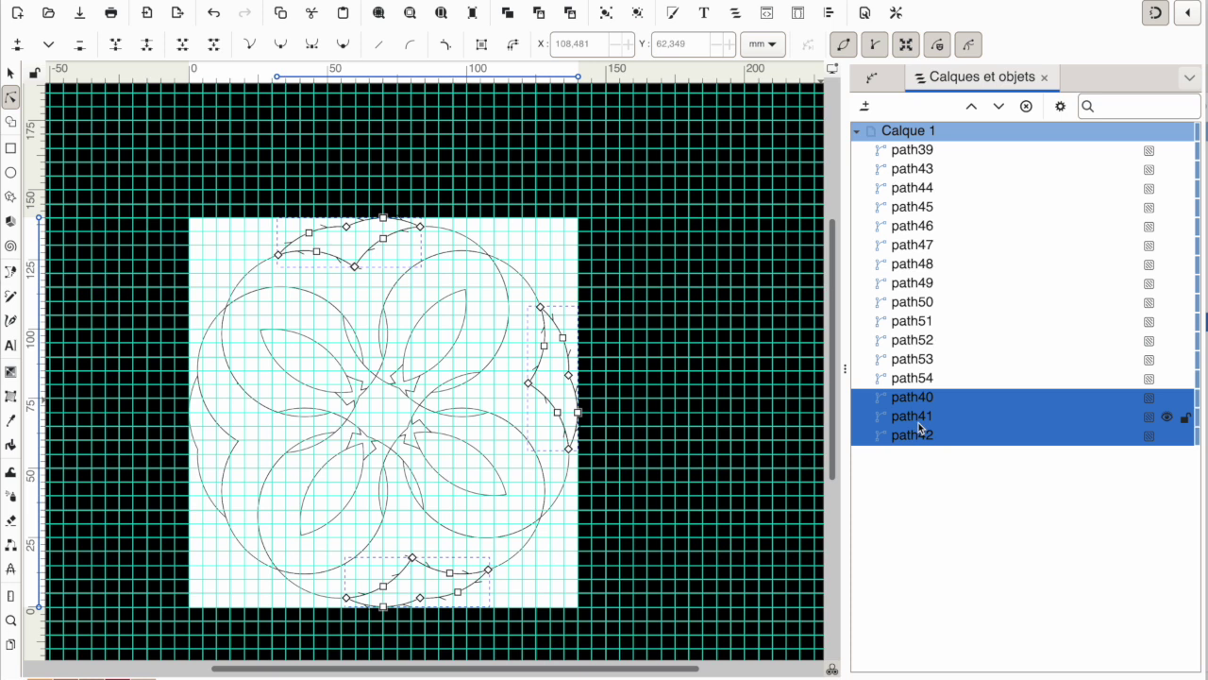
{"action": "left_click", "coordinate": [201, 488], "text": "shift"}
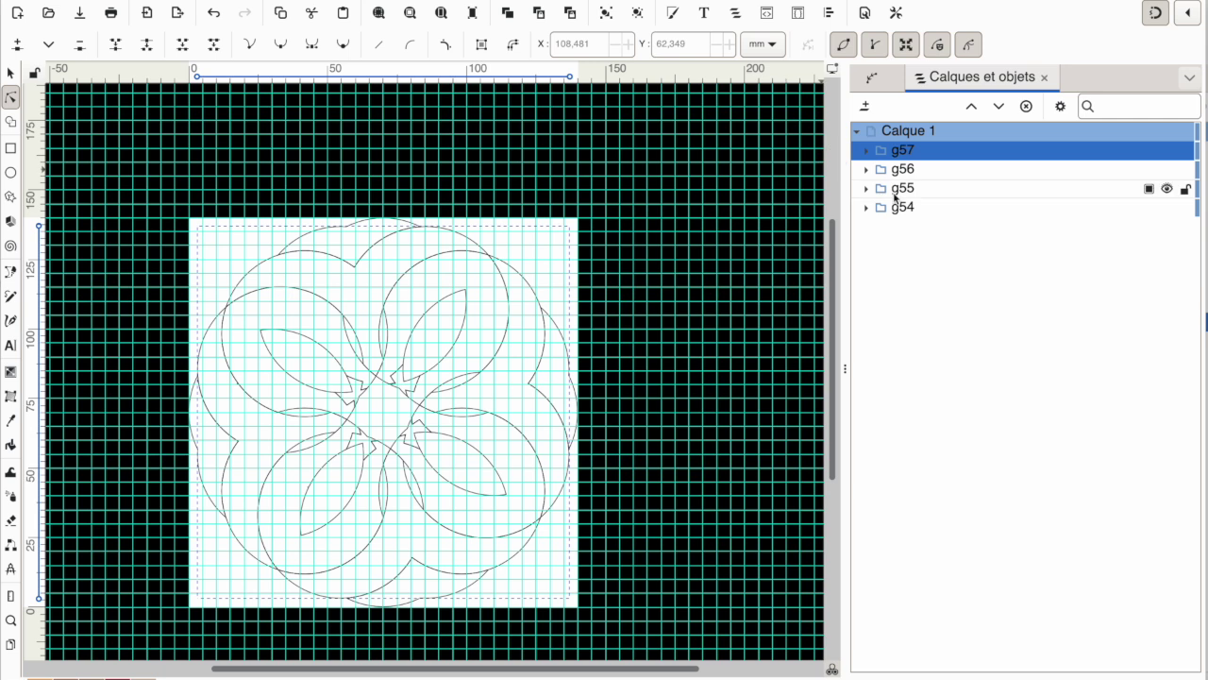
Fill the group of four outer edge pieces (g54) with orange and remove its outline
{"action": "left_click", "coordinate": [909, 193]}
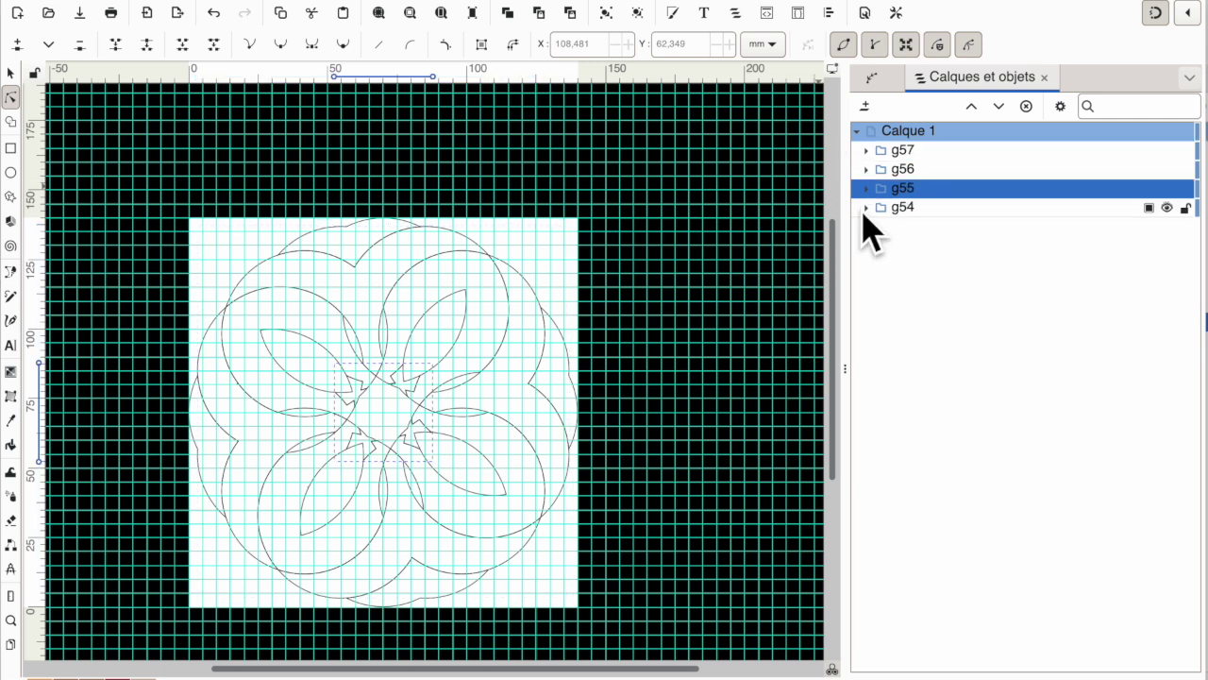
{"action": "left_click", "coordinate": [867, 207]}
{"action": "left_click", "coordinate": [921, 228]}
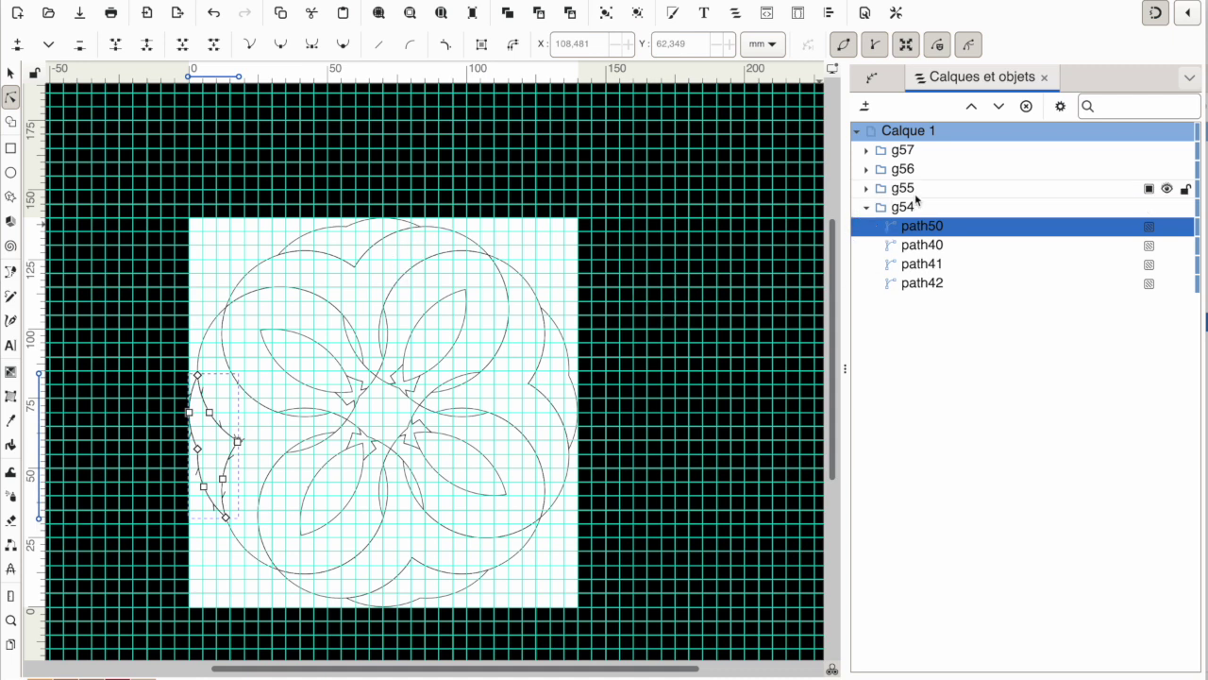
{"action": "left_click", "coordinate": [910, 201]}
{"action": "left_click", "coordinate": [899, 209]}
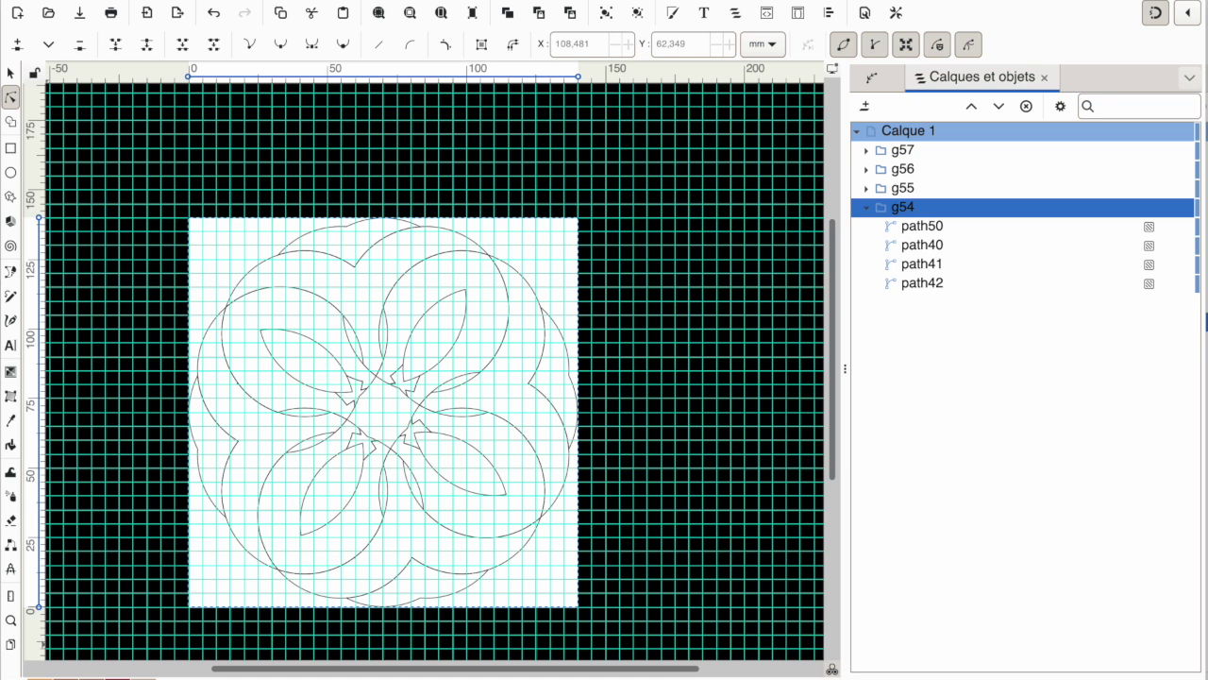
{"action": "right_click", "coordinate": [34, 674]}
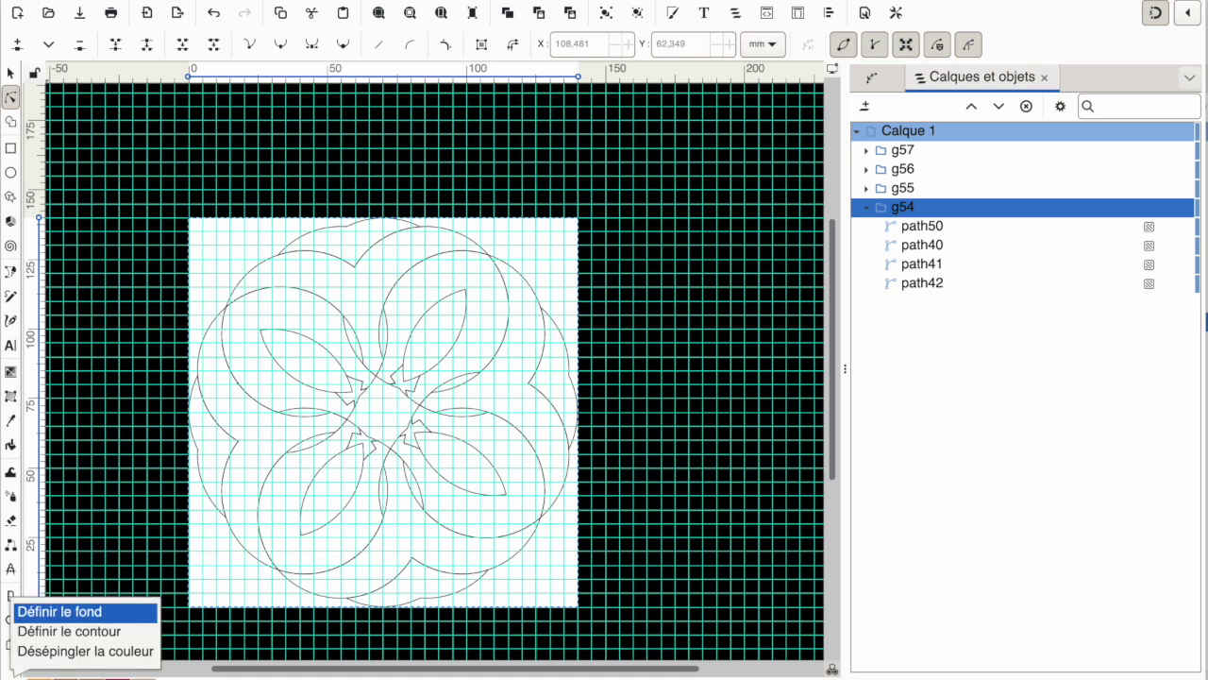
{"action": "left_click", "coordinate": [50, 633]}
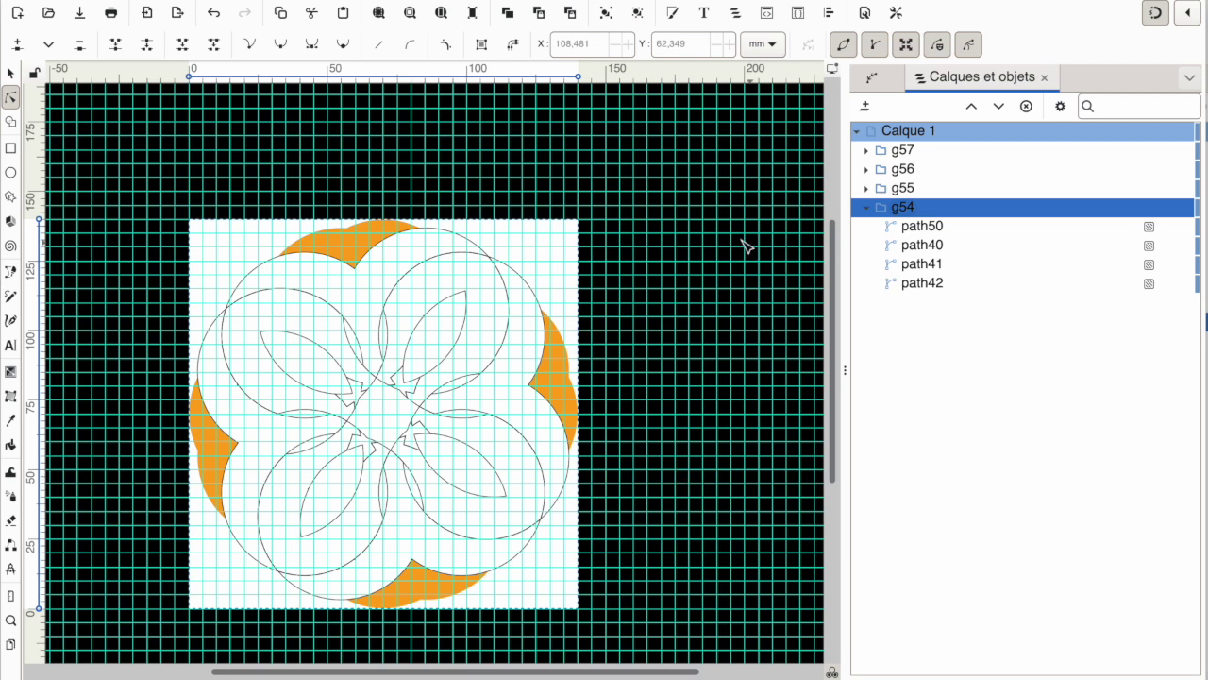
Fill the group of four small jagged pieces around the central opening (g55) with dark grey and remove its outline
{"action": "left_click", "coordinate": [867, 189]}
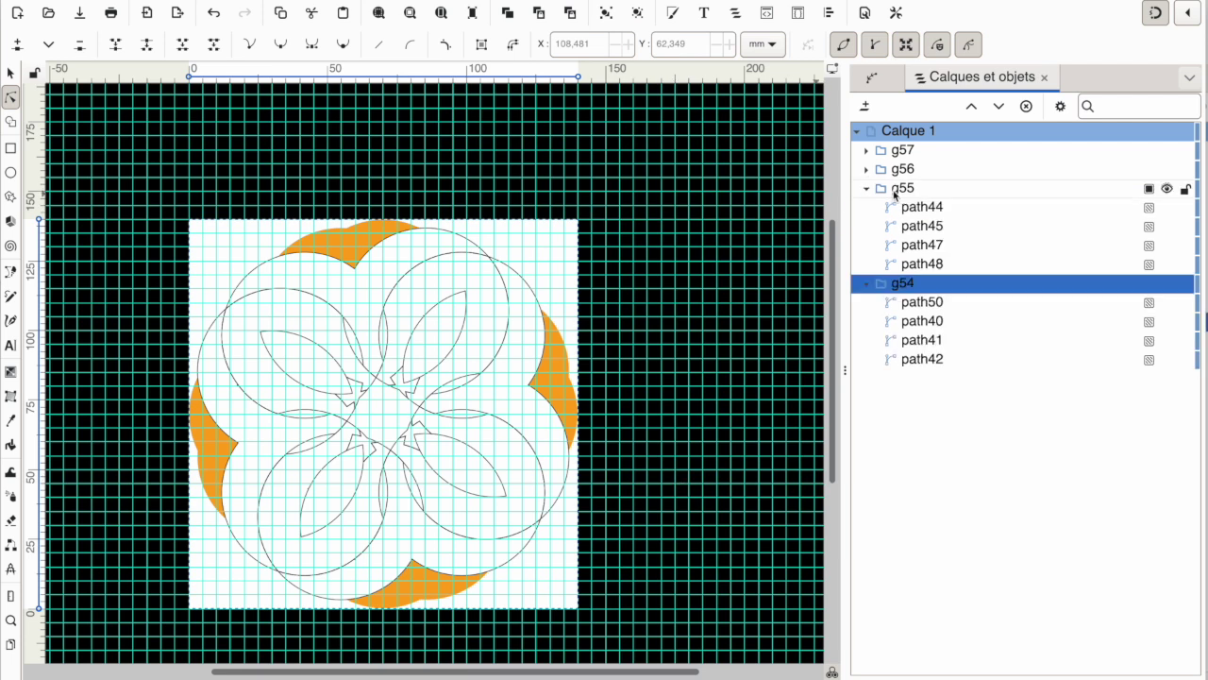
{"action": "left_click", "coordinate": [927, 207]}
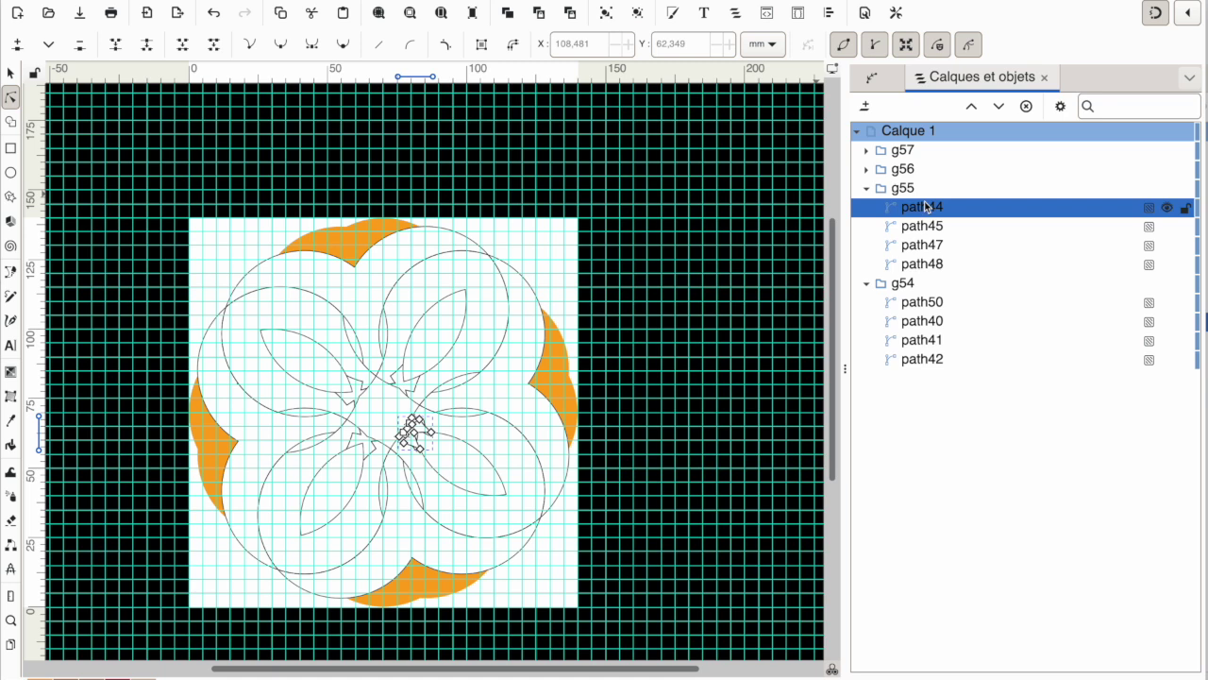
{"action": "left_click", "coordinate": [904, 188]}
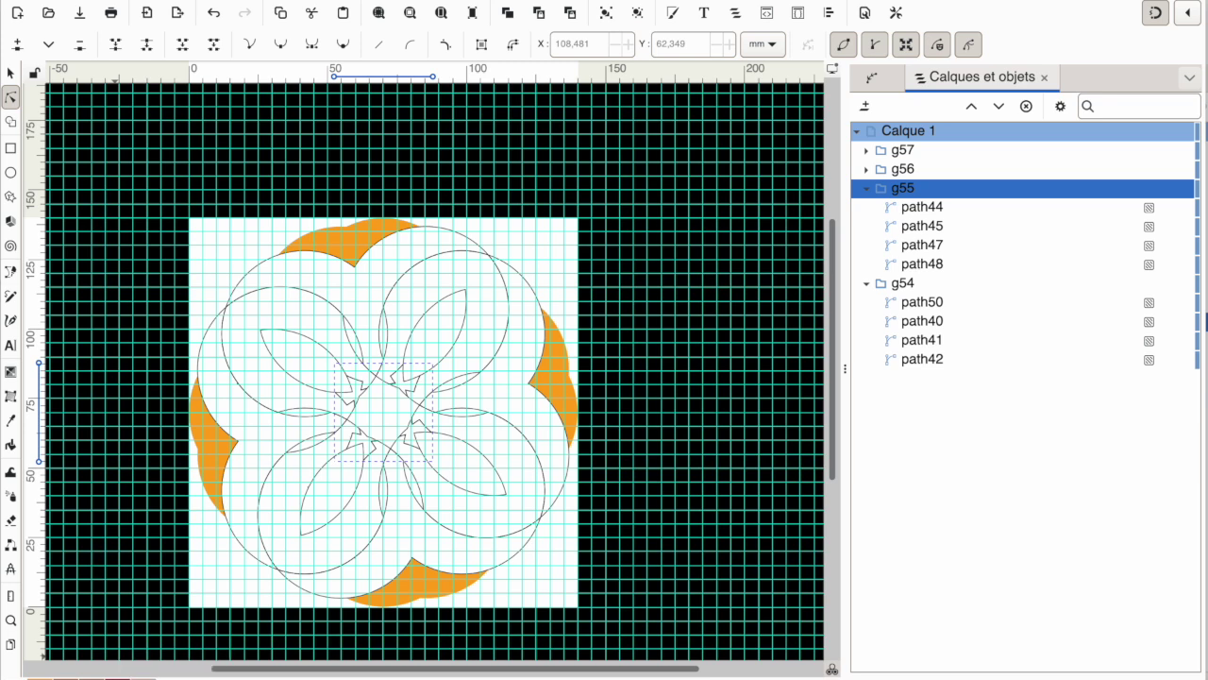
{"action": "left_click", "coordinate": [175, 674]}
{"action": "right_click", "coordinate": [15, 672]}
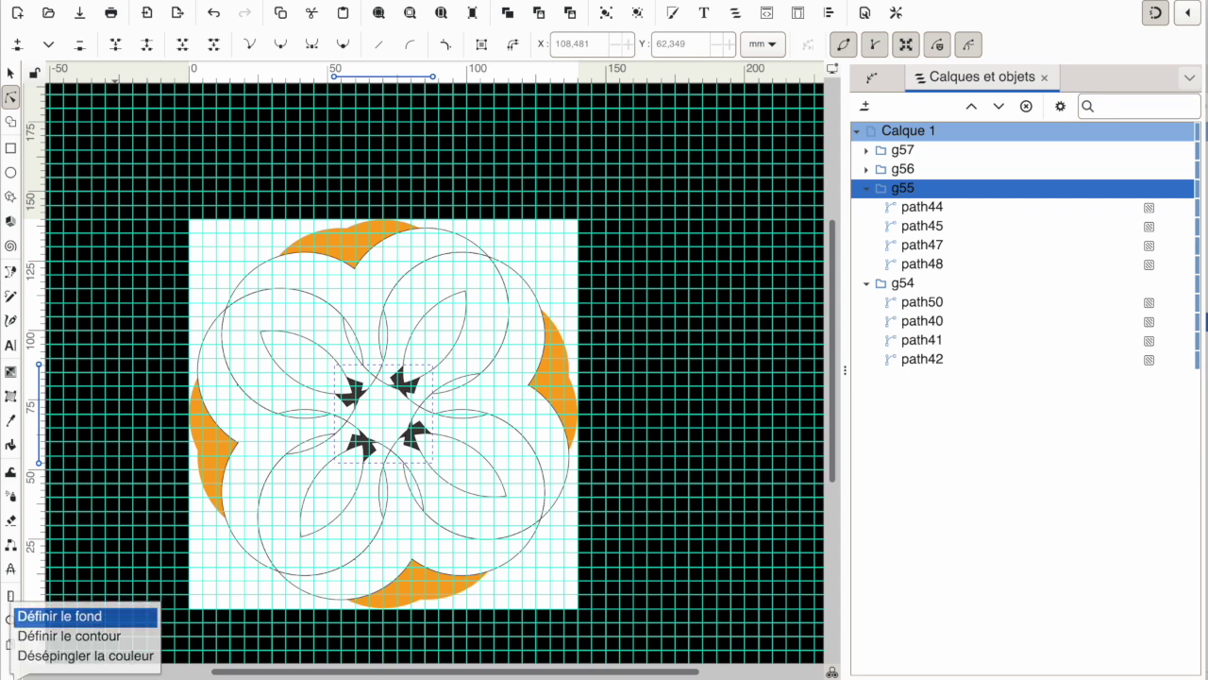
{"action": "left_click", "coordinate": [71, 642]}
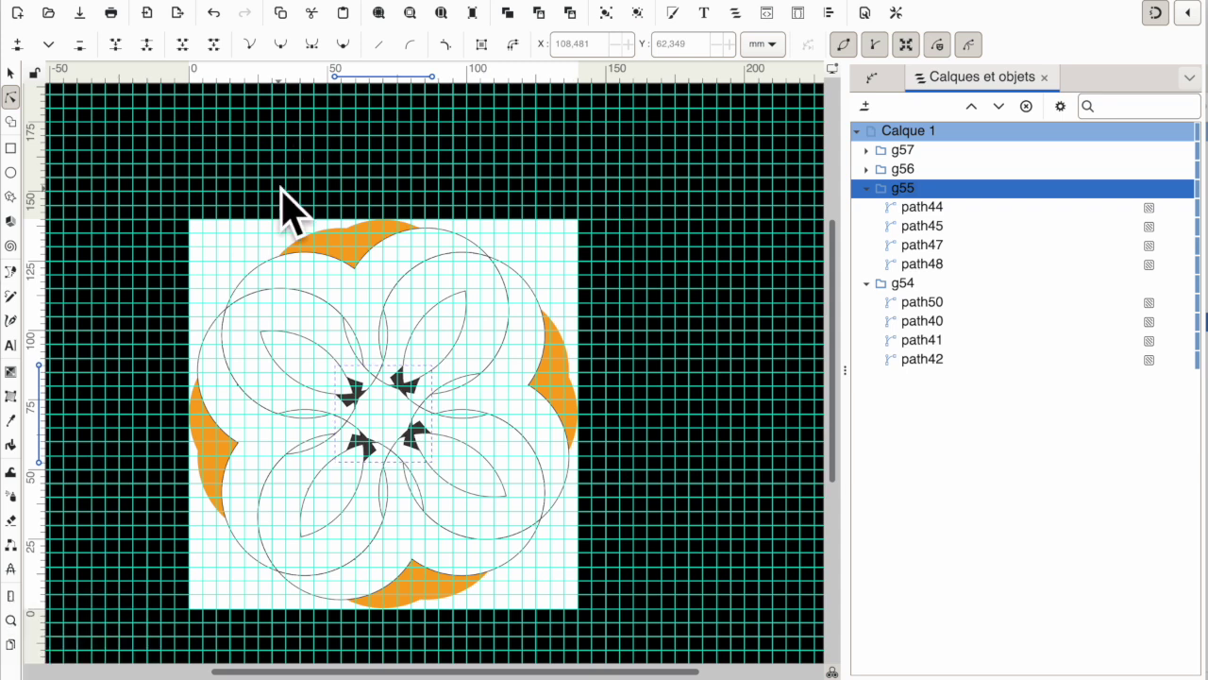
Fill the group of four large crescent pieces between the circles (g57) with red and remove its outline
{"action": "left_click", "coordinate": [436, 236]}
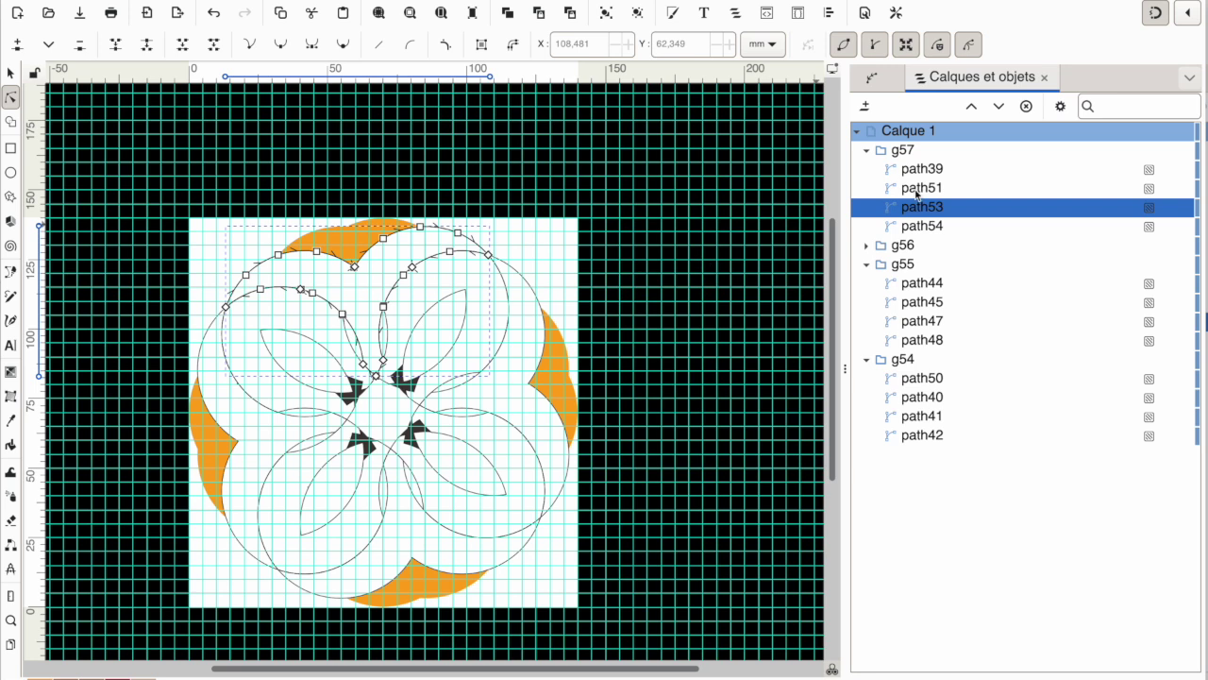
{"action": "left_click", "coordinate": [902, 151]}
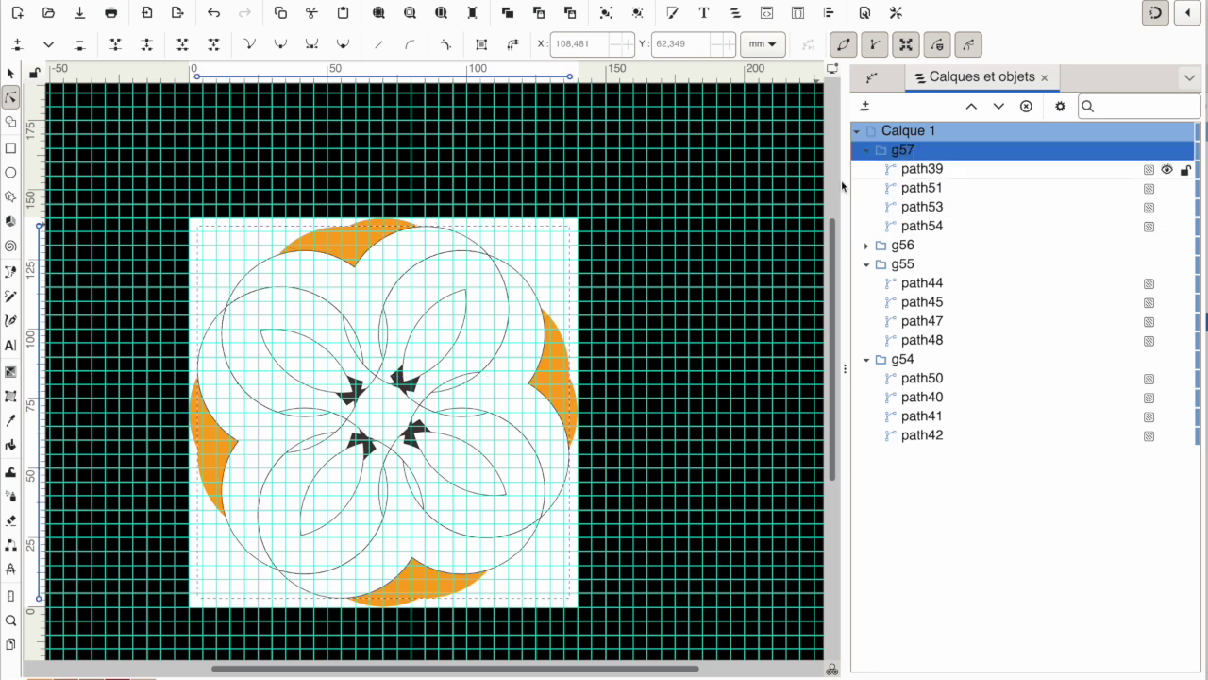
{"action": "left_click", "coordinate": [915, 173]}
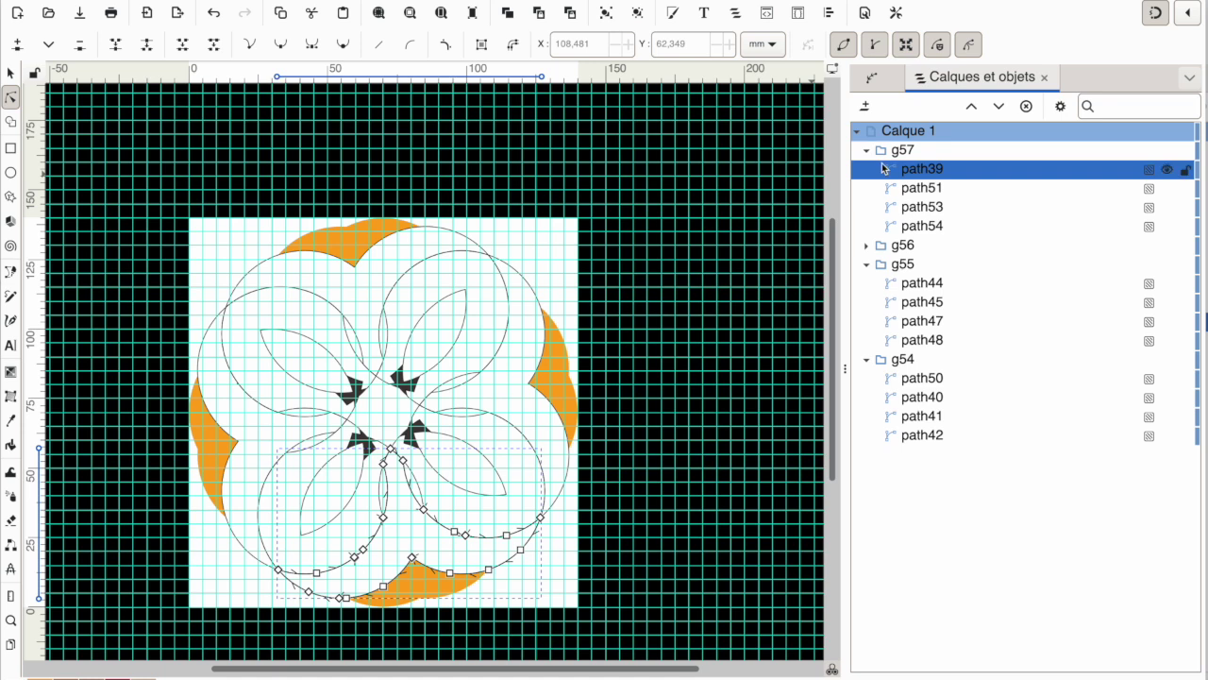
{"action": "left_click", "coordinate": [907, 150]}
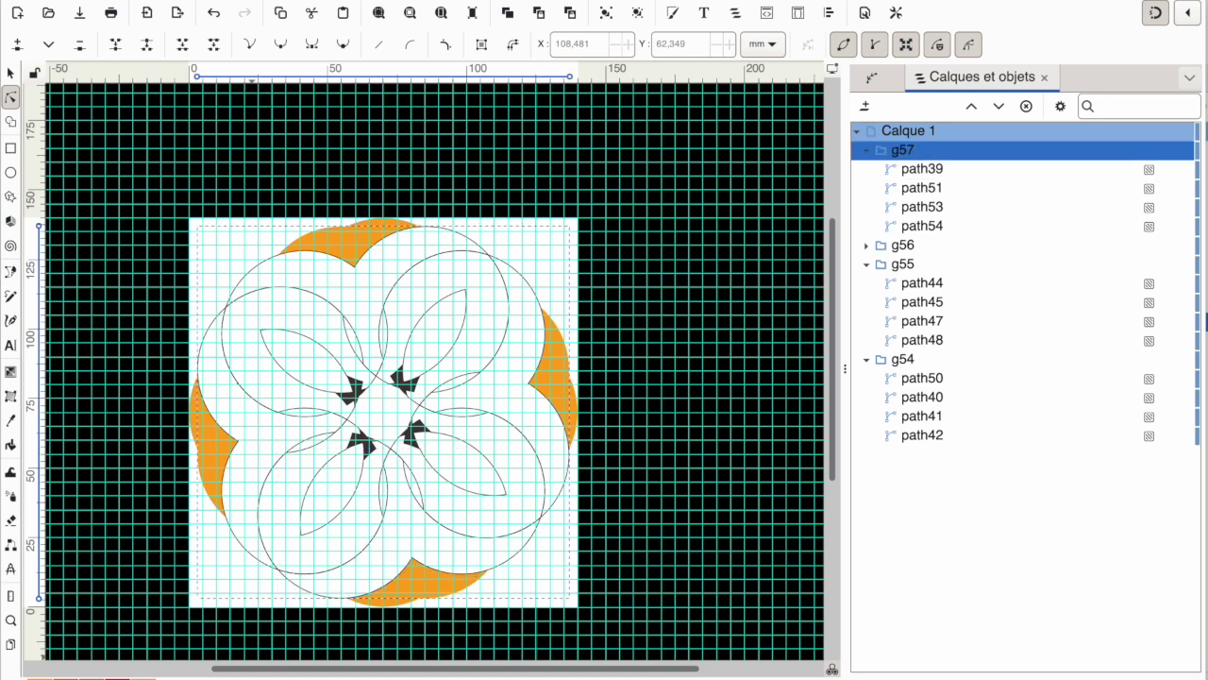
{"action": "right_click", "coordinate": [162, 676]}
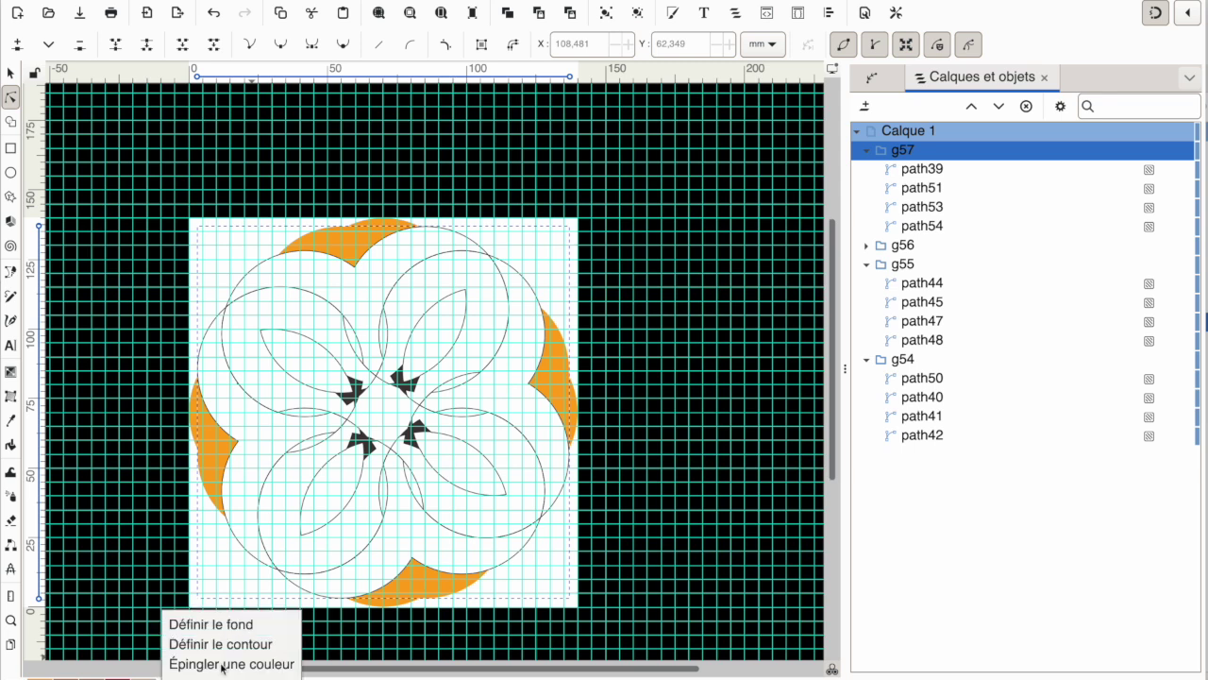
{"action": "left_click", "coordinate": [257, 628]}
{"action": "right_click", "coordinate": [23, 674]}
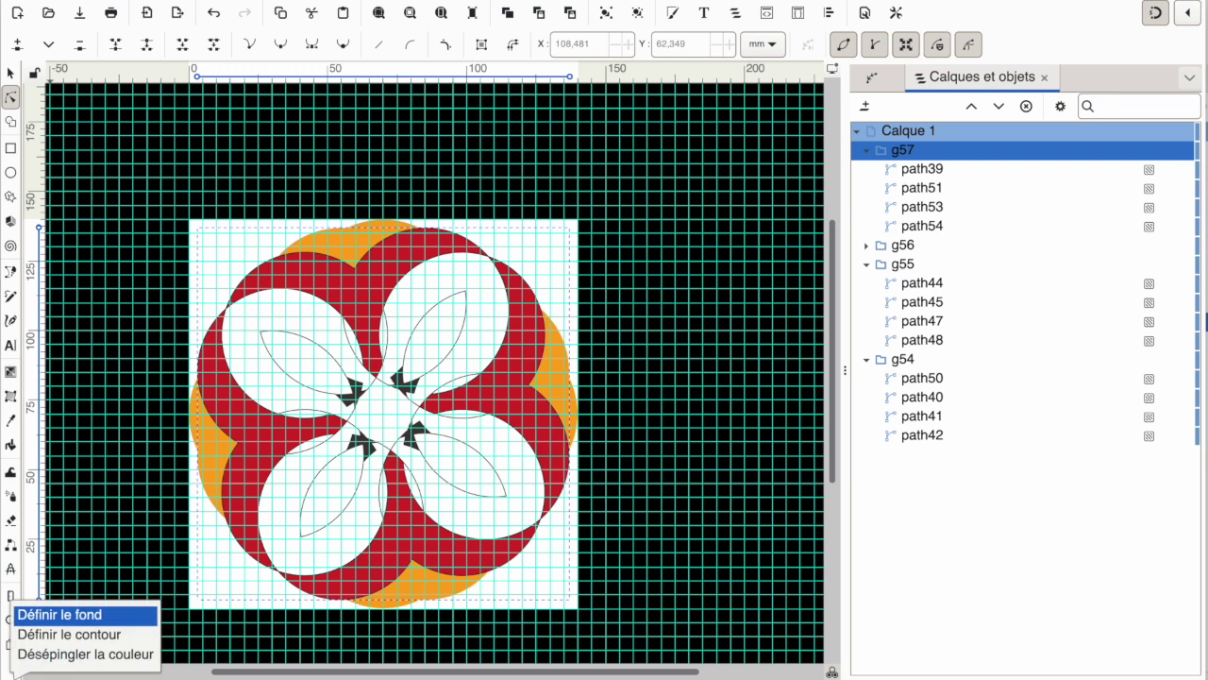
{"action": "left_click", "coordinate": [76, 642]}
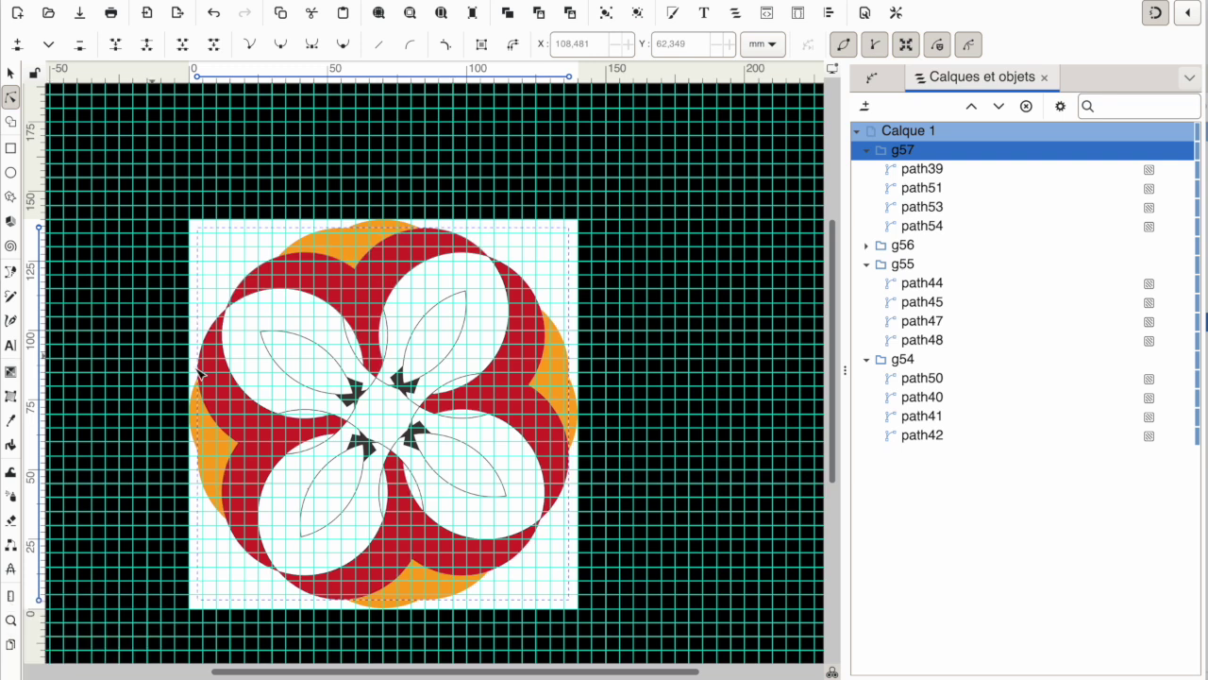
Set the outline of the group of four petals (g56) to green
{"action": "left_click", "coordinate": [261, 307]}
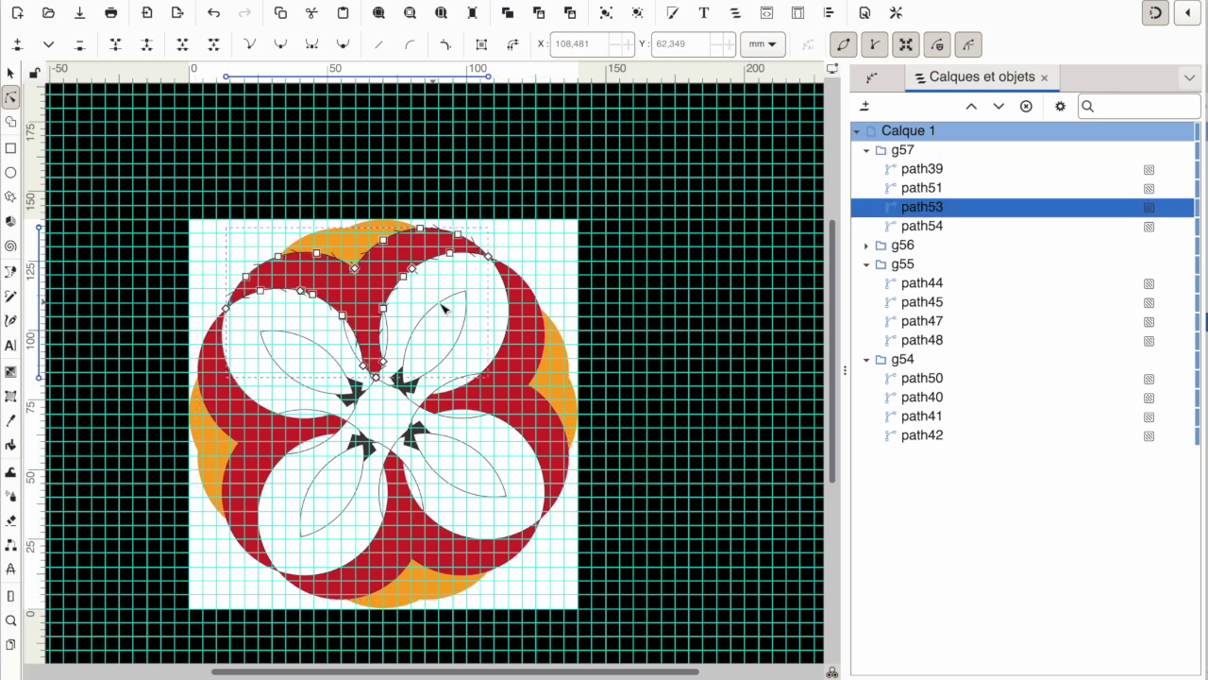
{"action": "left_click", "coordinate": [865, 247]}
{"action": "left_click", "coordinate": [904, 248]}
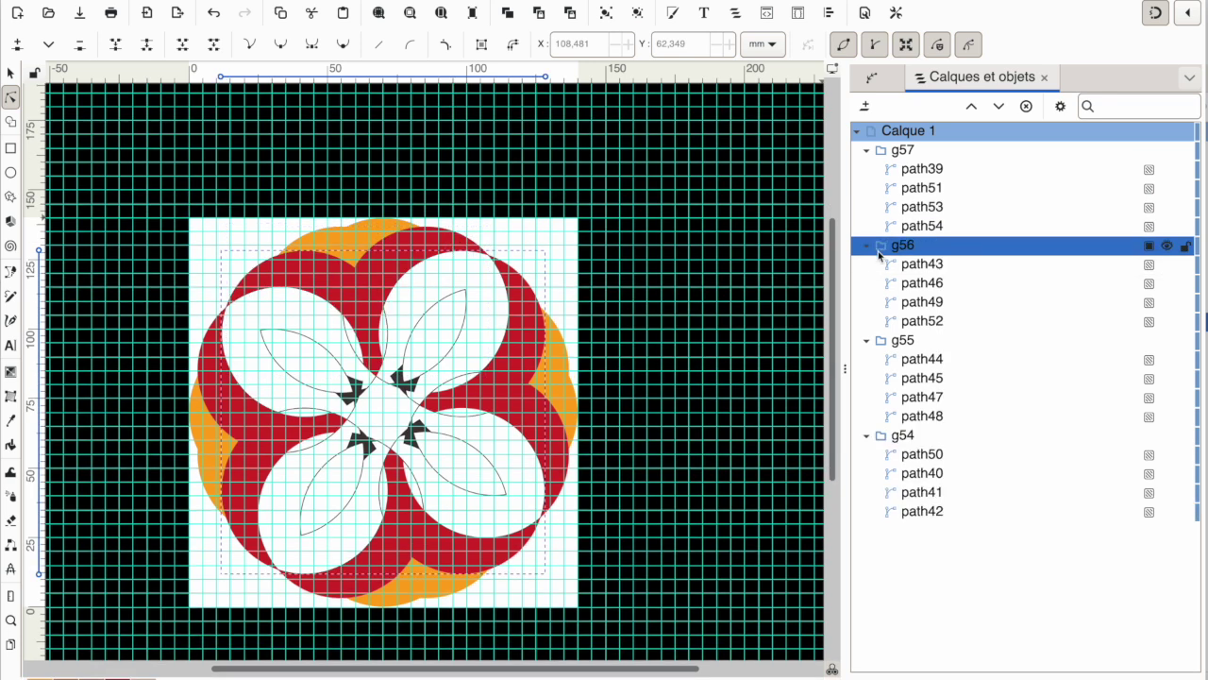
{"action": "left_click", "coordinate": [935, 265]}
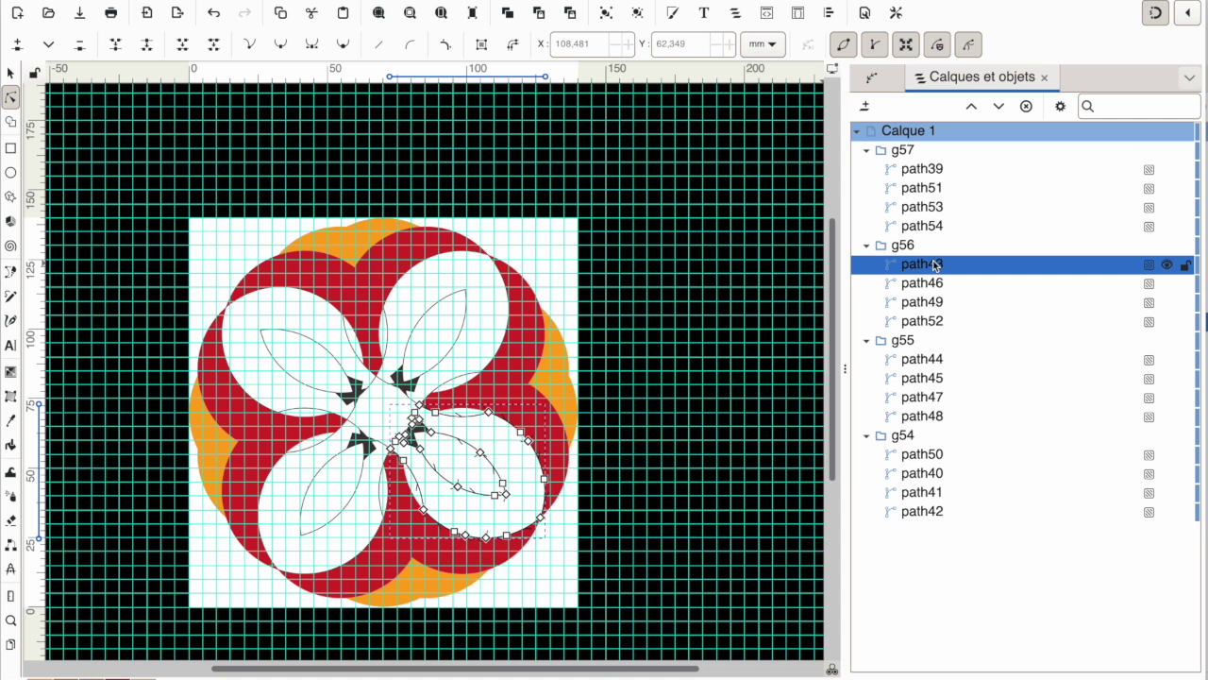
{"action": "left_click", "coordinate": [906, 247]}
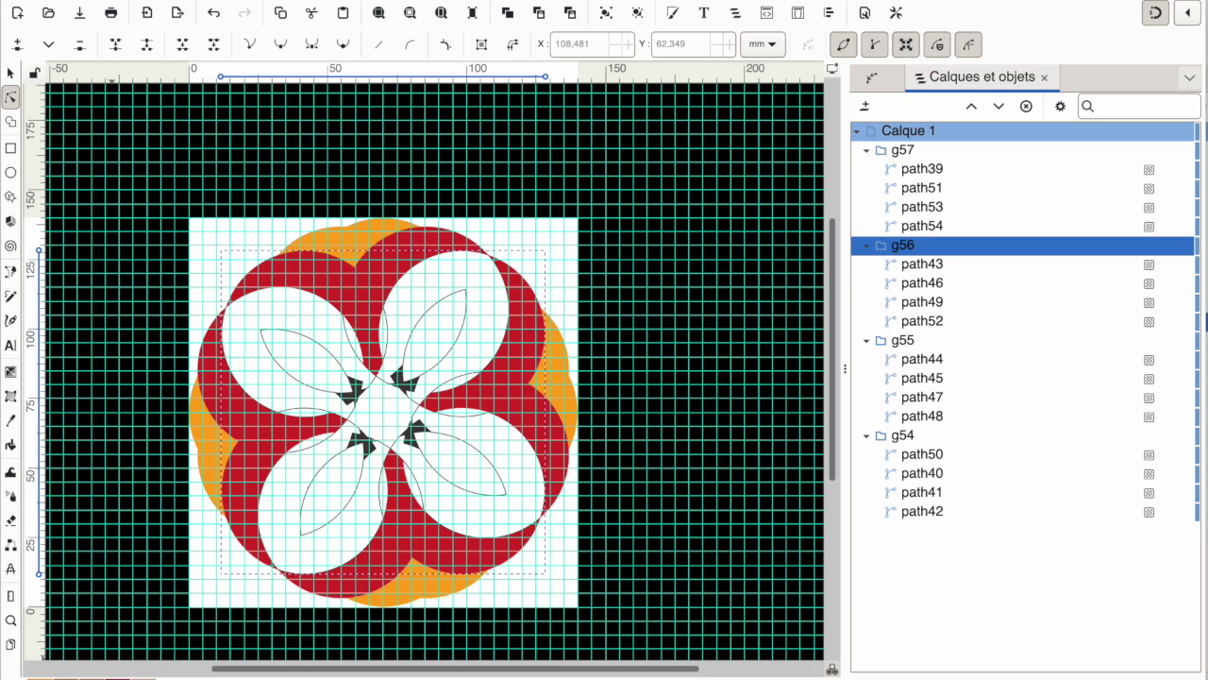
{"action": "right_click", "coordinate": [246, 676]}
{"action": "left_click", "coordinate": [314, 645]}
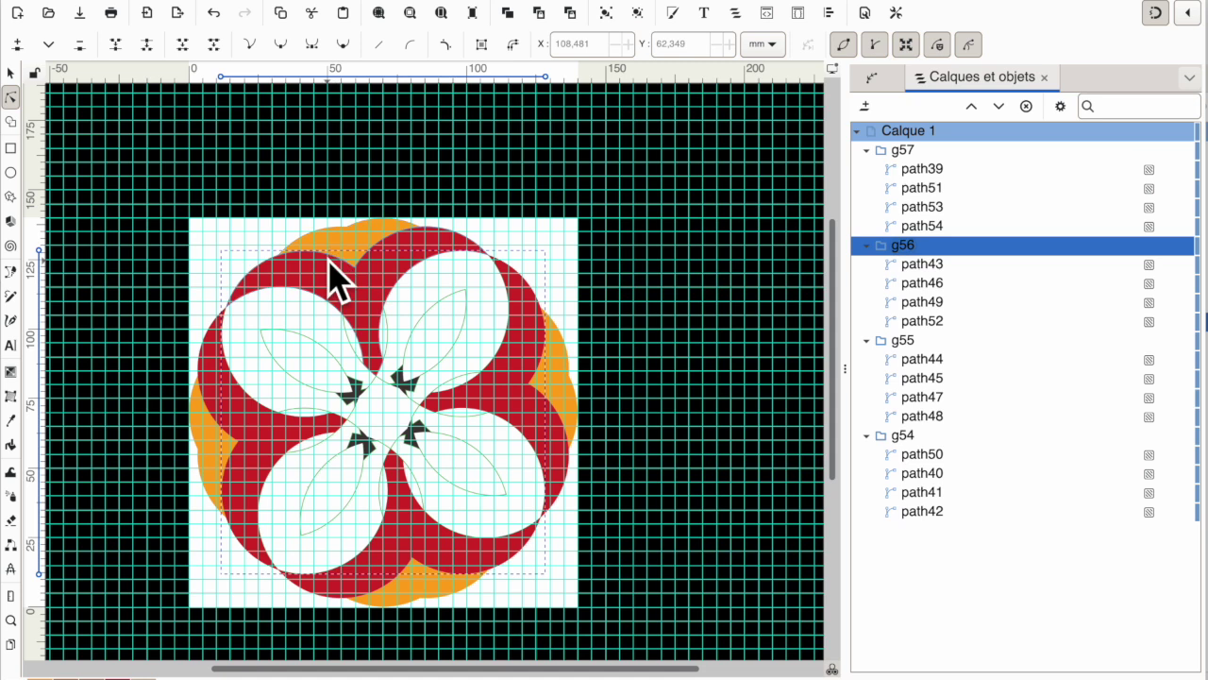
Open the upper-right petal (path46) by deleting the inner-edge segments between the red crescent's tip and the western point of the dark piece
{"action": "left_click", "coordinate": [439, 307]}
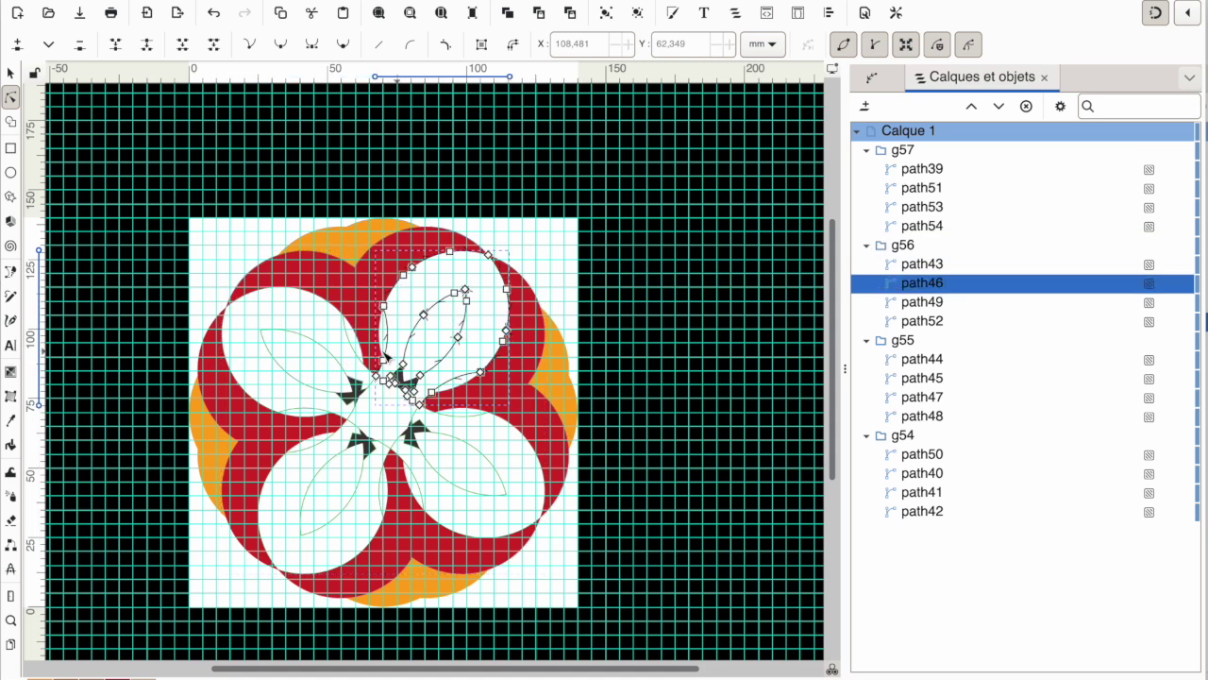
{"action": "scroll", "coordinate": [489, 422], "scroll_direction": "up", "scroll_amount": 5}
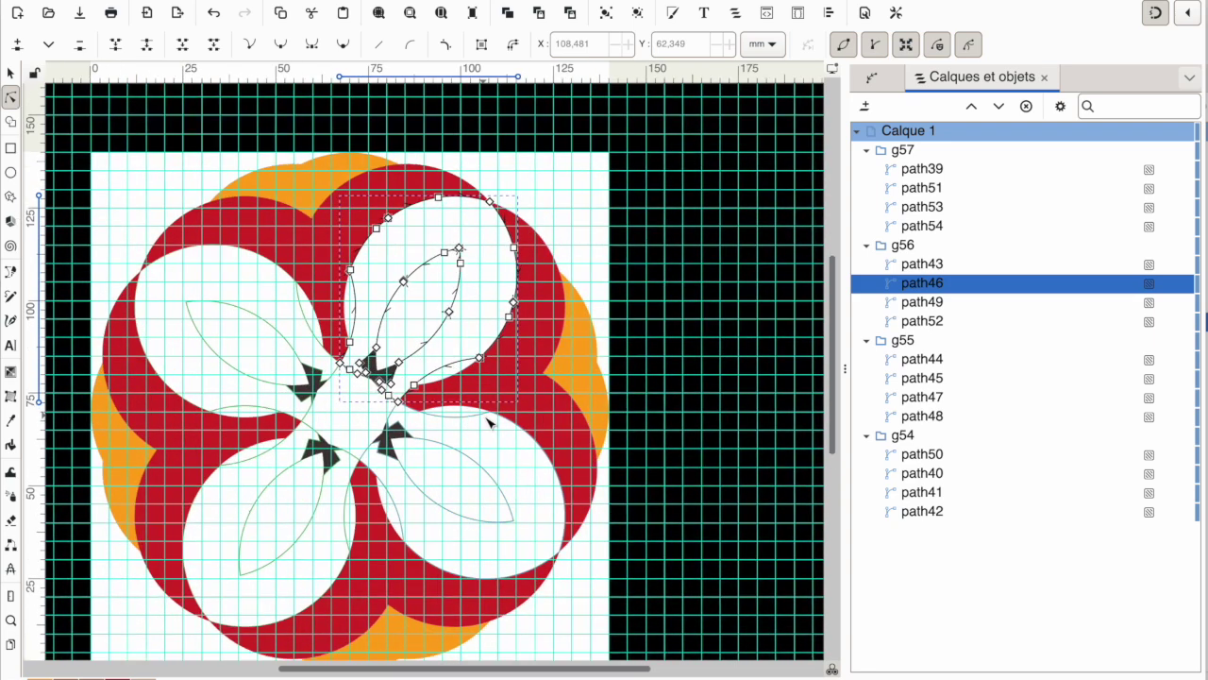
{"action": "scroll", "coordinate": [489, 422], "scroll_direction": "up", "scroll_amount": 2}
{"action": "scroll", "coordinate": [489, 422], "scroll_direction": "left", "scroll_amount": 2}
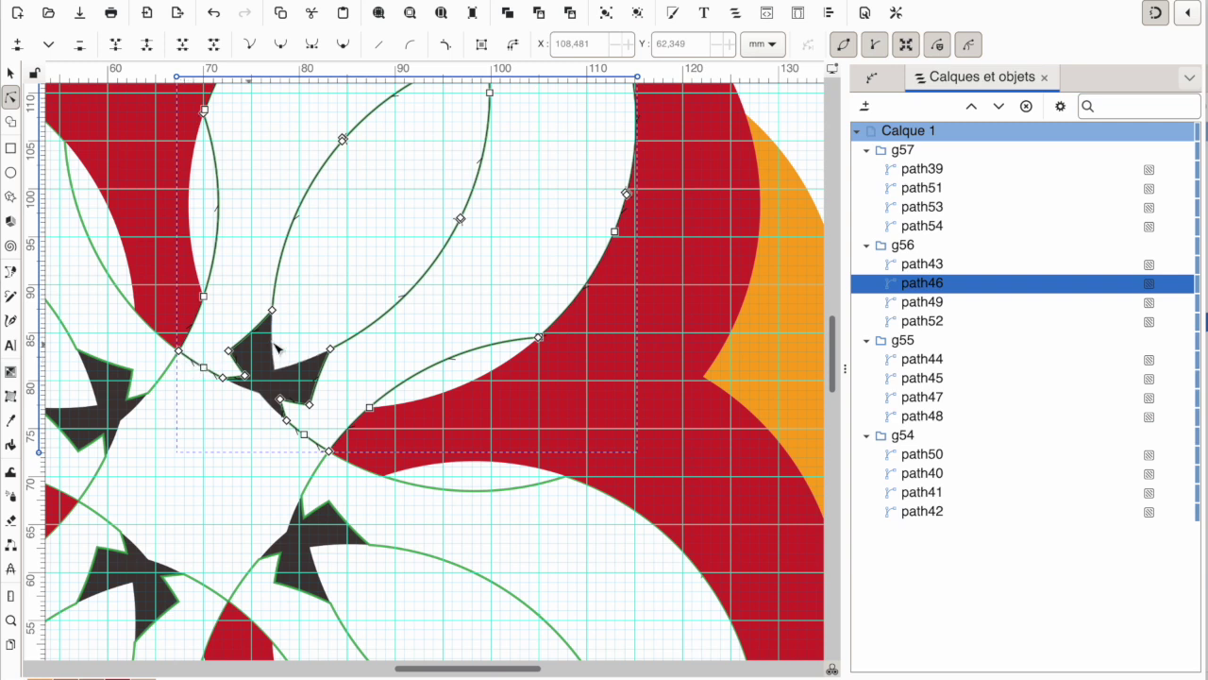
{"action": "left_click", "coordinate": [192, 360]}
{"action": "left_click", "coordinate": [215, 46]}
{"action": "left_click", "coordinate": [216, 421]}
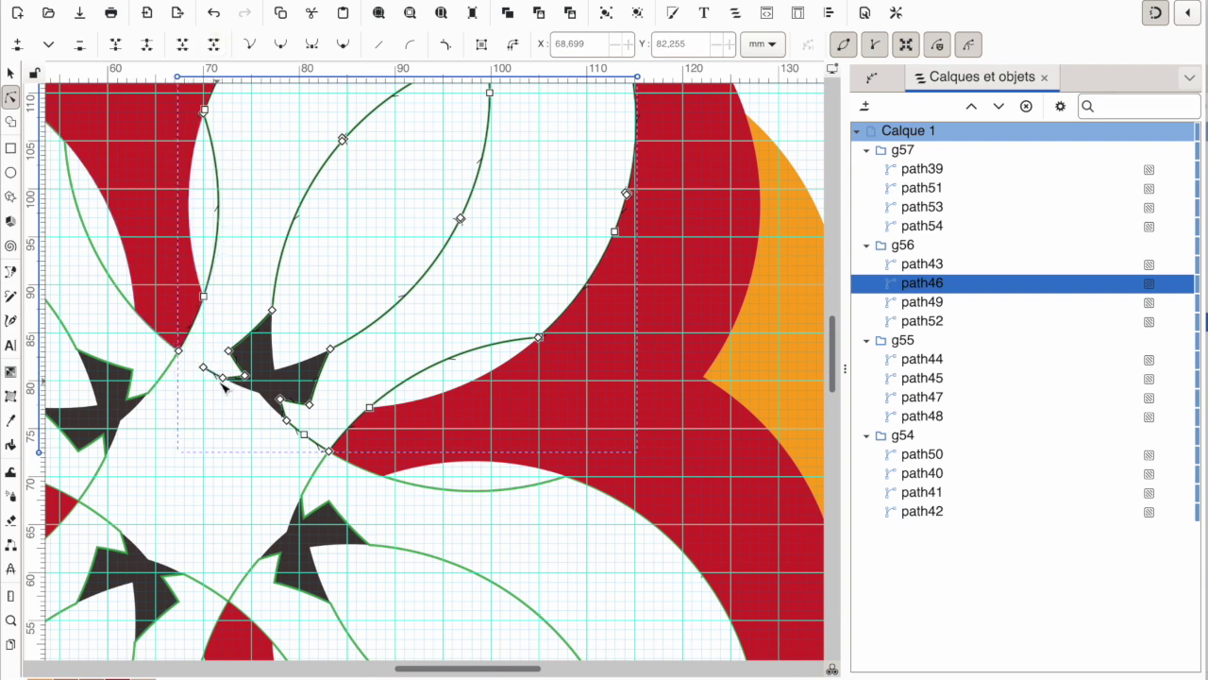
{"action": "left_click", "coordinate": [227, 383]}
{"action": "left_click", "coordinate": [215, 44]}
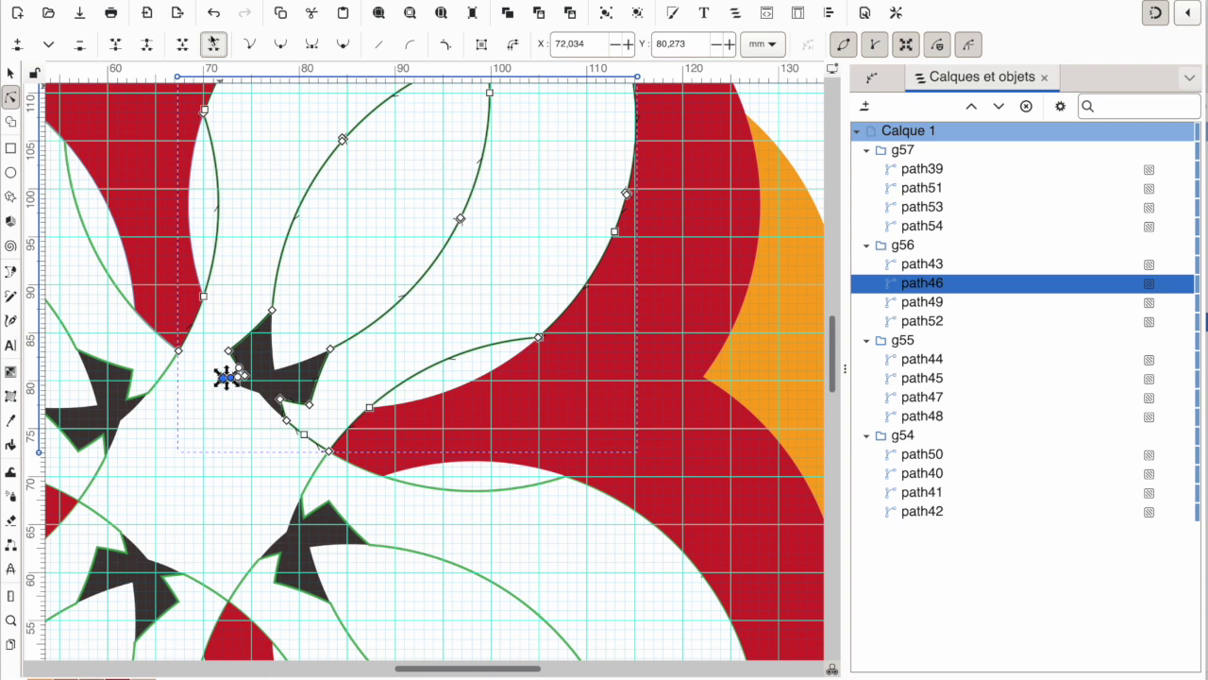
Delete the remaining inner-edge segments of path46 between the dark piece's lower point and the red tip below it
{"action": "left_click_drag", "start_coordinate": [280, 416], "coordinate": [321, 451]}
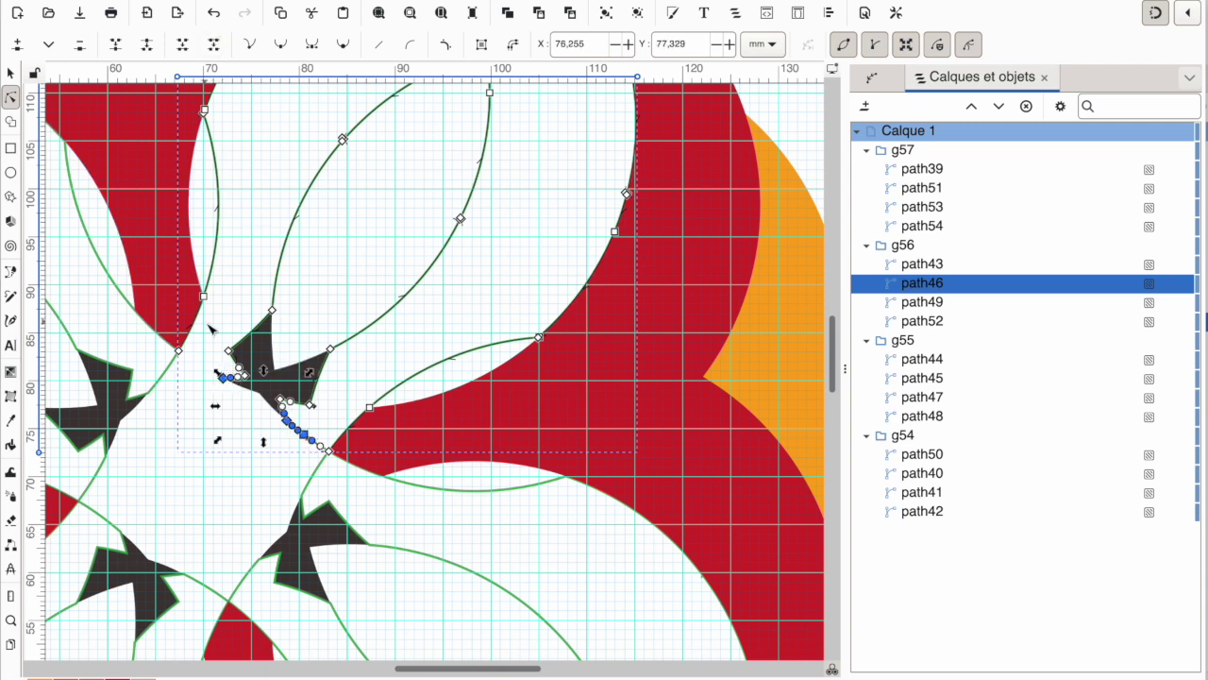
{"action": "left_click", "coordinate": [215, 45]}
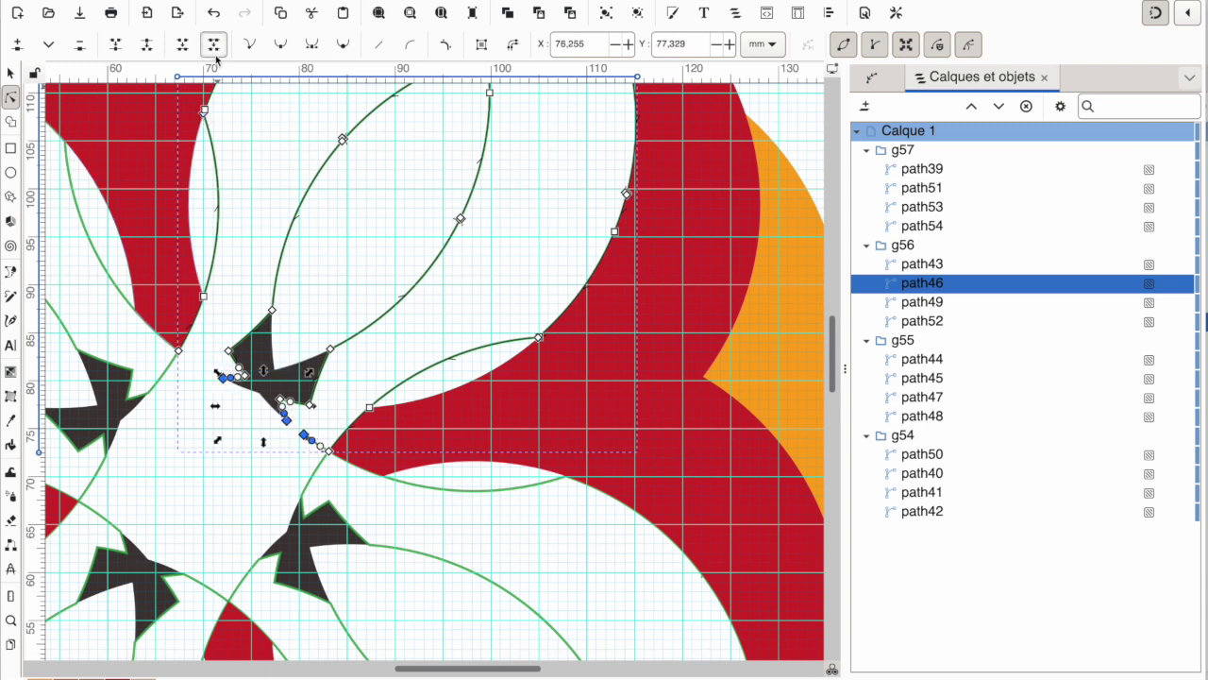
{"action": "left_click", "coordinate": [291, 475]}
{"action": "left_click", "coordinate": [319, 444]}
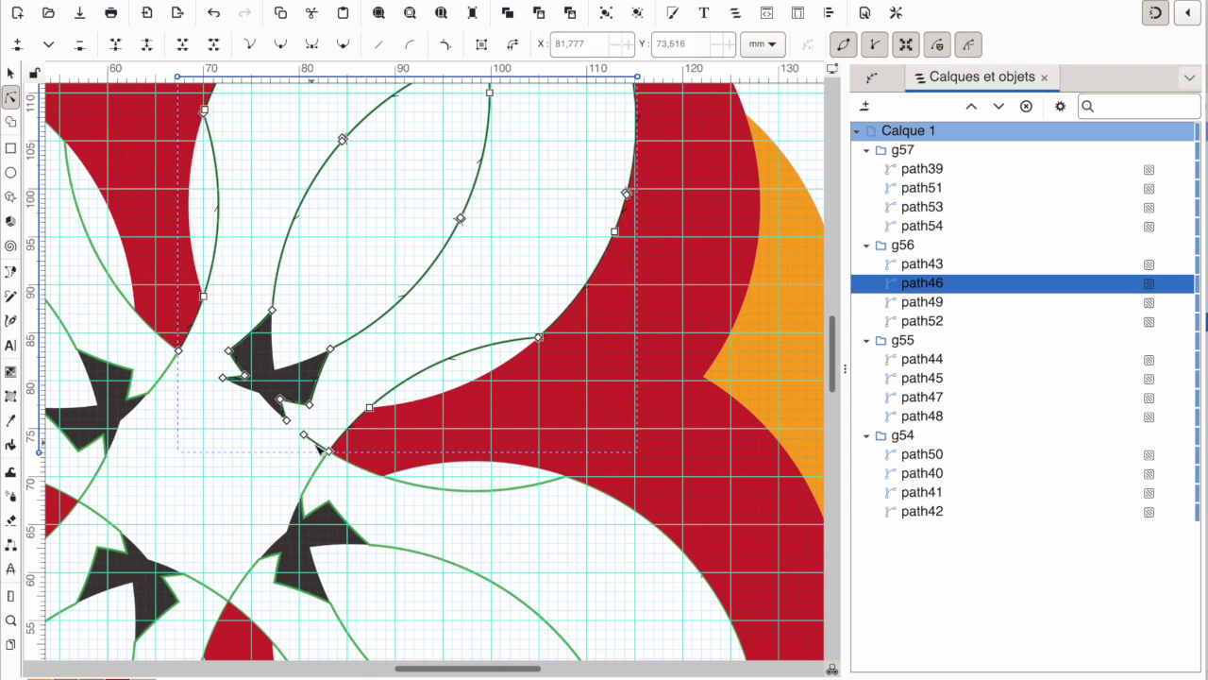
{"action": "left_click", "coordinate": [216, 44]}
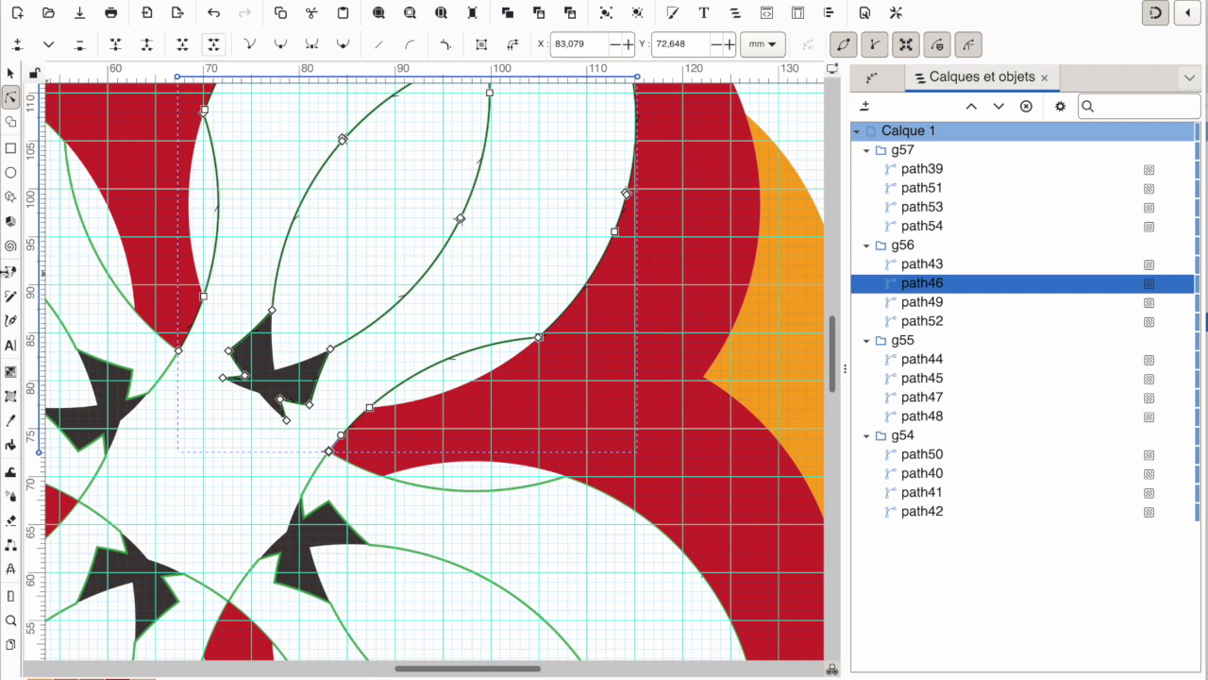
Draw six straight rung lines with the Pencil tool across the two rails of the upper-right petal (path46), spaced around its curve
{"action": "left_click", "coordinate": [10, 295]}
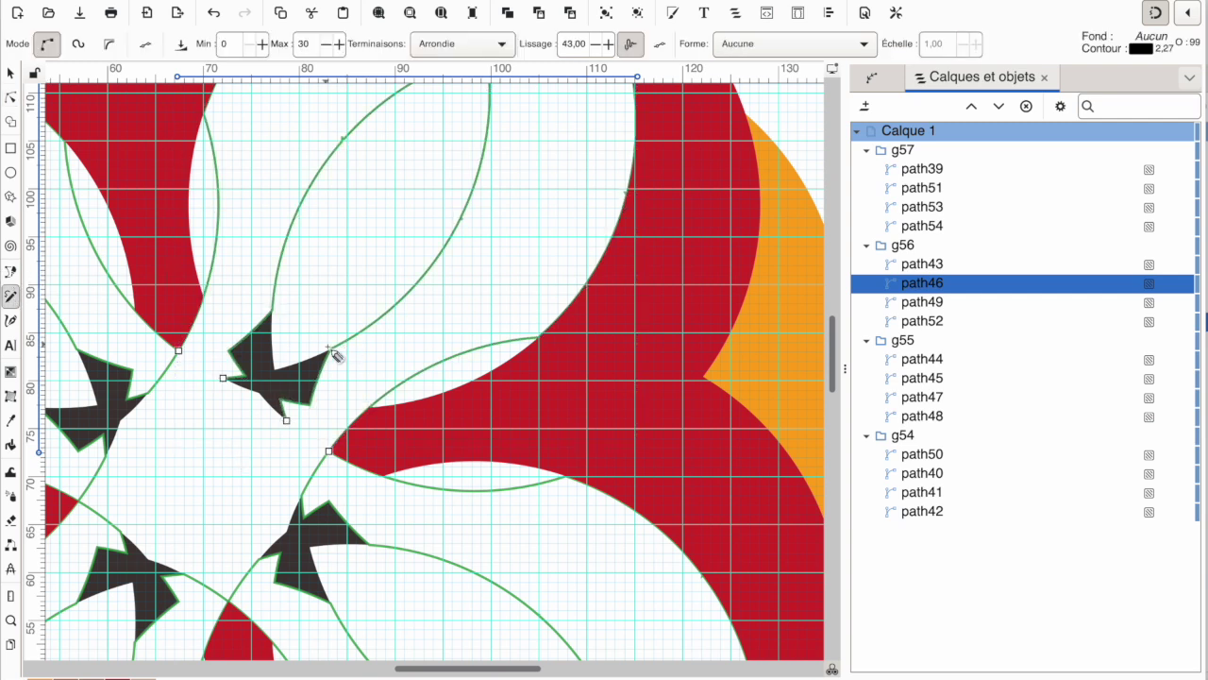
{"action": "mouse_move", "coordinate": [318, 335]}
{"action": "left_mouse_down"}
{"action": "mouse_move", "coordinate": [389, 406]}
{"action": "mouse_move", "coordinate": [384, 416]}
{"action": "left_mouse_up"}
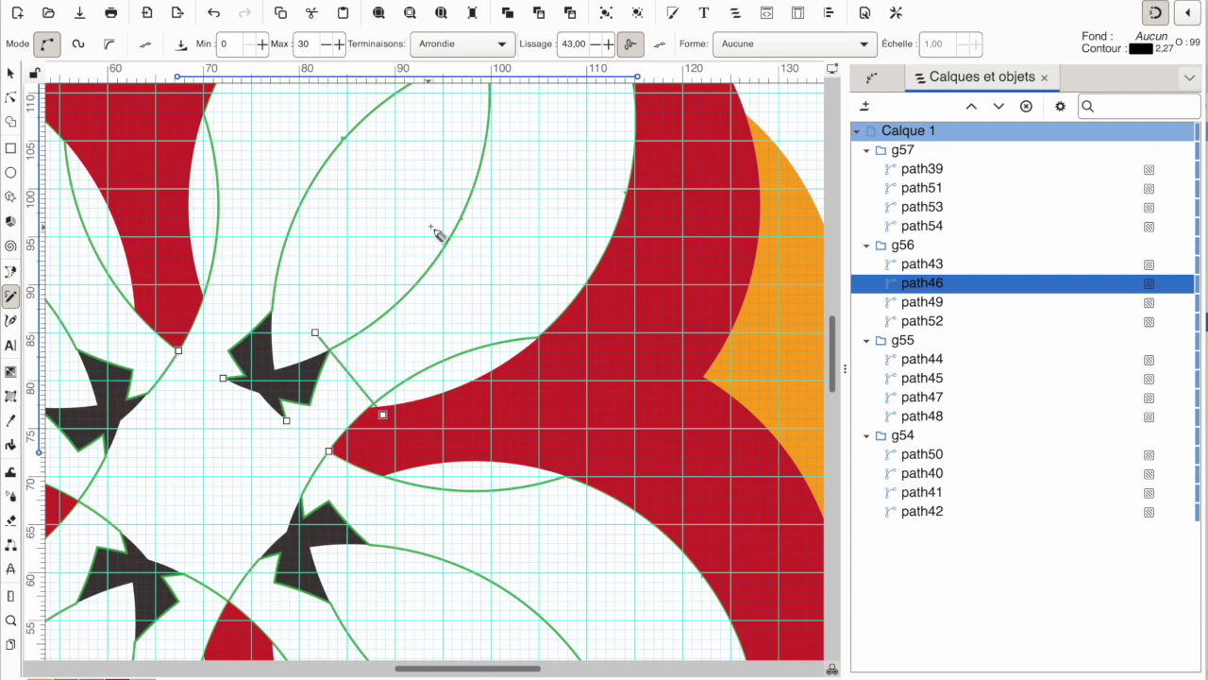
{"action": "mouse_move", "coordinate": [446, 206]}
{"action": "left_mouse_down"}
{"action": "mouse_move", "coordinate": [583, 272]}
{"action": "mouse_move", "coordinate": [594, 300]}
{"action": "left_mouse_up"}
{"action": "scroll", "coordinate": [560, 197], "scroll_direction": "up", "scroll_amount": 5}
{"action": "scroll", "coordinate": [560, 196], "scroll_direction": "right", "scroll_amount": 2}
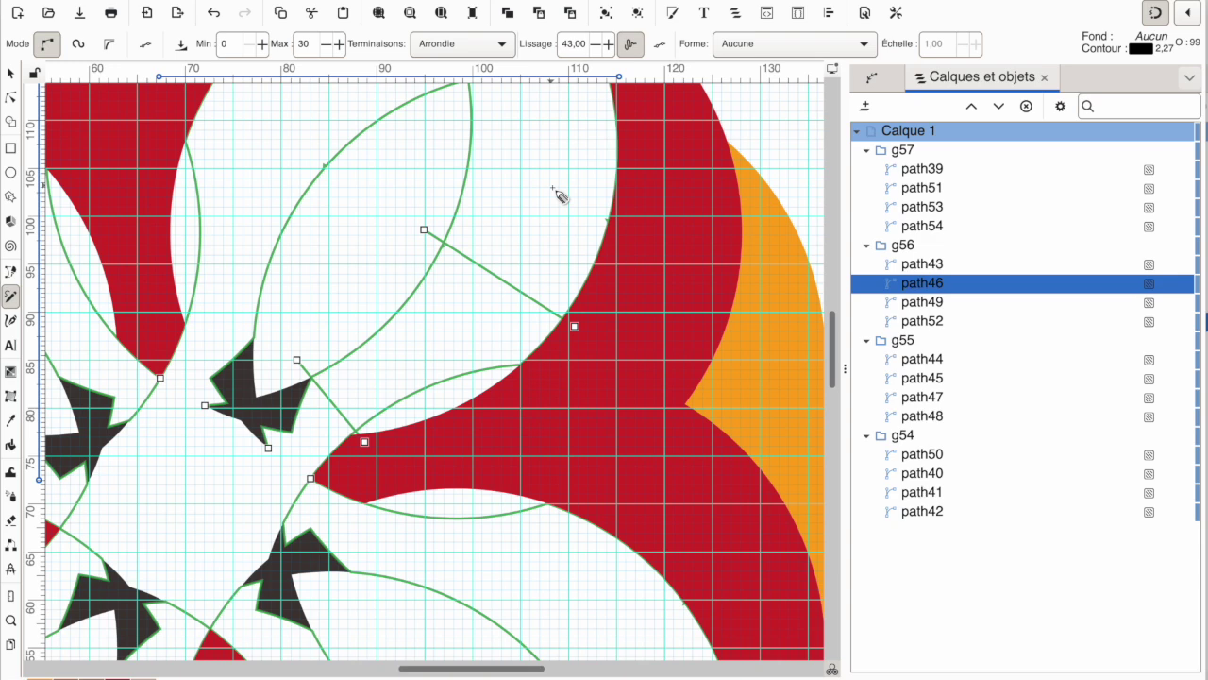
{"action": "mouse_move", "coordinate": [412, 268]}
{"action": "left_mouse_down"}
{"action": "mouse_move", "coordinate": [453, 186]}
{"action": "mouse_move", "coordinate": [510, 124]}
{"action": "left_mouse_up"}
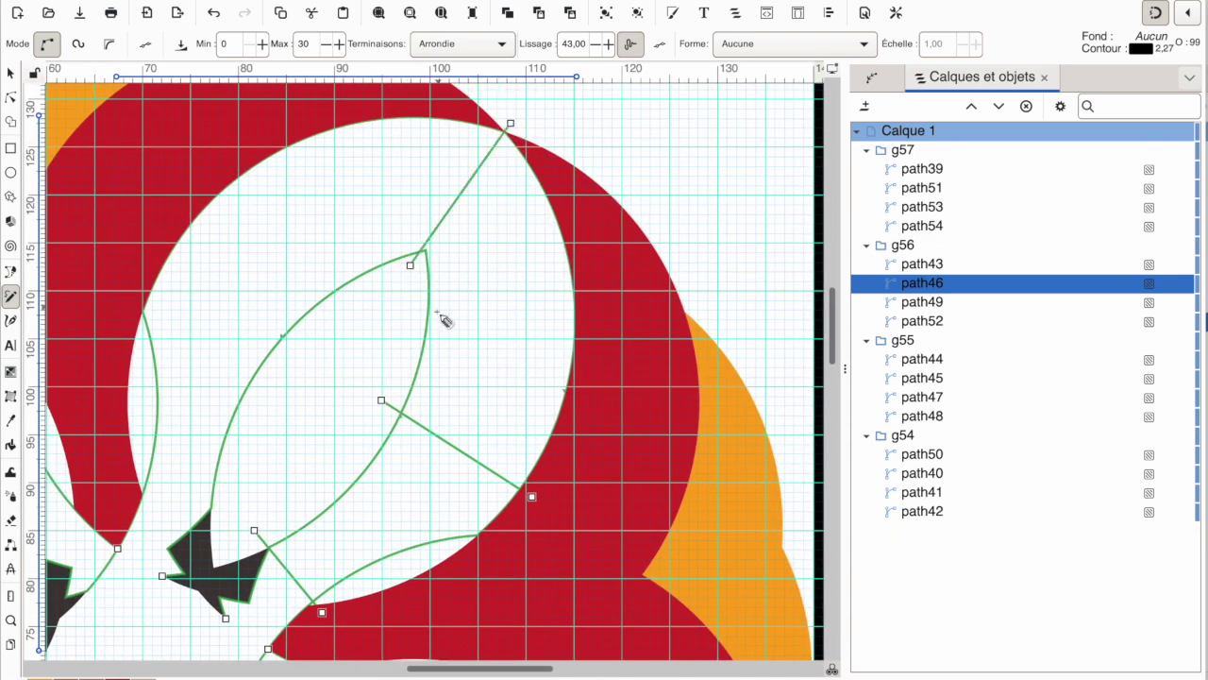
{"action": "left_click_drag", "start_coordinate": [404, 326], "coordinate": [606, 314]}
{"action": "left_click_drag", "start_coordinate": [306, 335], "coordinate": [167, 221]}
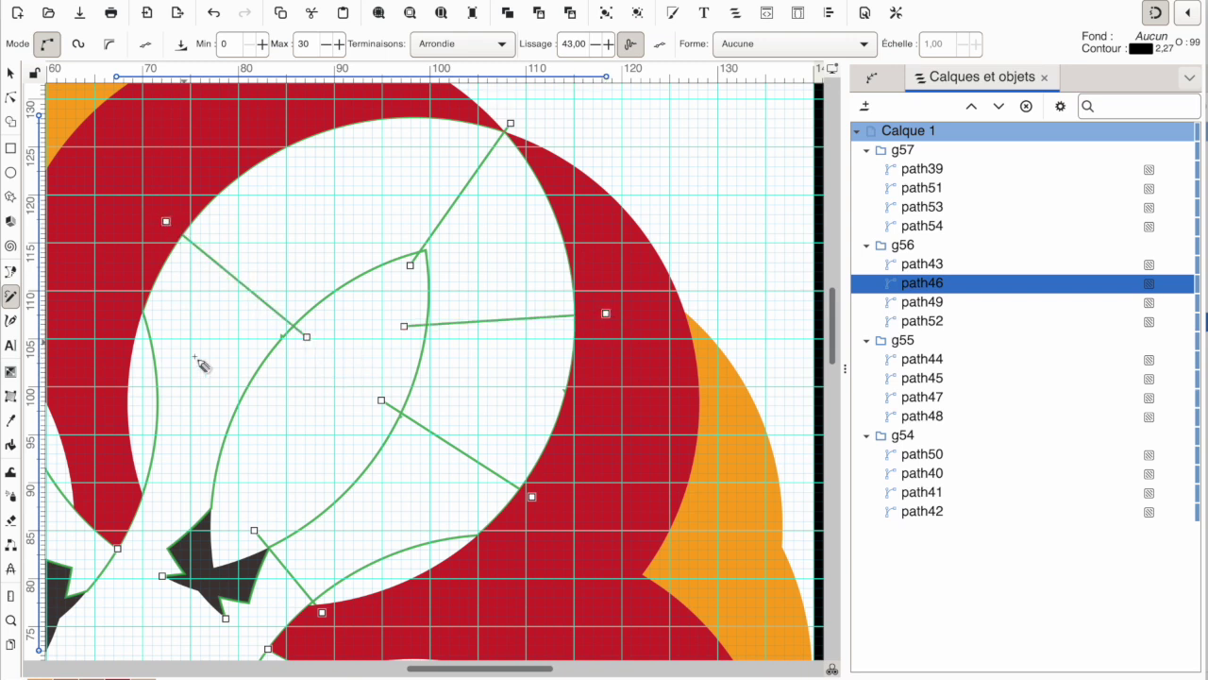
{"action": "left_click_drag", "start_coordinate": [227, 498], "coordinate": [135, 489]}
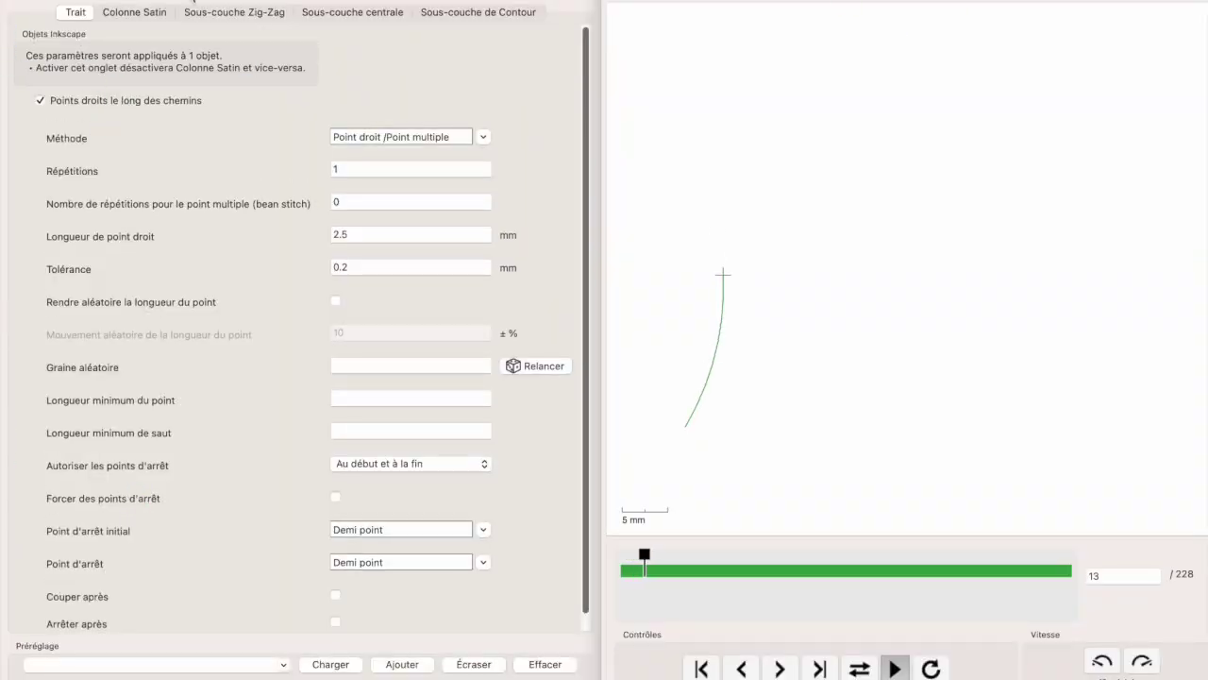
Enable the custom satin column for the petal in the Ink/Stitch parameters and show the needle points in the stitch simulation
{"action": "left_click", "coordinate": [134, 11]}
{"action": "left_click", "coordinate": [41, 113]}
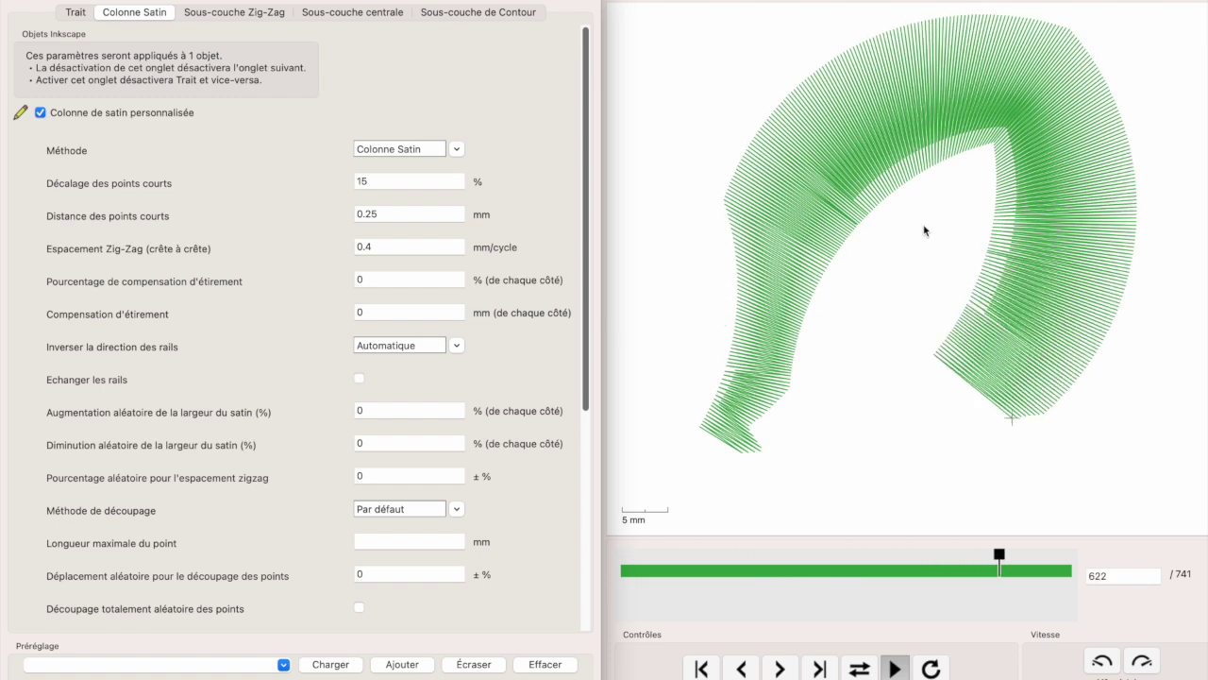
{"action": "left_click", "coordinate": [800, 493]}
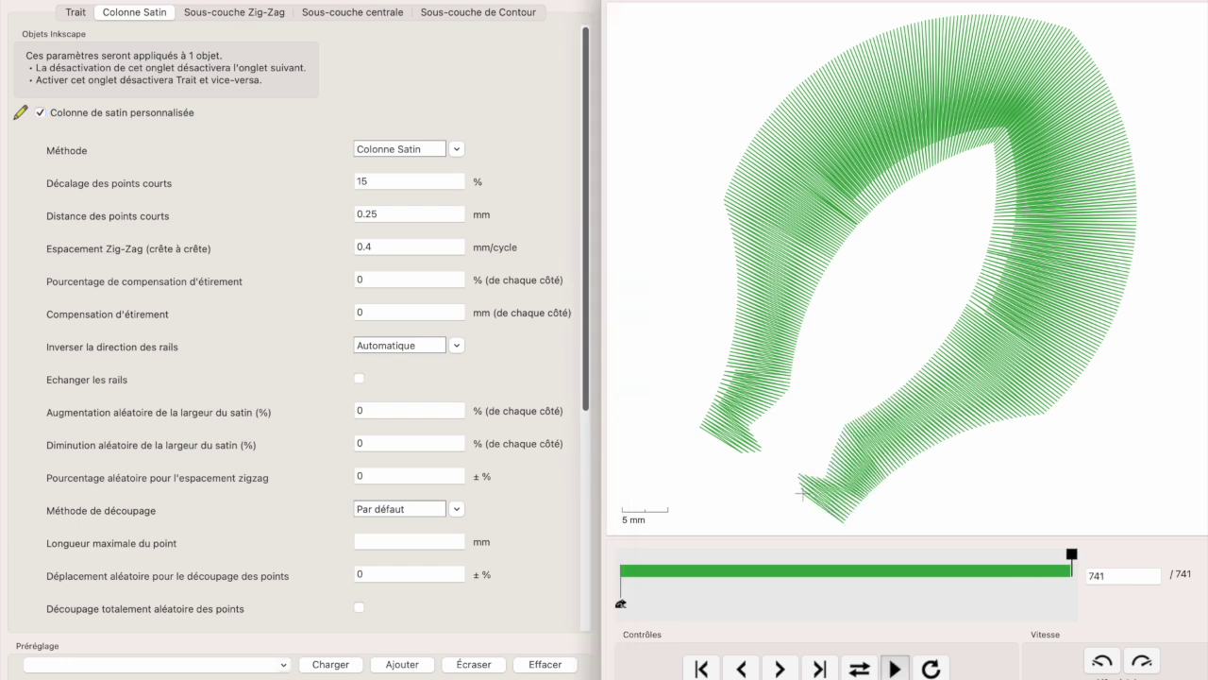
{"action": "key", "text": "n"}
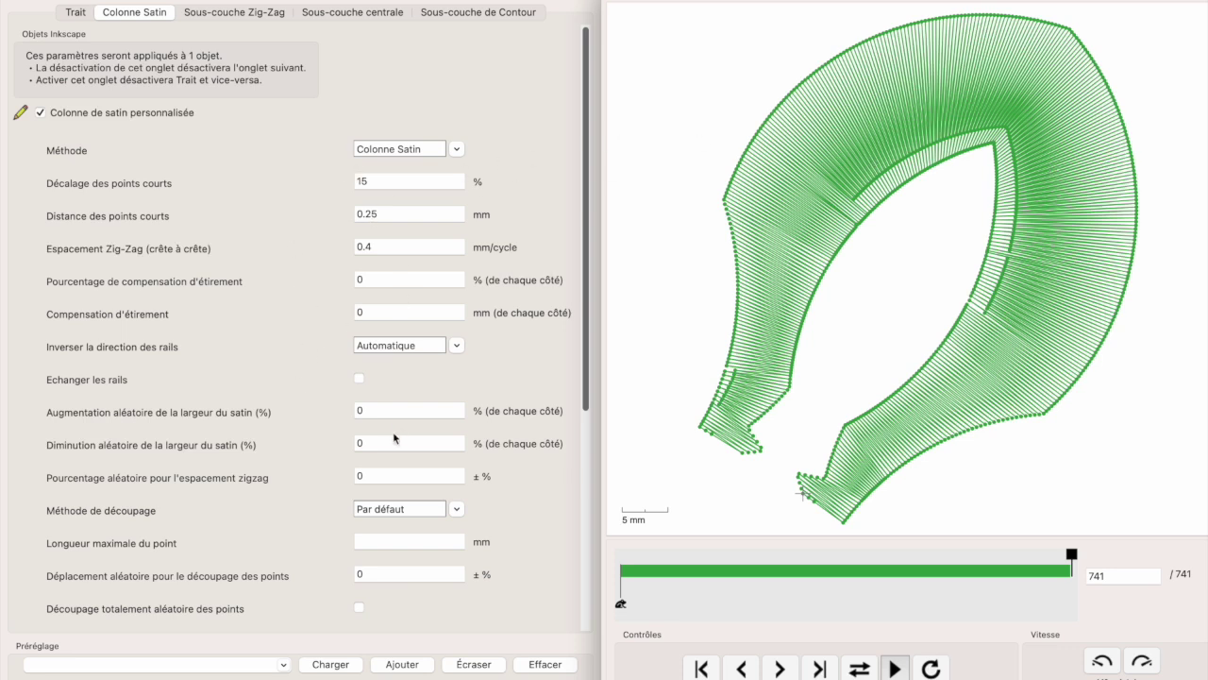
Set the satin column's maximum stitch length to 6 mm and enable fully random stitch splitting
{"action": "left_click", "coordinate": [416, 544]}
{"action": "type", "text": "6"}
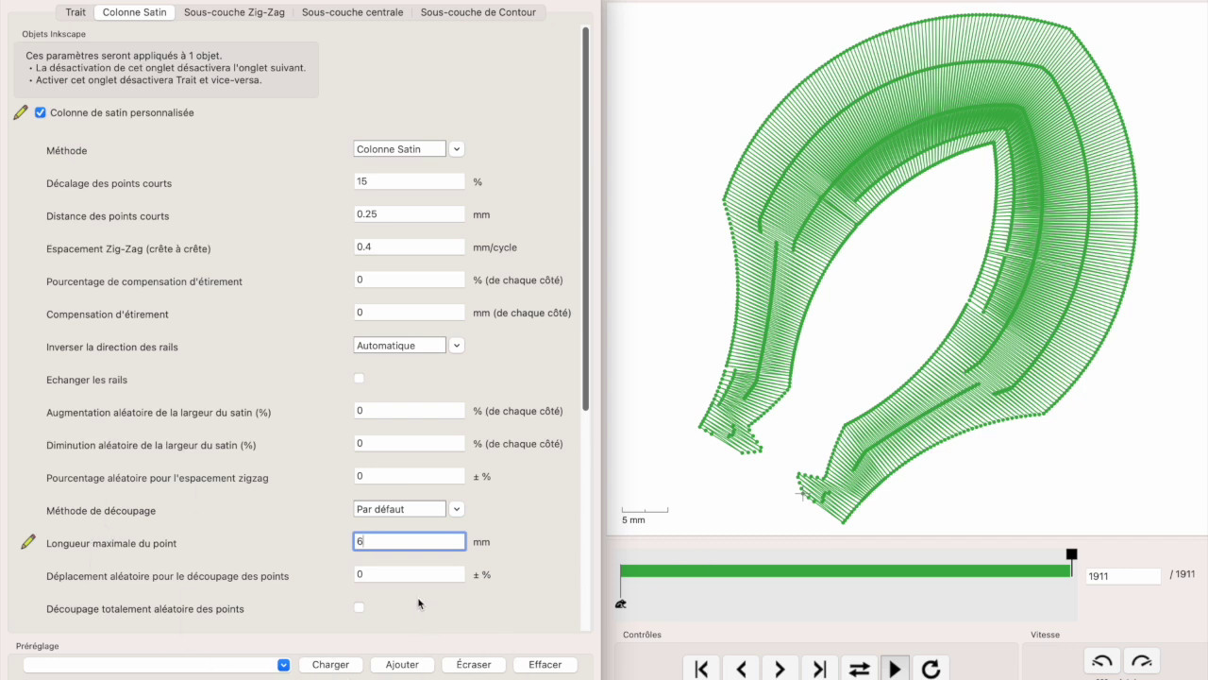
{"action": "left_click", "coordinate": [358, 608]}
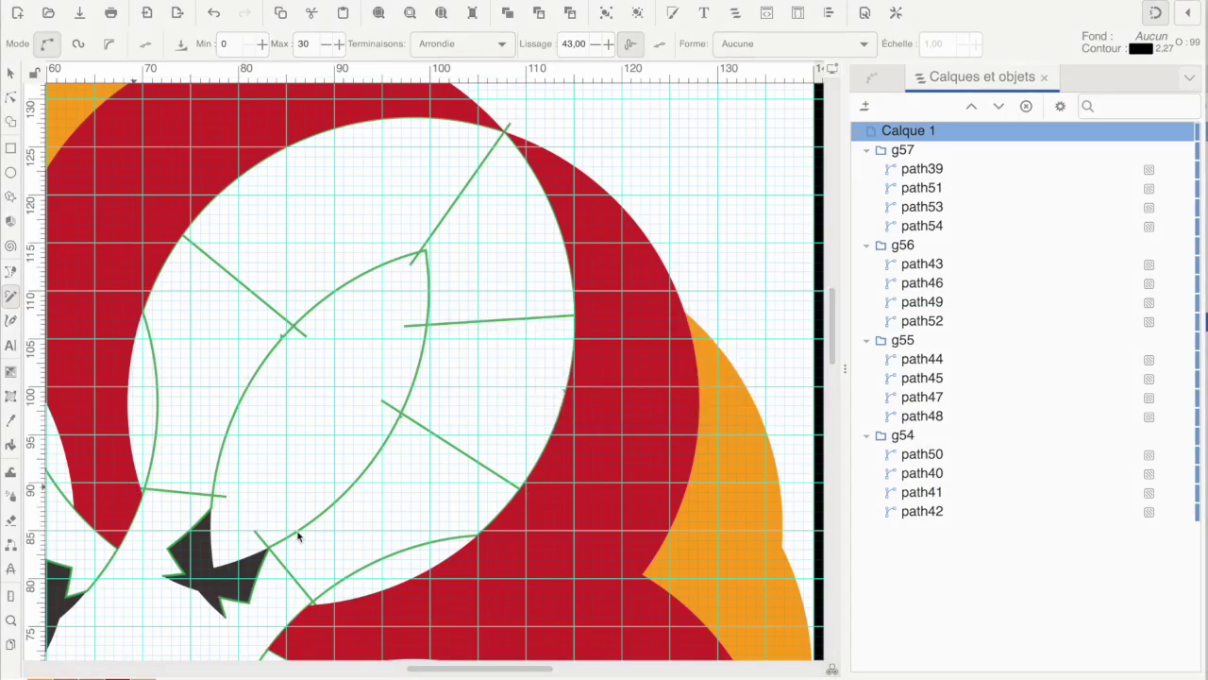
Open the lower-right petal (path43) by deleting the extra node and the segment between its upper red tip and the dark piece
{"action": "left_click", "coordinate": [366, 542]}
{"action": "scroll", "coordinate": [223, 438], "scroll_direction": "down", "scroll_amount": 4}
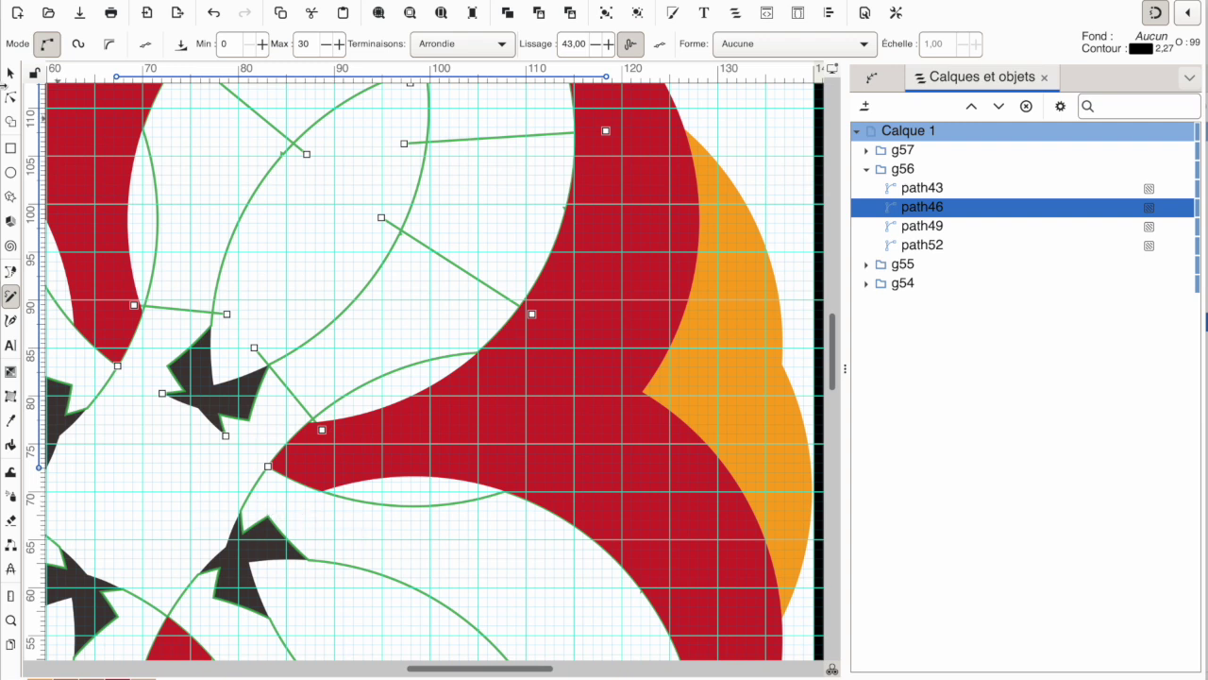
{"action": "left_click", "coordinate": [10, 97]}
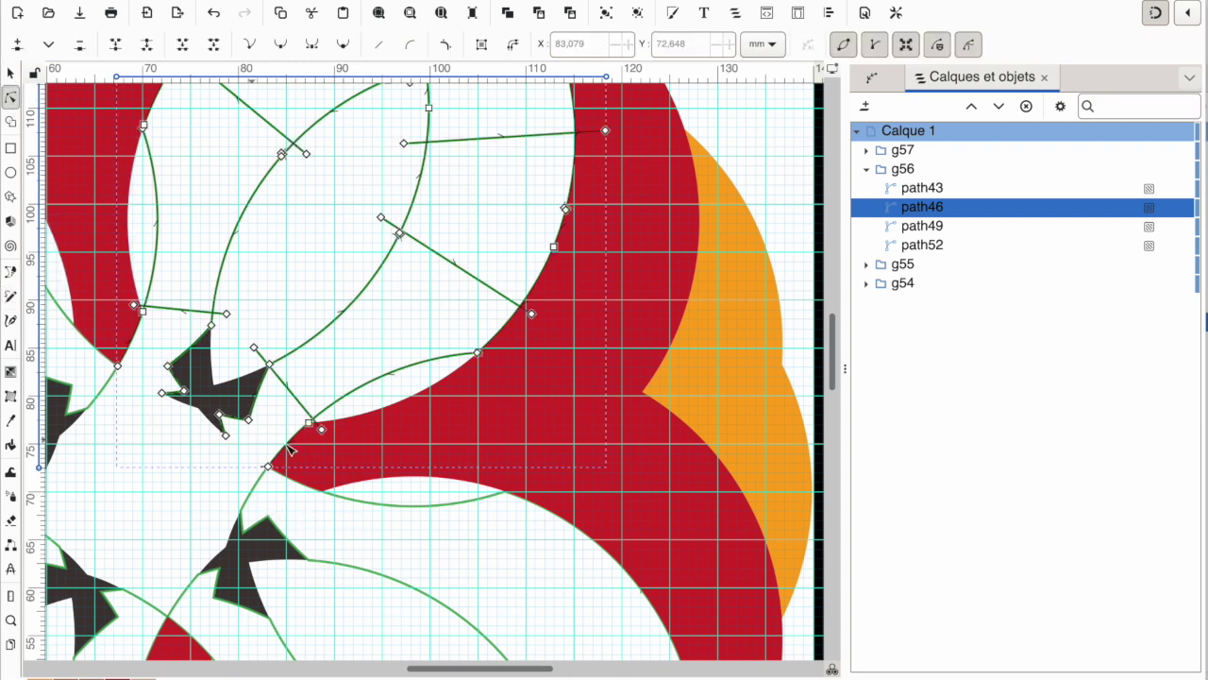
{"action": "left_click", "coordinate": [281, 536]}
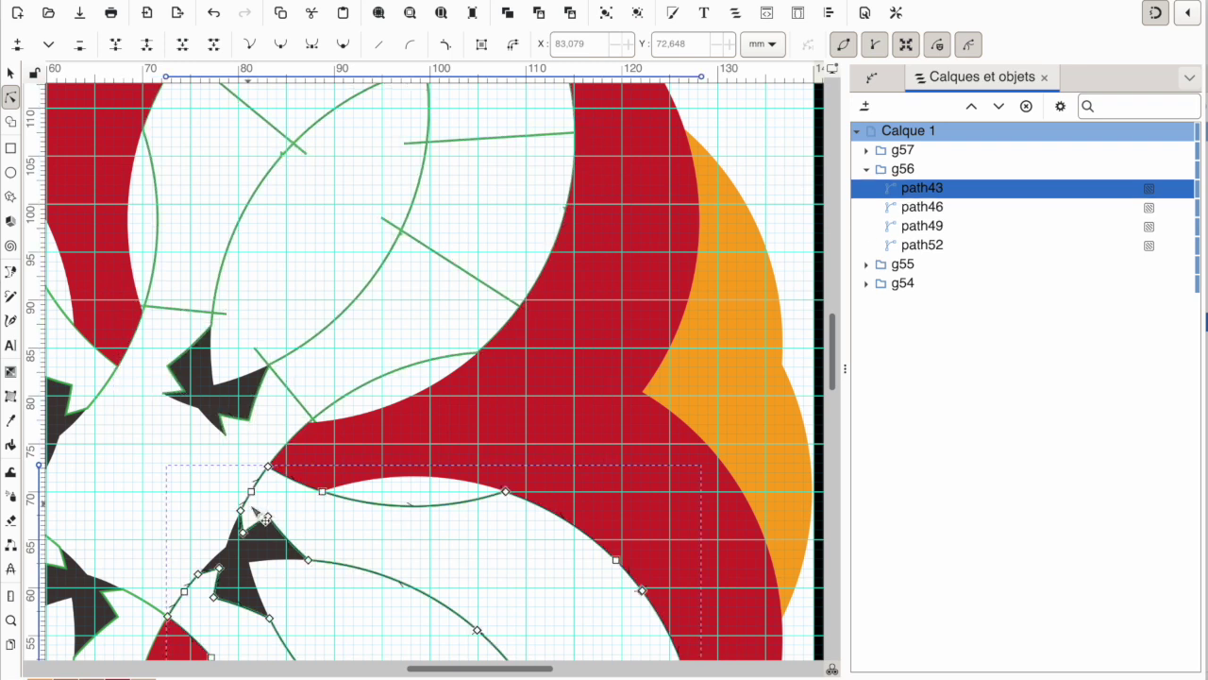
{"action": "left_click", "coordinate": [252, 492]}
{"action": "key", "text": "Delete"}
{"action": "left_click_drag", "start_coordinate": [291, 518], "coordinate": [233, 459]}
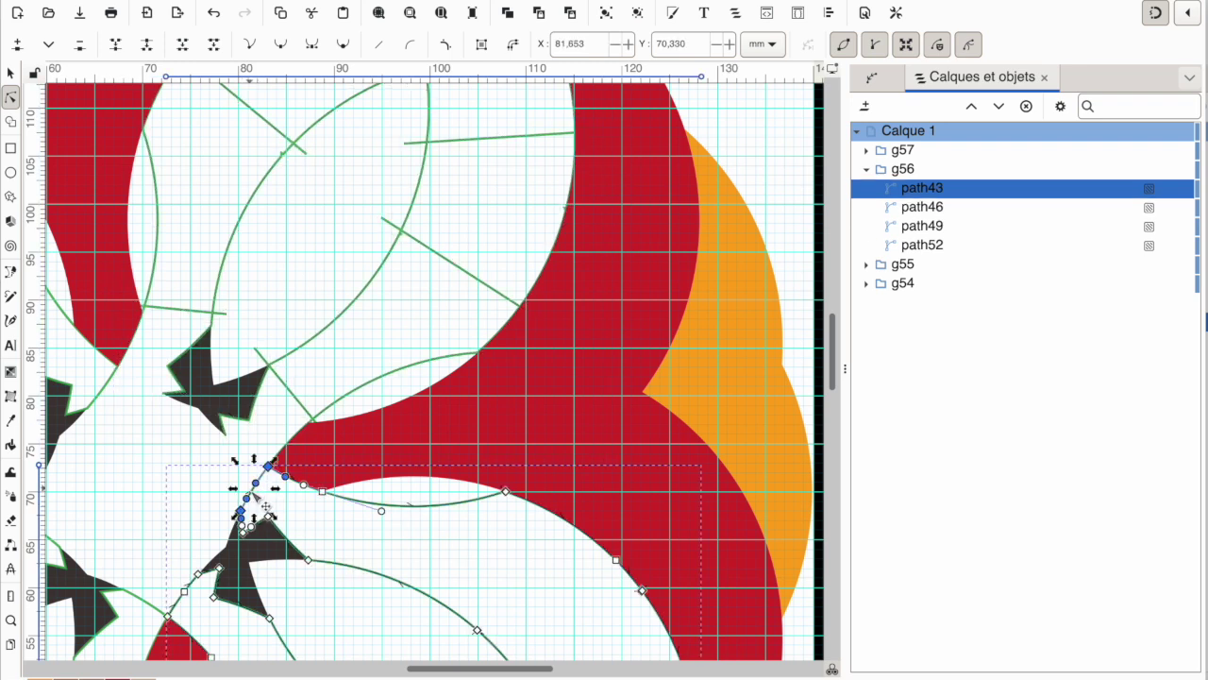
{"action": "left_click", "coordinate": [214, 44]}
Delete the extra node and the segment of path43 between the dark piece and the lower red tip
{"action": "left_click", "coordinate": [186, 592]}
{"action": "key", "text": "Delete"}
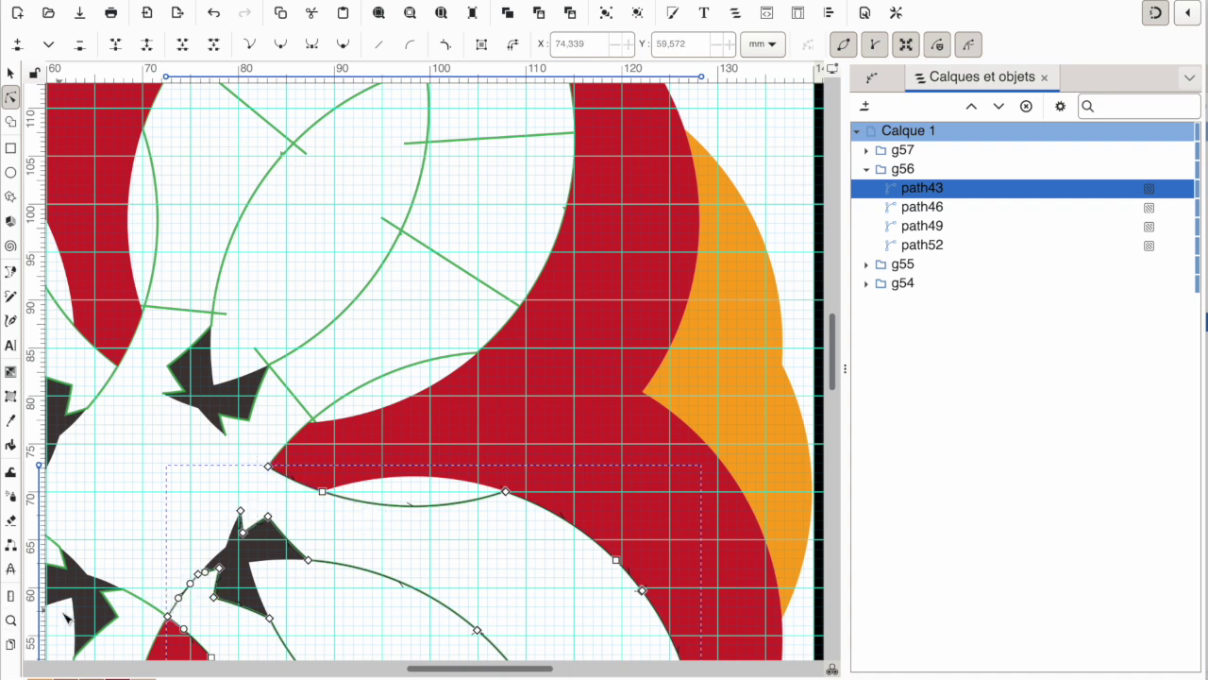
{"action": "left_click", "coordinate": [186, 602]}
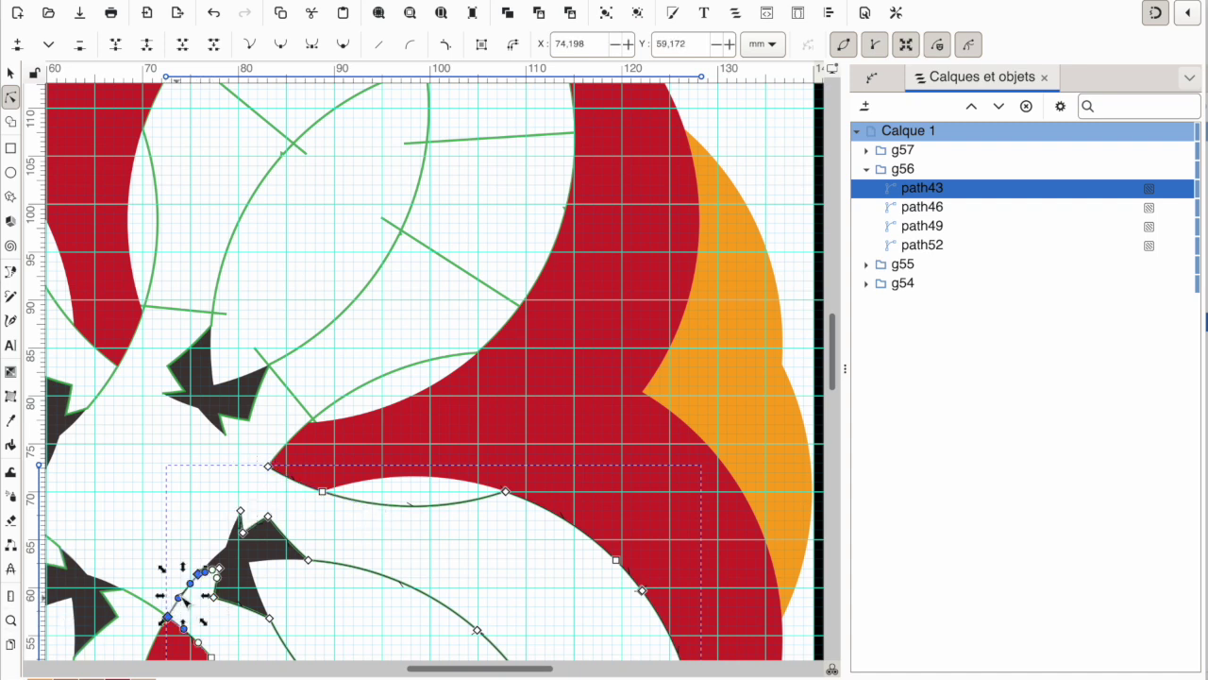
{"action": "left_click", "coordinate": [214, 45]}
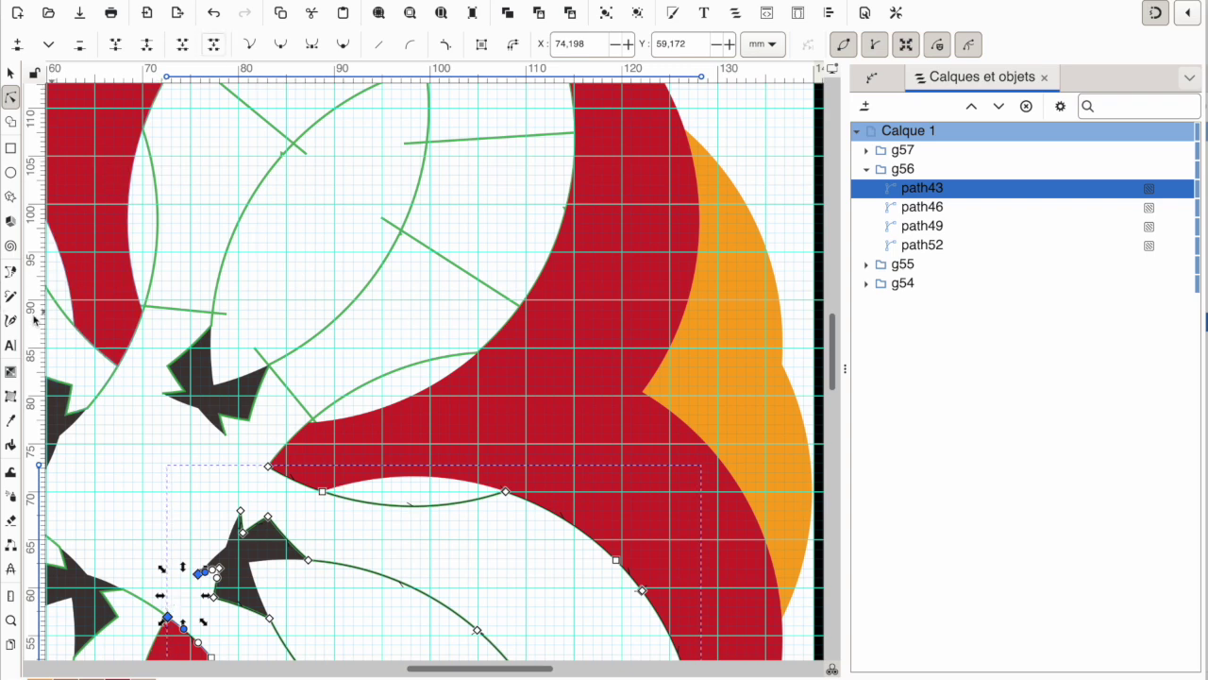
Draw a straight rung on path43 from the dark piece across to the edge of the lower red tip
{"action": "left_click", "coordinate": [10, 272]}
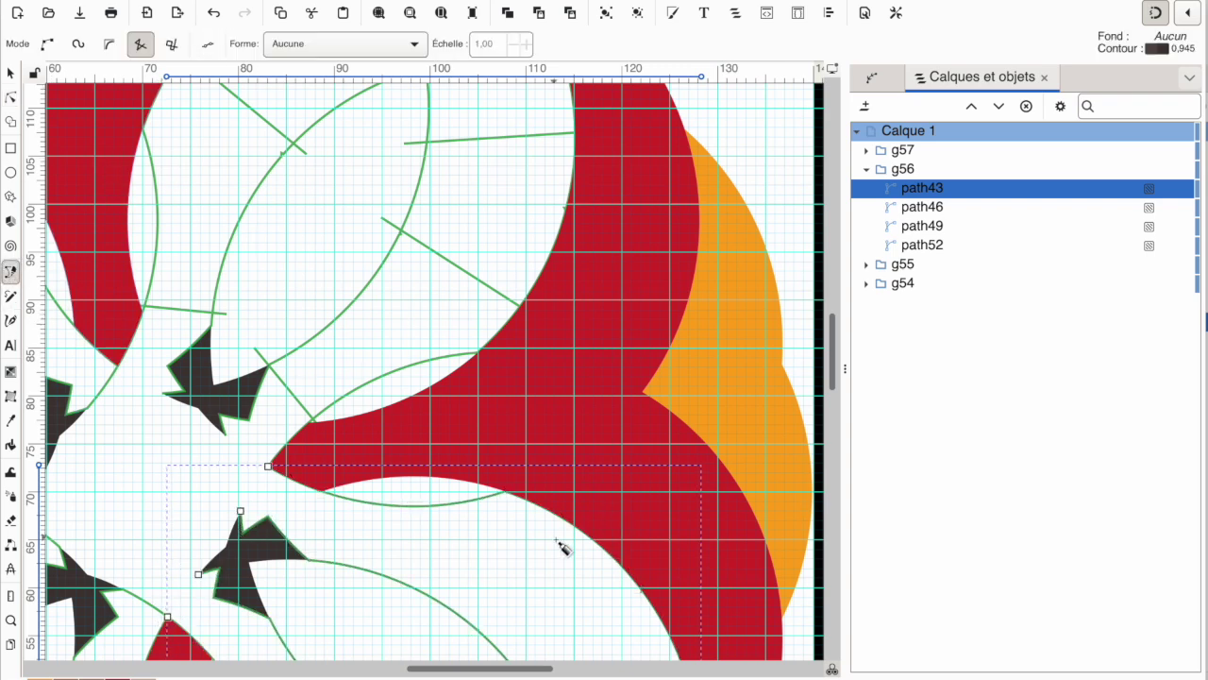
{"action": "scroll", "coordinate": [562, 551], "scroll_direction": "right", "scroll_amount": 8}
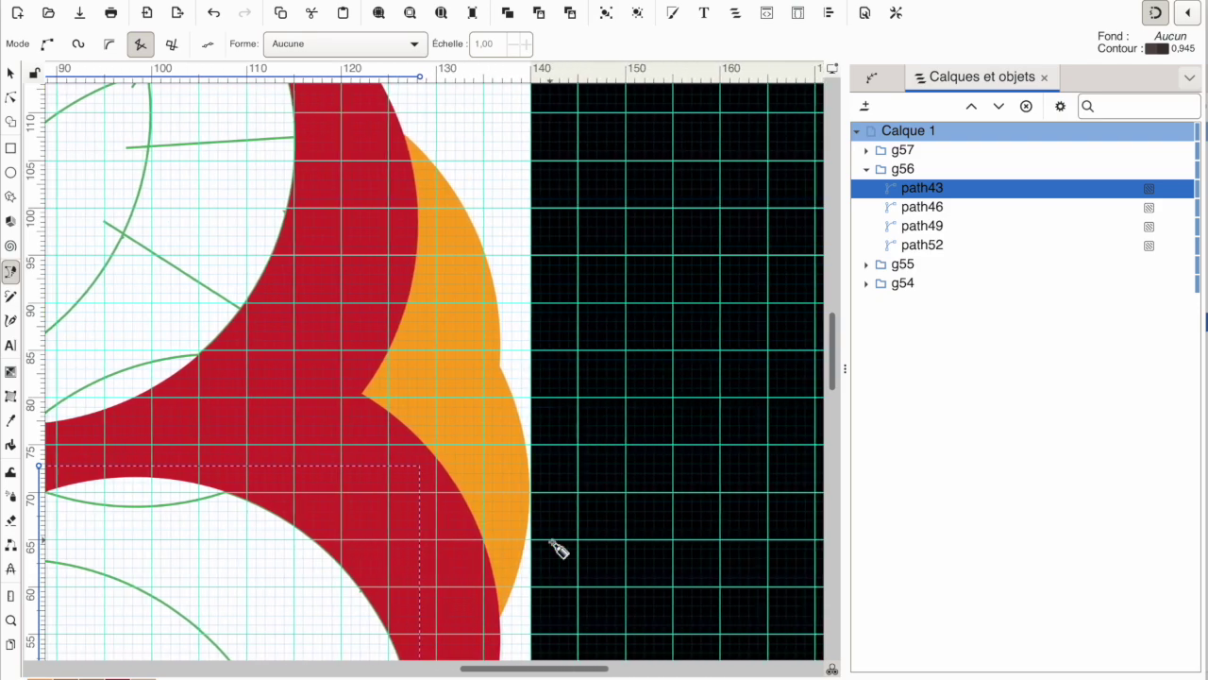
{"action": "scroll", "coordinate": [560, 549], "scroll_direction": "down", "scroll_amount": 6}
{"action": "scroll", "coordinate": [559, 549], "scroll_direction": "left", "scroll_amount": 5}
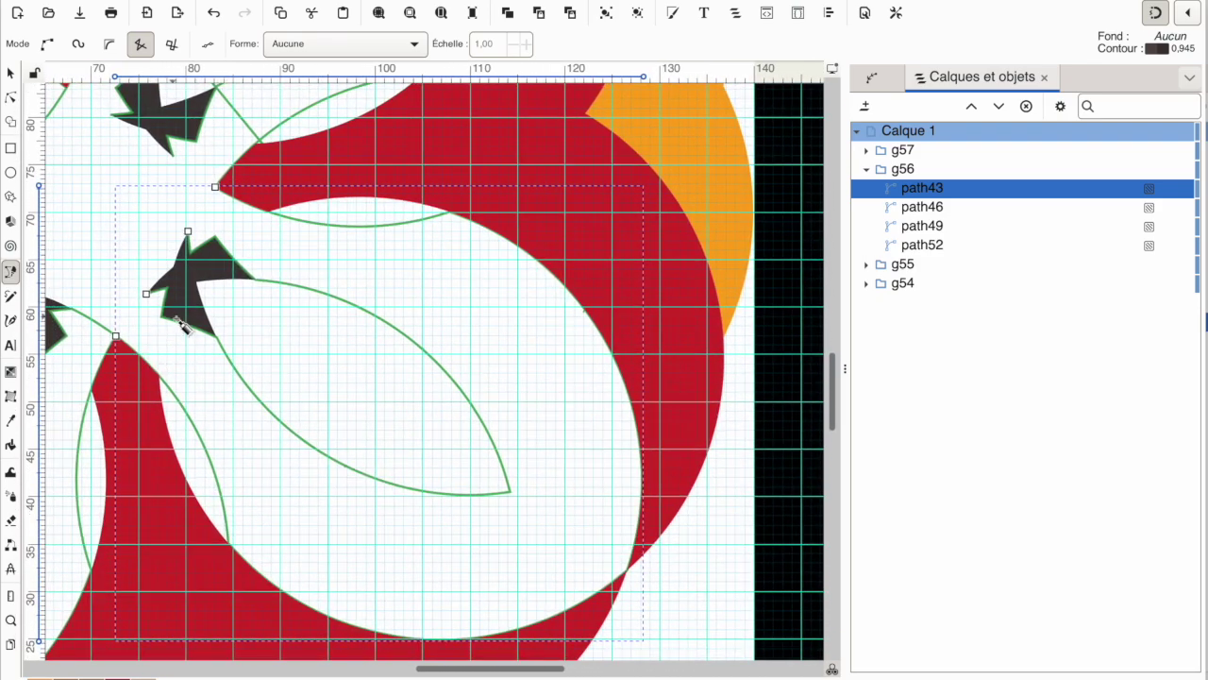
{"action": "left_click", "coordinate": [179, 310]}
{"action": "left_click", "coordinate": [133, 367]}
{"action": "key", "text": "Return"}
Draw three straight rungs on path43 with the Pencil tool, crossing the inner leaf curve and outer circle at the lower left, bottom and leaf tip
{"action": "left_click", "coordinate": [10, 298]}
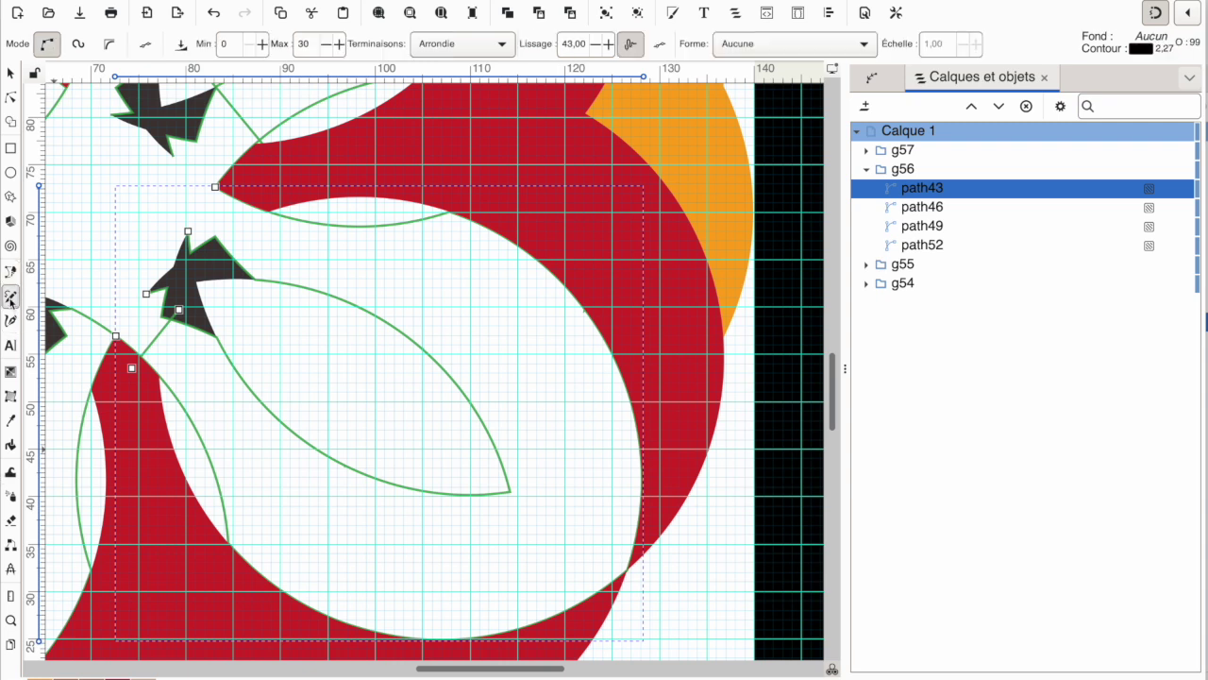
{"action": "left_click", "coordinate": [354, 451]}
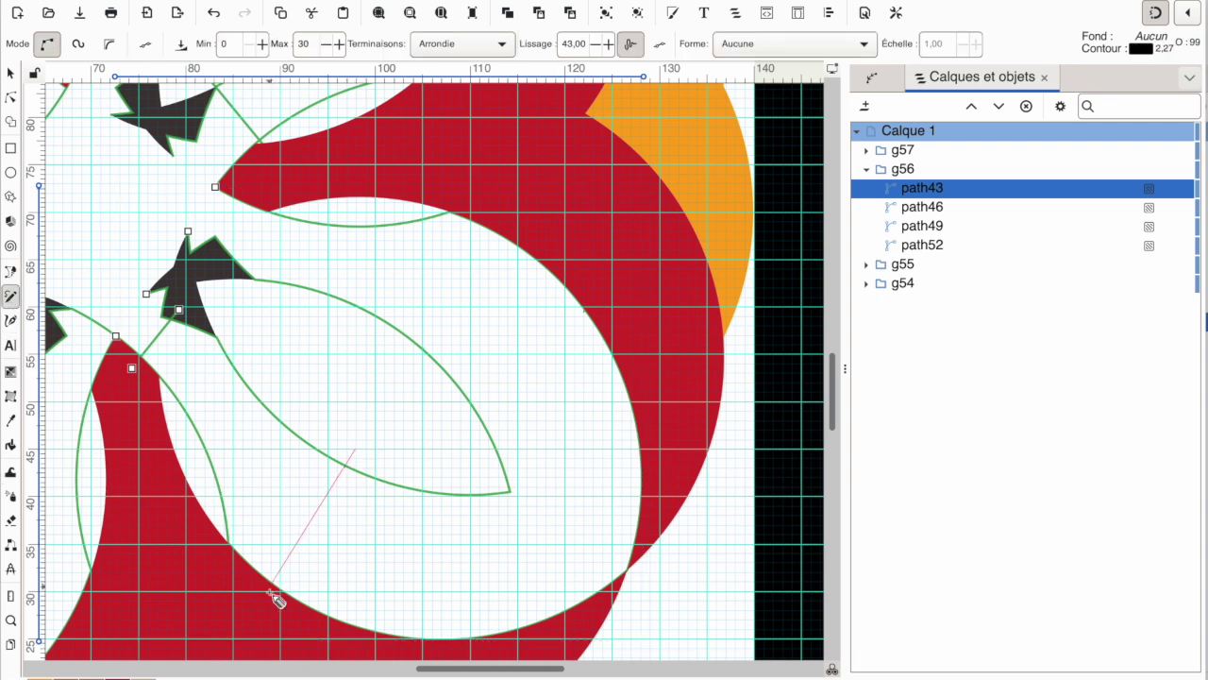
{"action": "left_click", "coordinate": [273, 585]}
{"action": "left_click", "coordinate": [425, 472]}
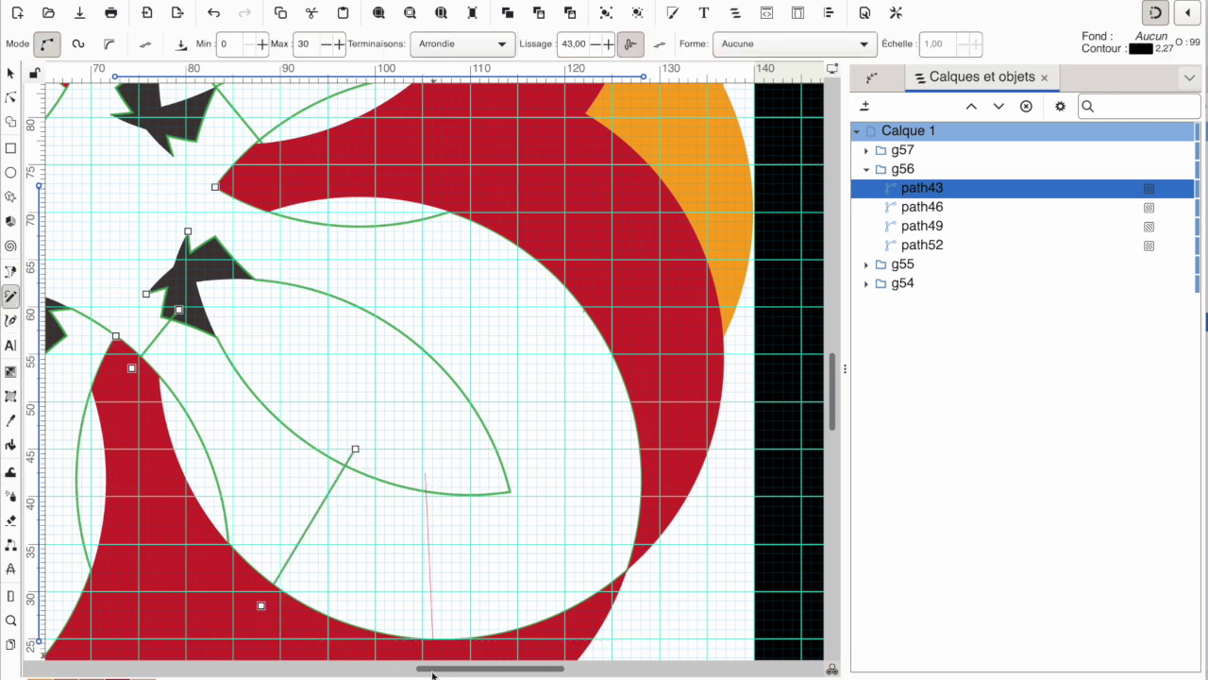
{"action": "left_click", "coordinate": [429, 654]}
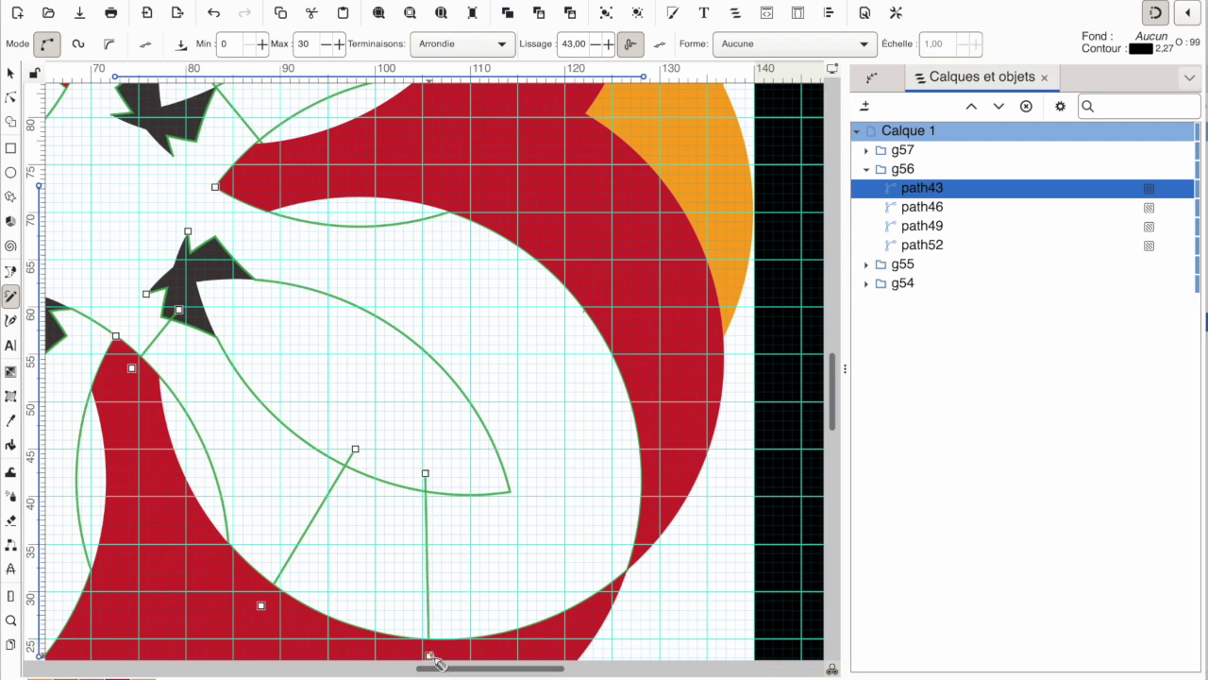
{"action": "left_click", "coordinate": [498, 489]}
{"action": "left_click", "coordinate": [645, 577]}
Draw three more rungs on path43: two across its right and upper-right side and one from the dark piece to the upper red tip
{"action": "left_click", "coordinate": [472, 433]}
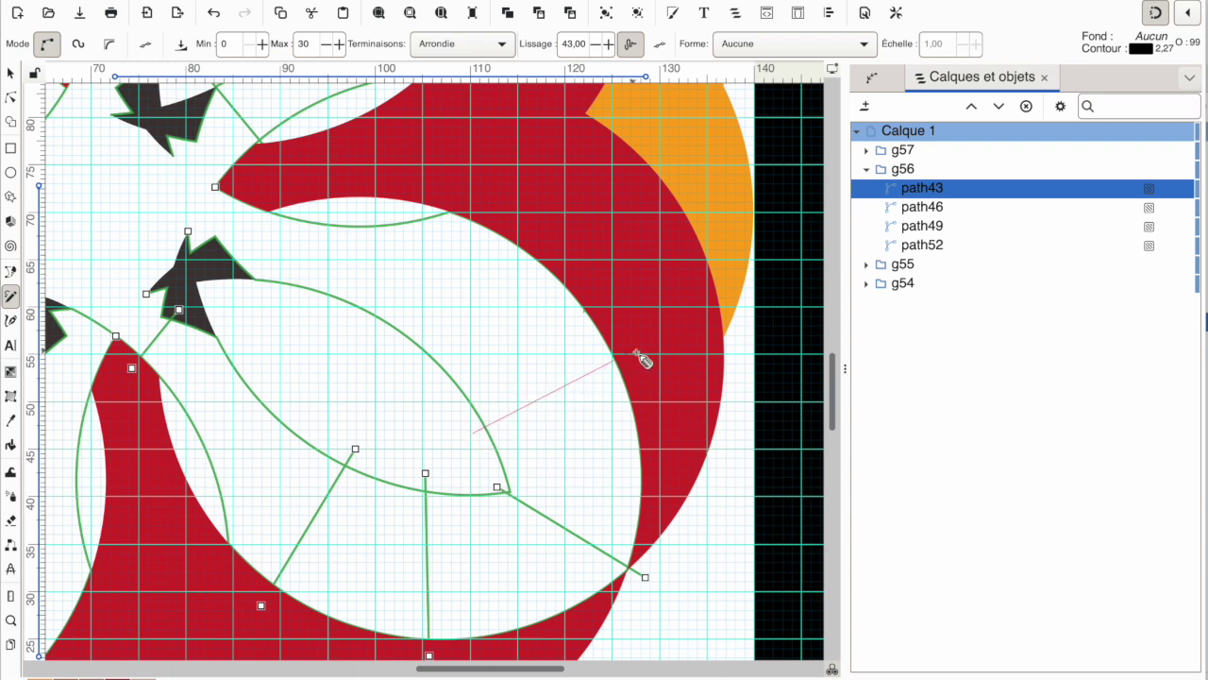
{"action": "left_click", "coordinate": [637, 349]}
{"action": "left_click", "coordinate": [414, 351]}
{"action": "left_click", "coordinate": [507, 225]}
{"action": "left_click", "coordinate": [216, 259]}
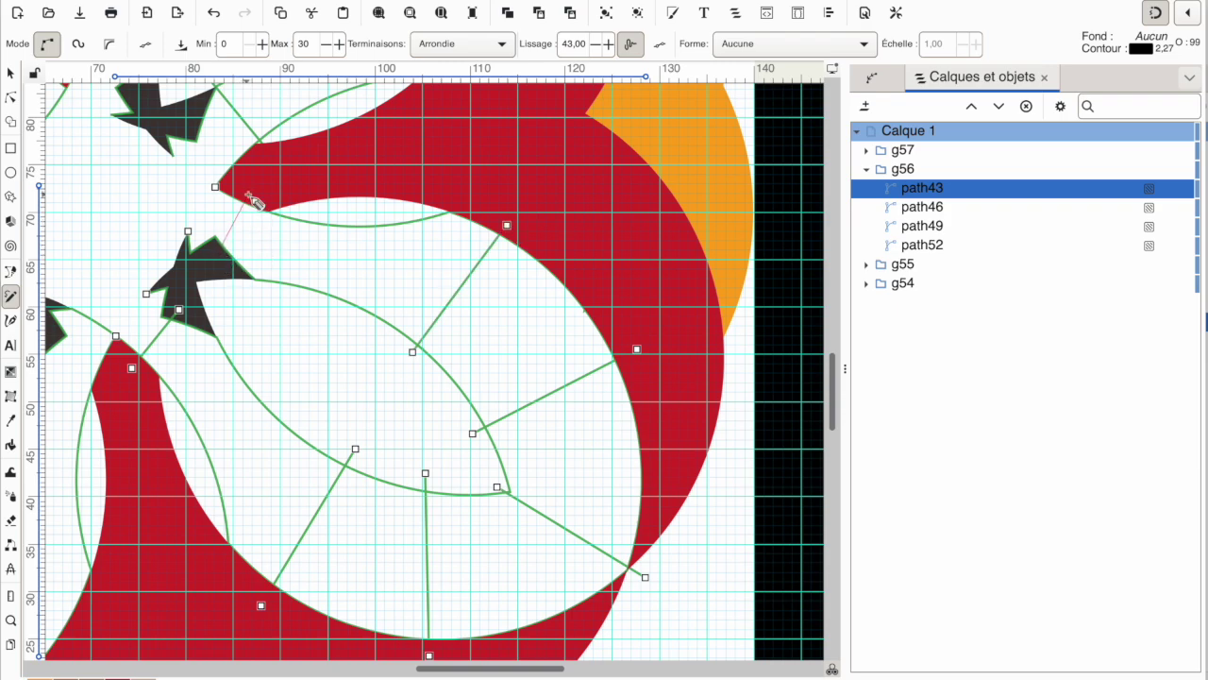
Duplicate the Ink/Stitch parameters of the finished upper-right petal (path46) onto the lower-right petal (path43)
{"action": "scroll", "coordinate": [83, 456], "scroll_direction": "left", "scroll_amount": 3}
{"action": "scroll", "coordinate": [83, 456], "scroll_direction": "down", "scroll_amount": 1}
{"action": "scroll", "coordinate": [83, 456], "scroll_direction": "left", "scroll_amount": 4}
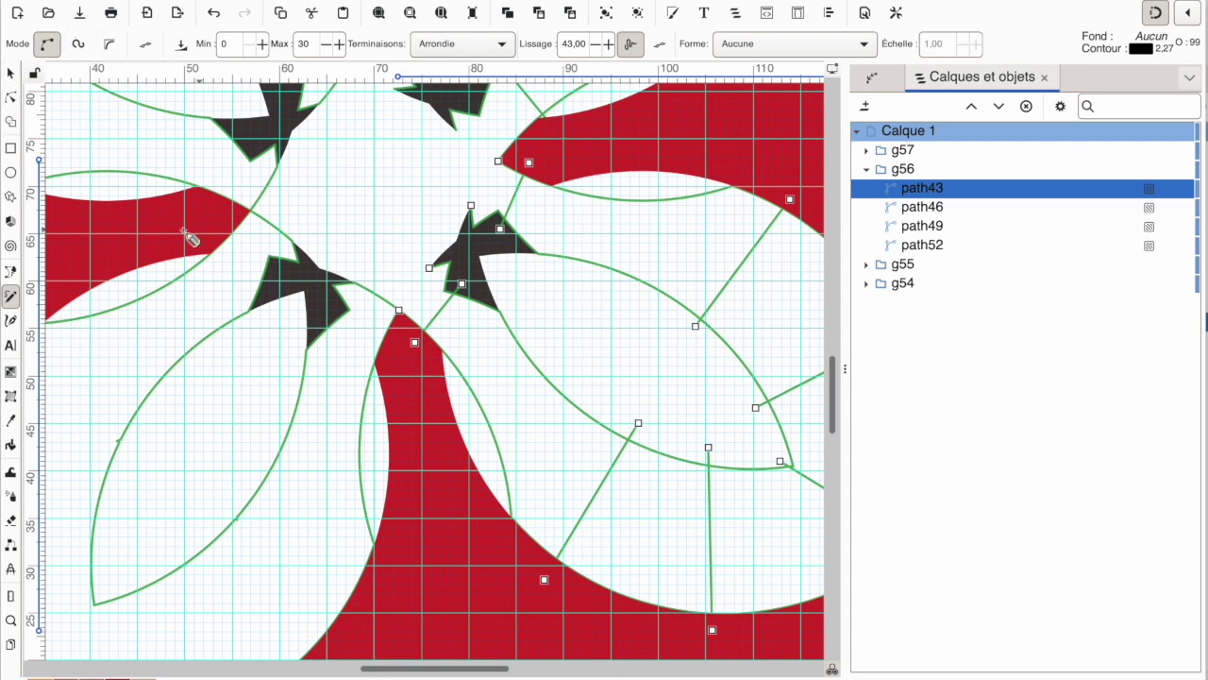
{"action": "left_click", "coordinate": [9, 76]}
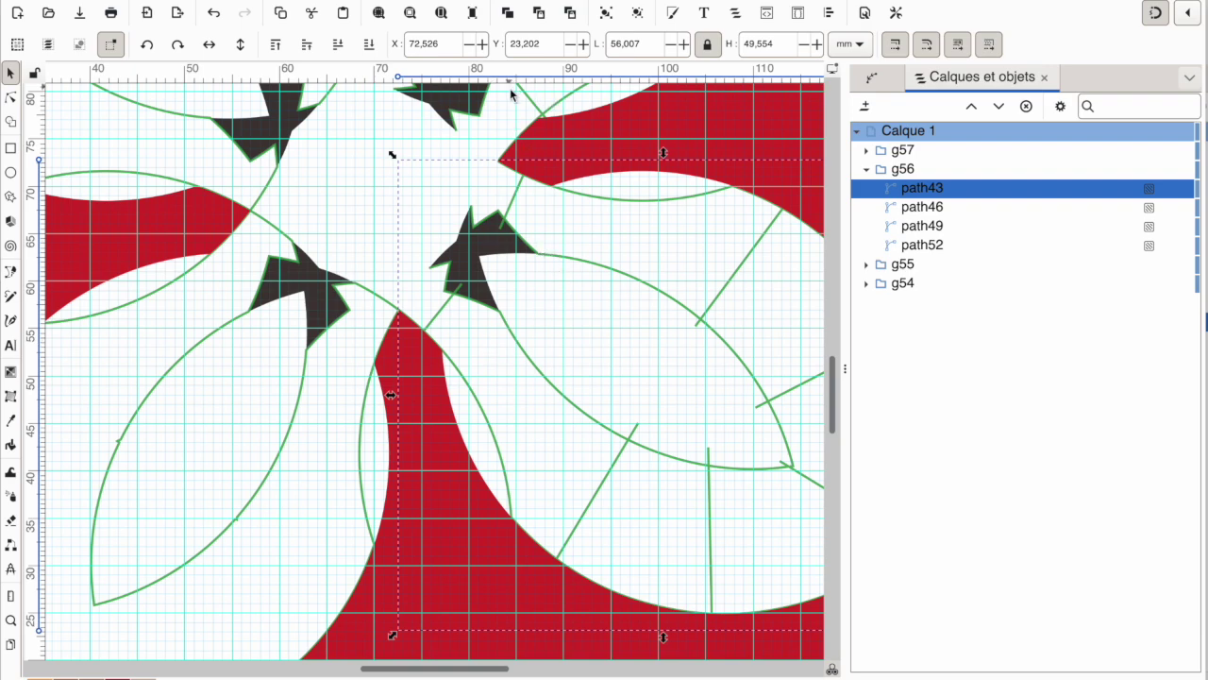
{"action": "scroll", "coordinate": [593, 222], "scroll_direction": "down", "scroll_amount": 3}
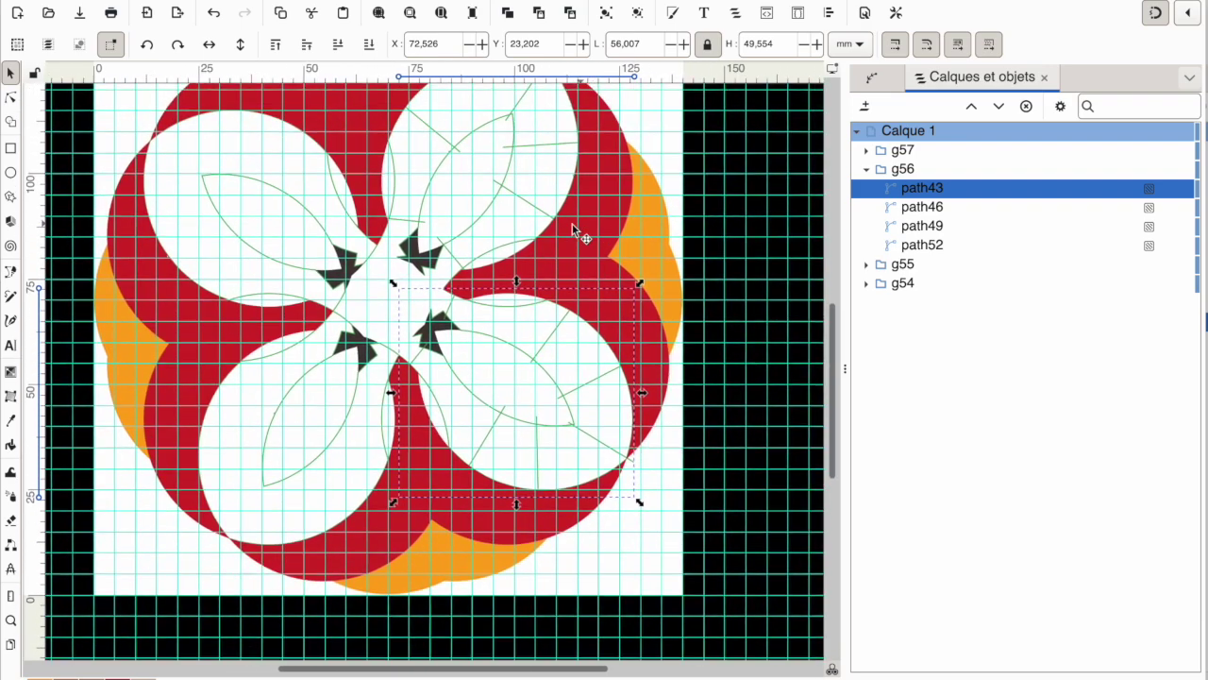
{"action": "left_click", "coordinate": [520, 161]}
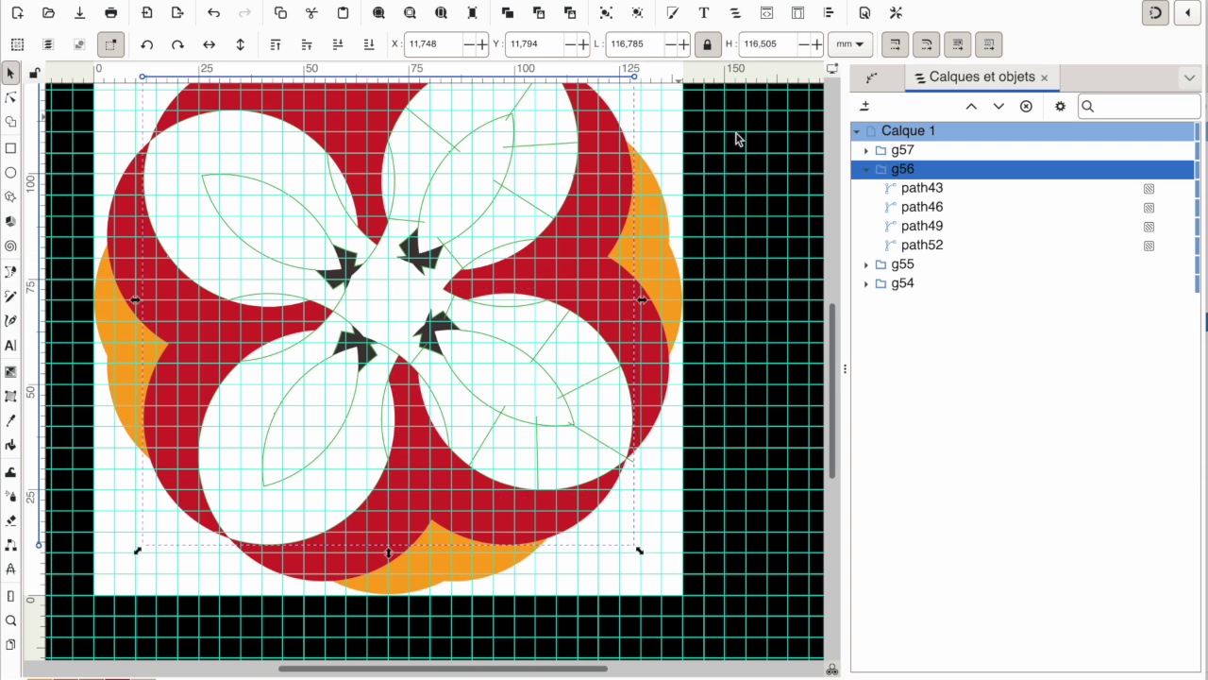
{"action": "left_click", "coordinate": [927, 247]}
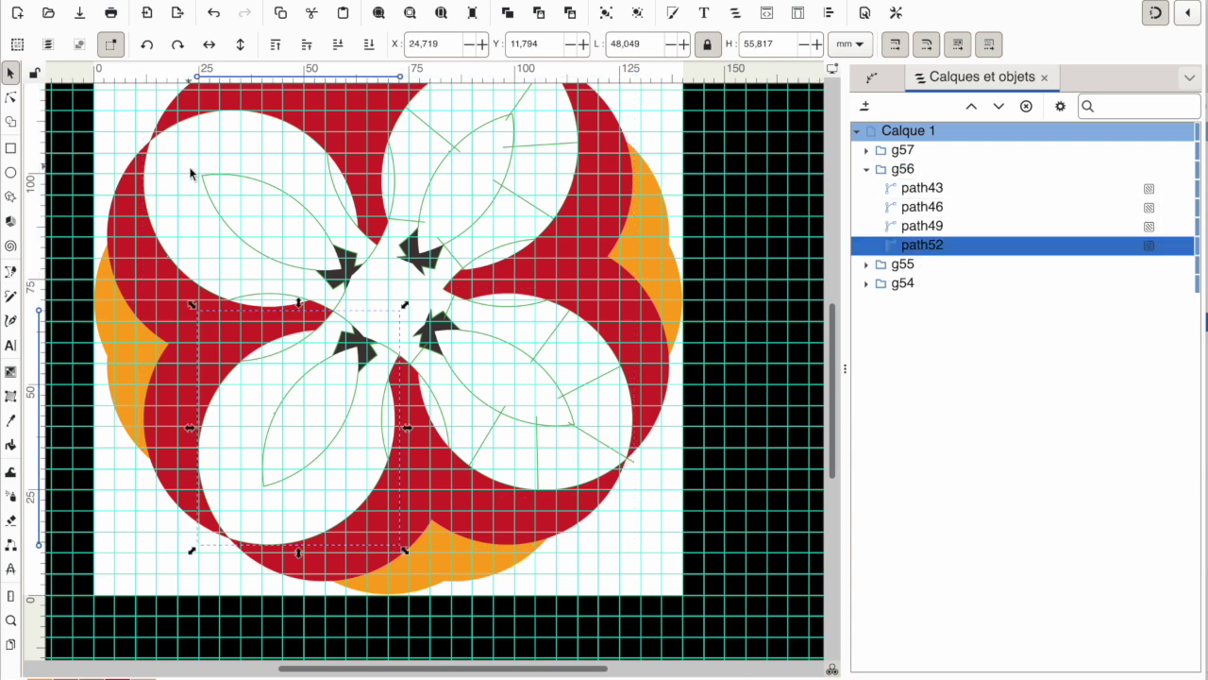
{"action": "left_click", "coordinate": [10, 97]}
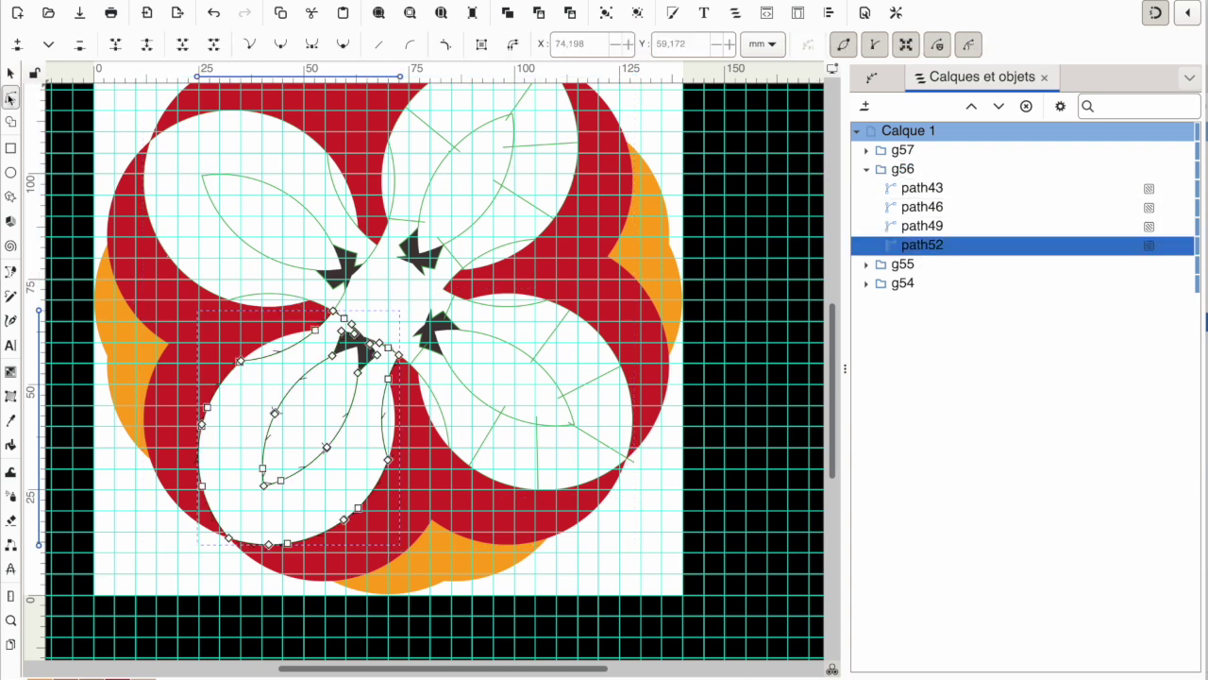
{"action": "left_click", "coordinate": [487, 212]}
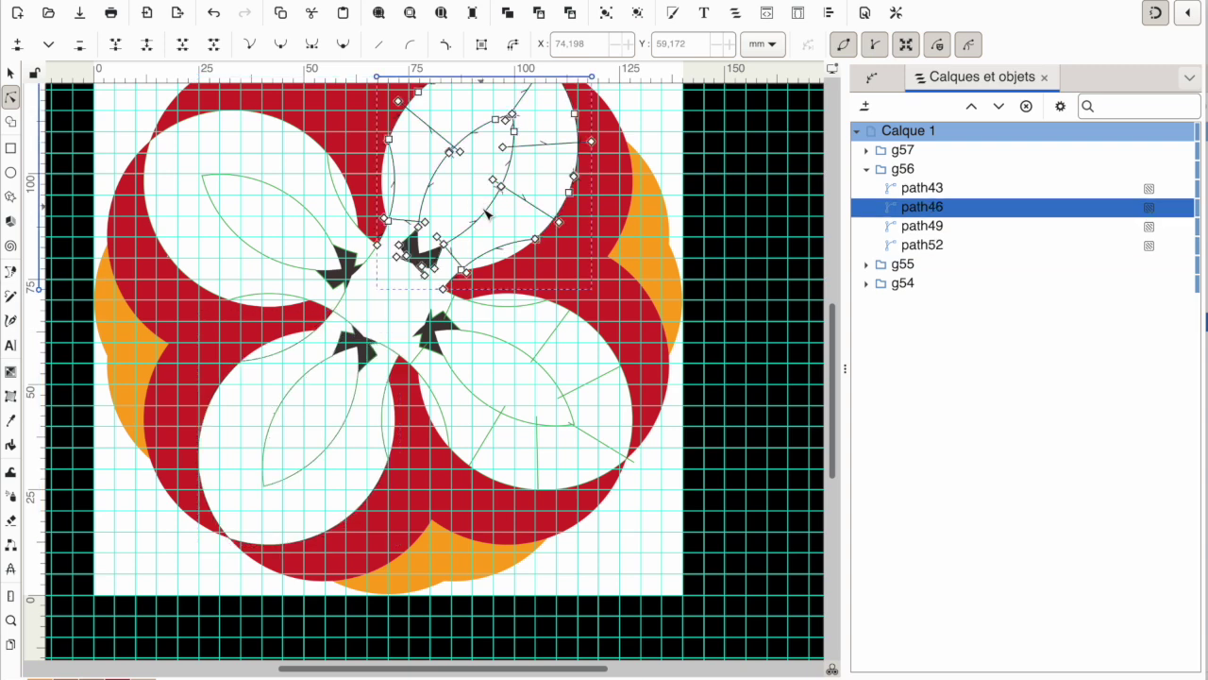
{"action": "left_click", "coordinate": [526, 353], "text": "shift"}
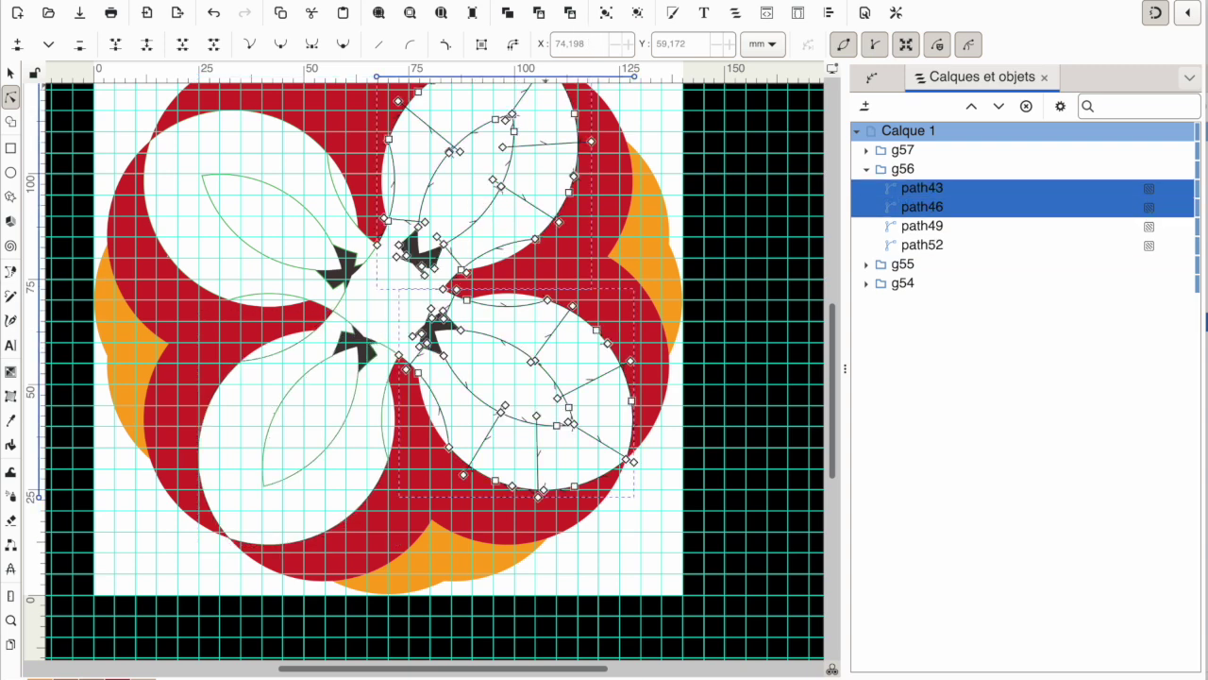
{"action": "left_click", "coordinate": [500, 0]}
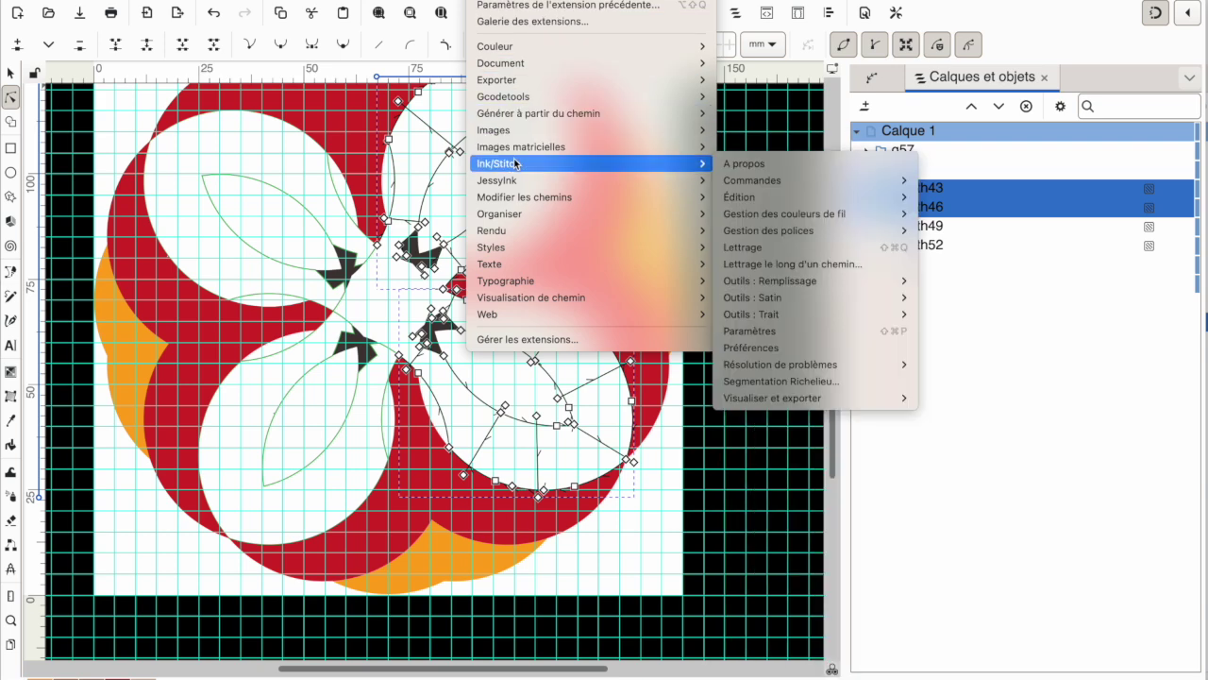
{"action": "mouse_move", "coordinate": [688, 162]}
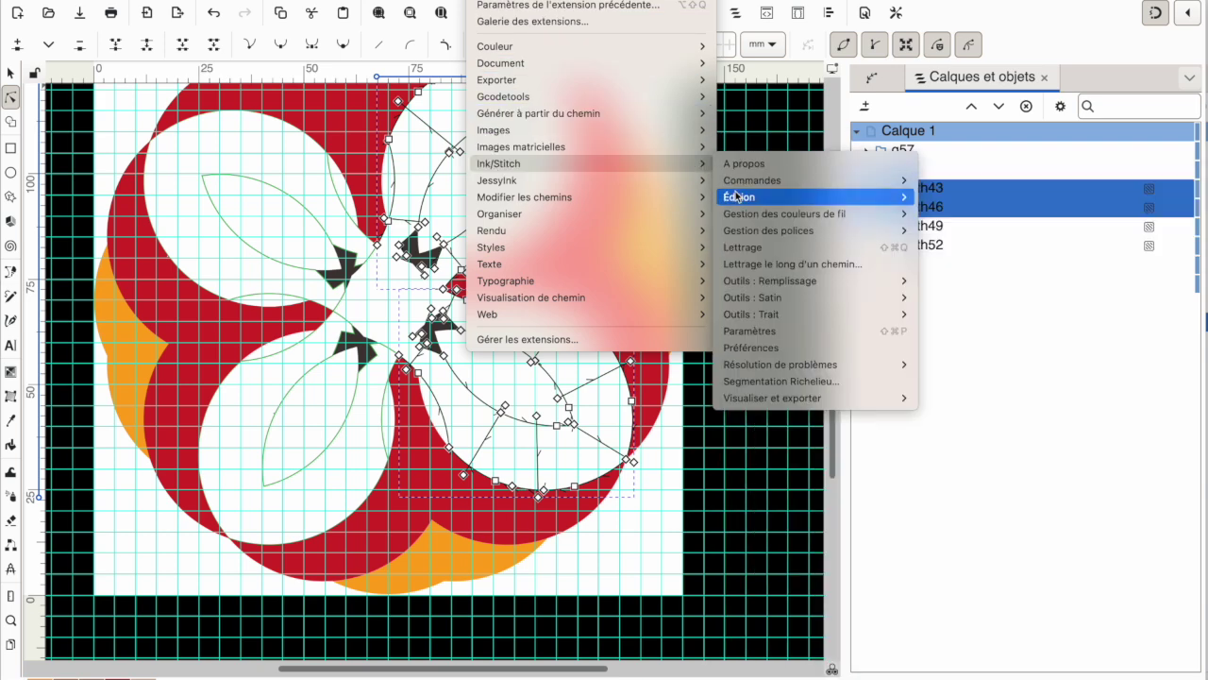
{"action": "mouse_move", "coordinate": [745, 186]}
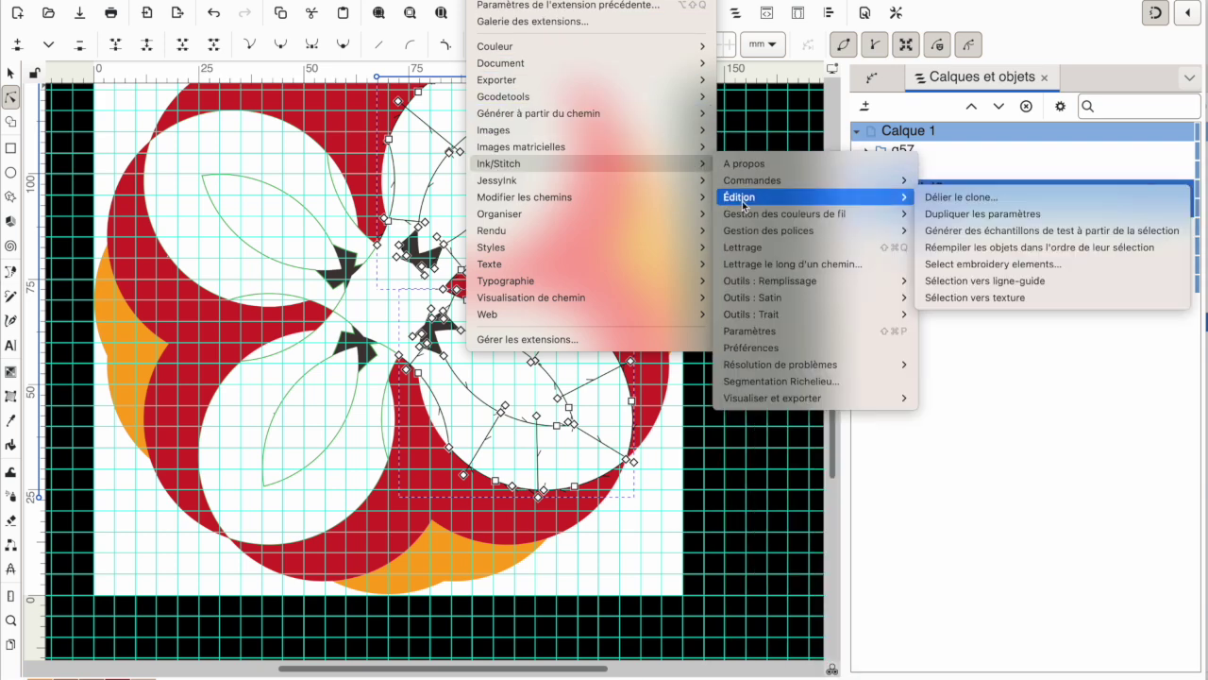
{"action": "left_click", "coordinate": [1018, 216]}
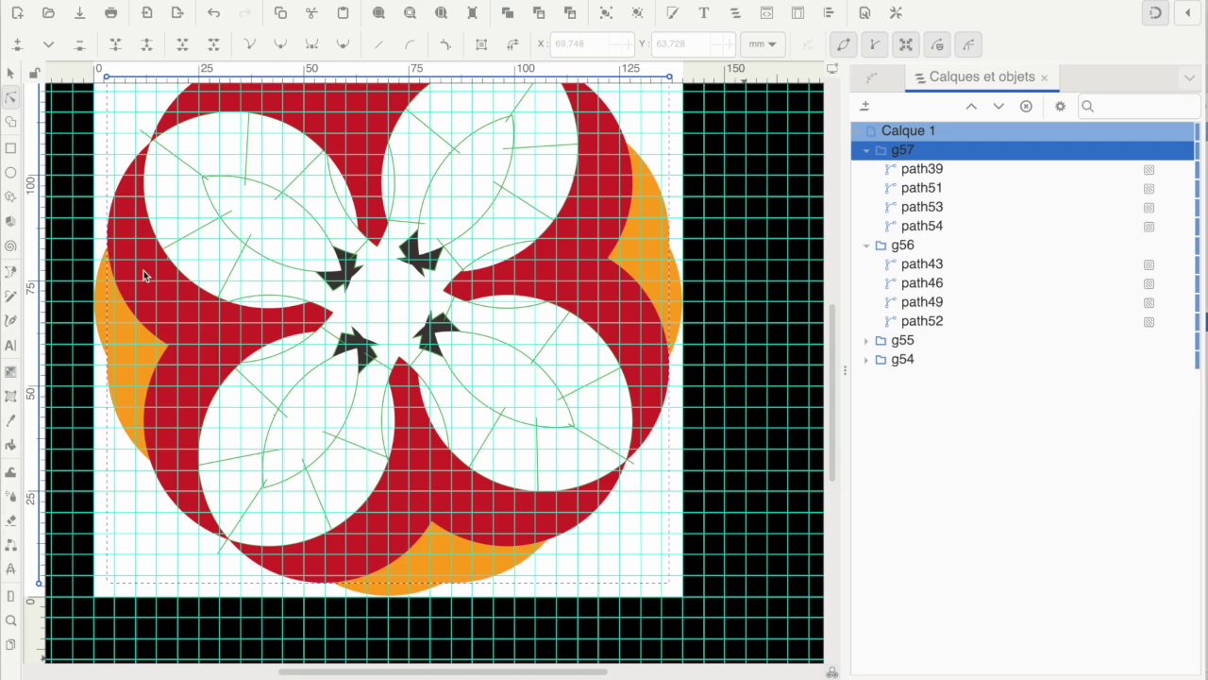
Open the Ink/Stitch parameters for the four red shapes of g57 (path39, path51, path53, path54) and disable their fill underlay
{"action": "left_click", "coordinate": [916, 171]}
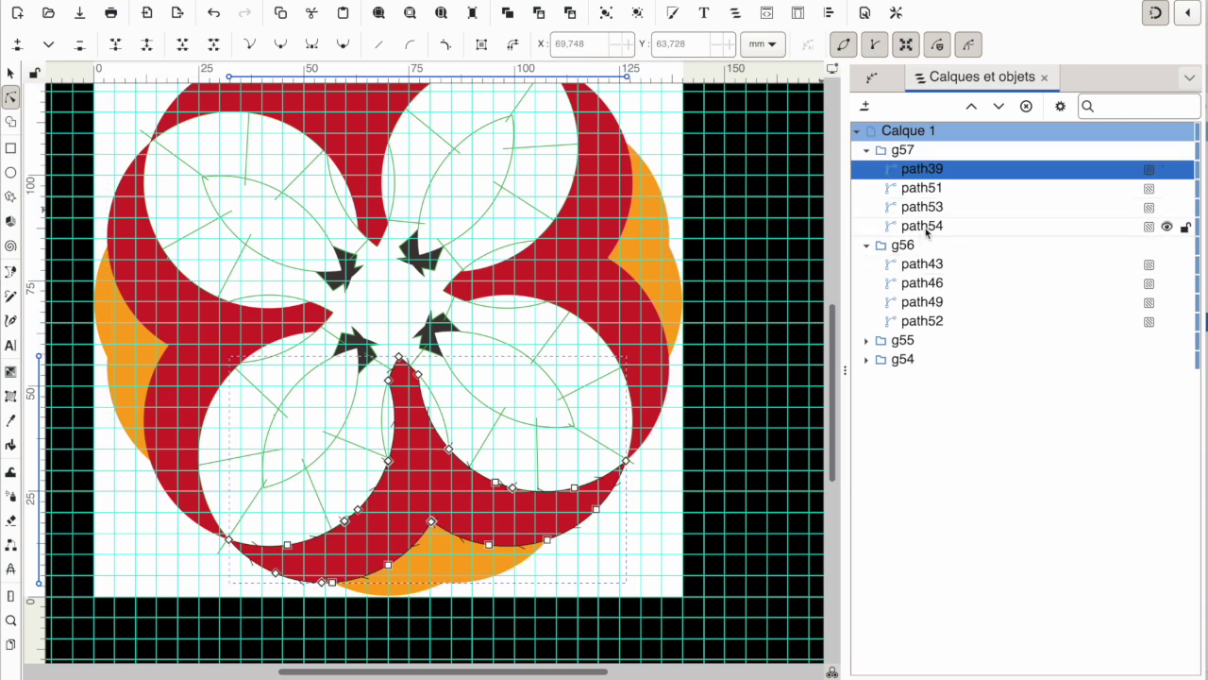
{"action": "left_click", "coordinate": [927, 230], "text": "shift"}
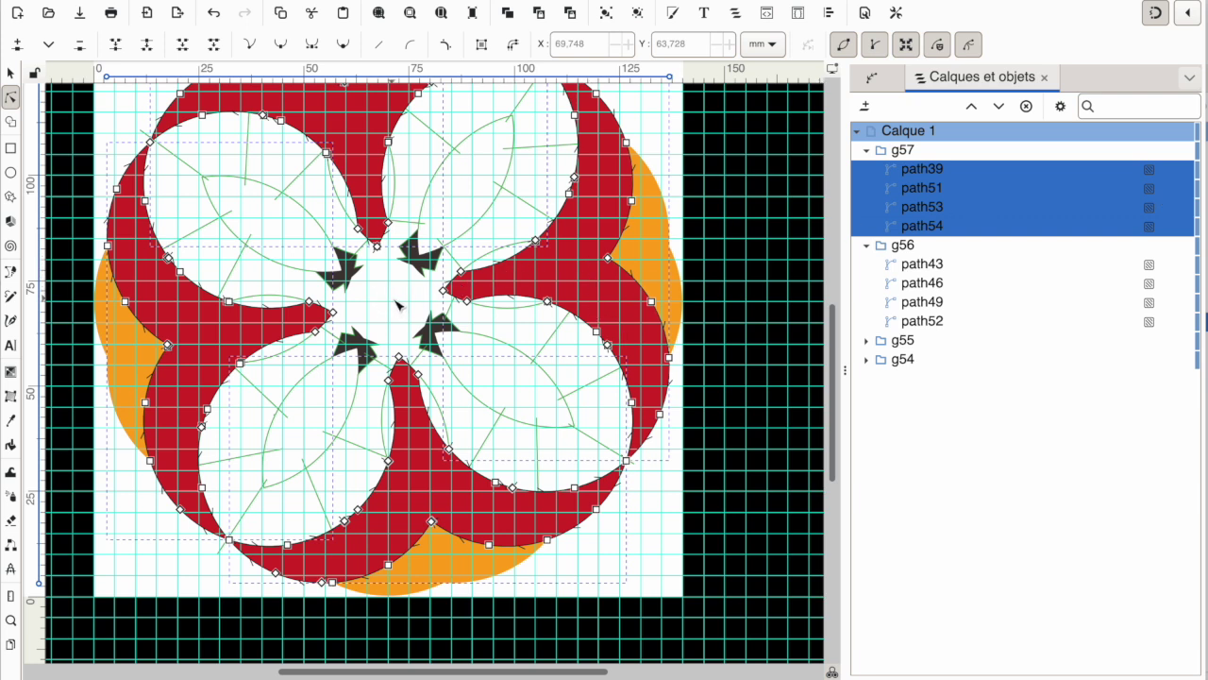
{"action": "left_click", "coordinate": [500, 2]}
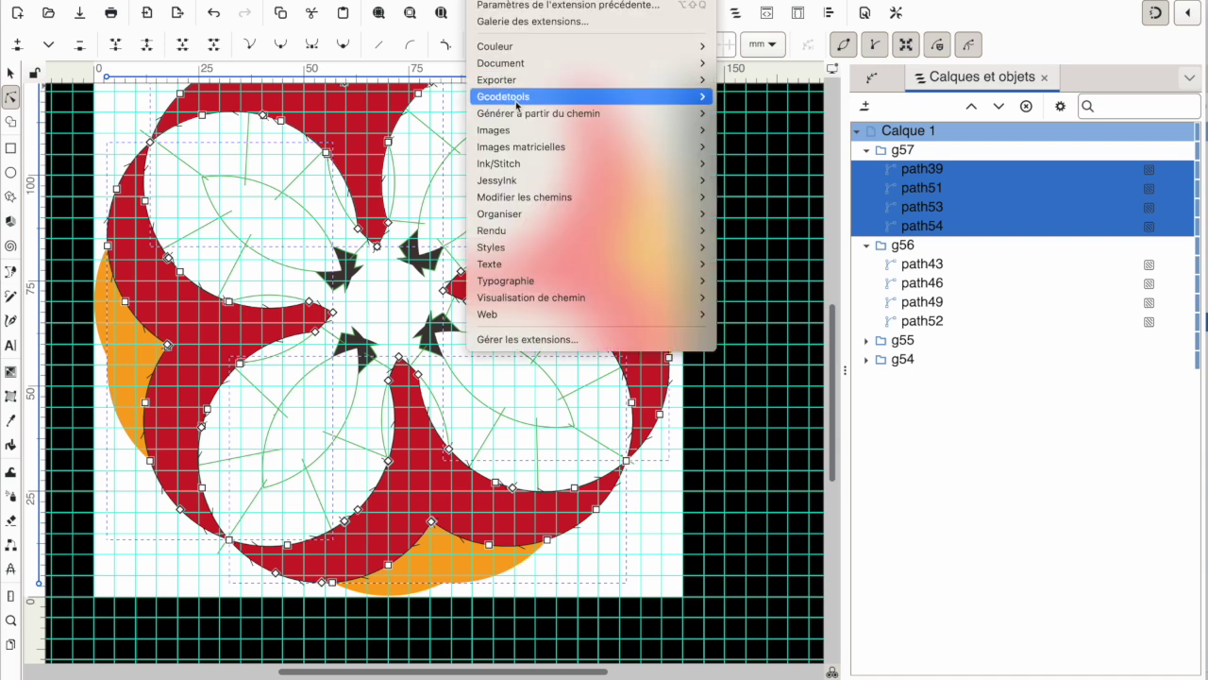
{"action": "mouse_move", "coordinate": [522, 166]}
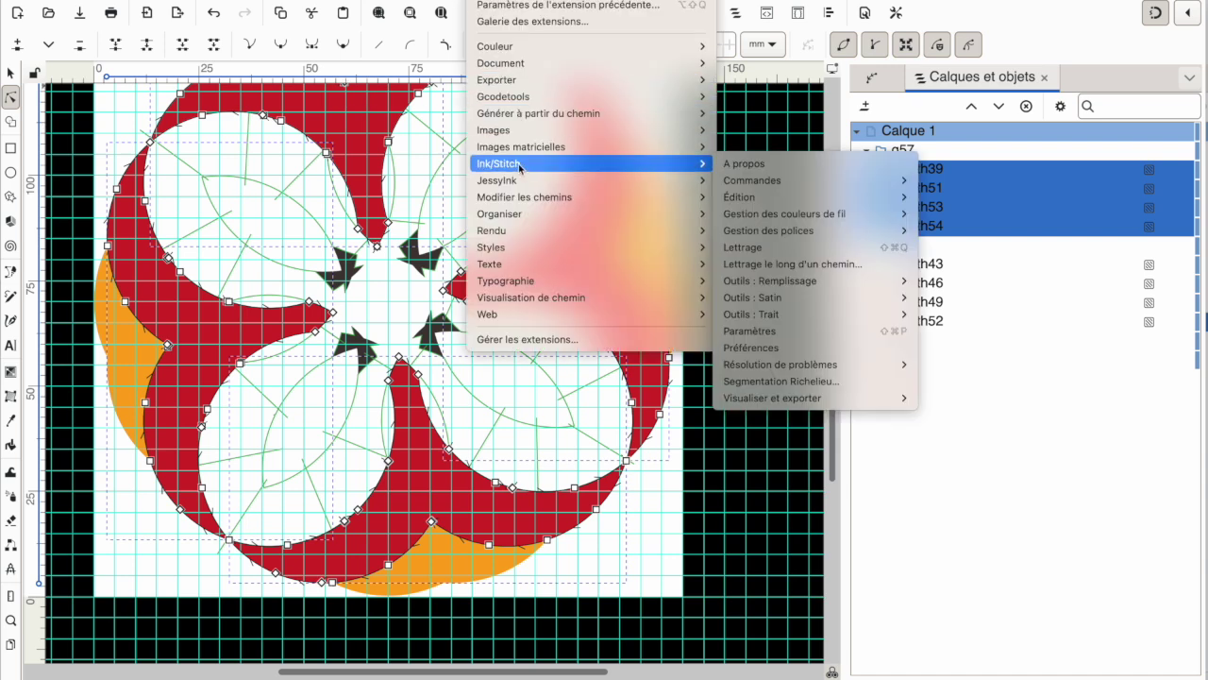
{"action": "left_click", "coordinate": [805, 332]}
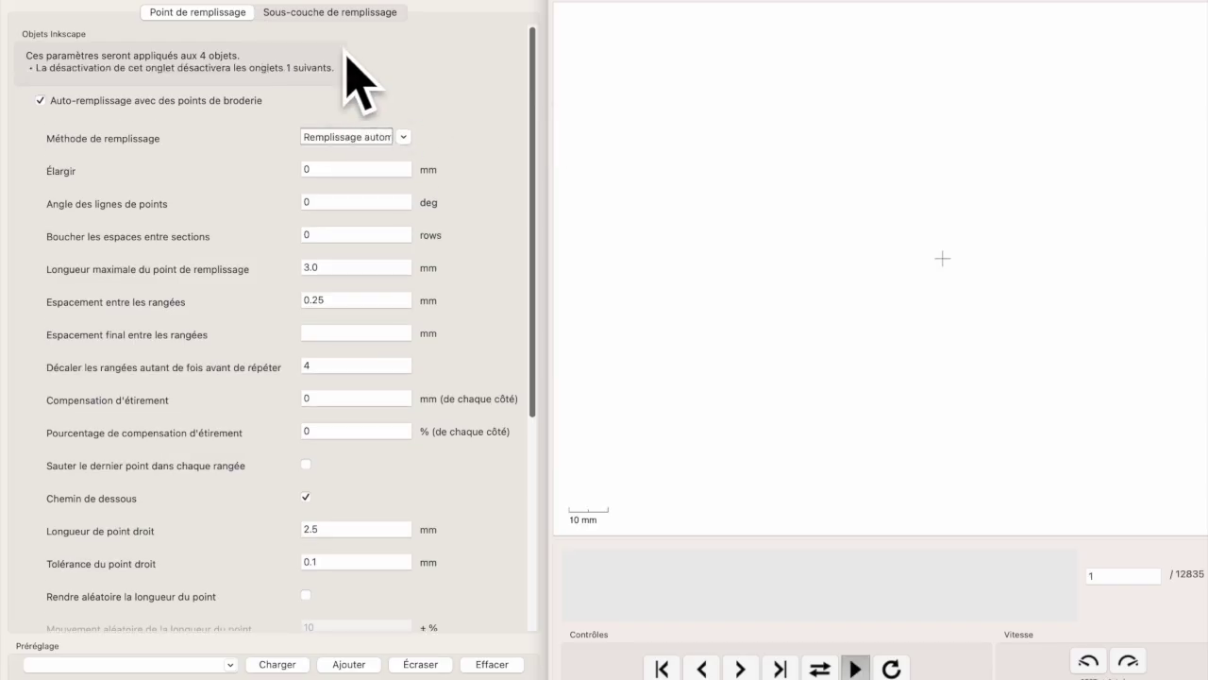
{"action": "left_click", "coordinate": [312, 13]}
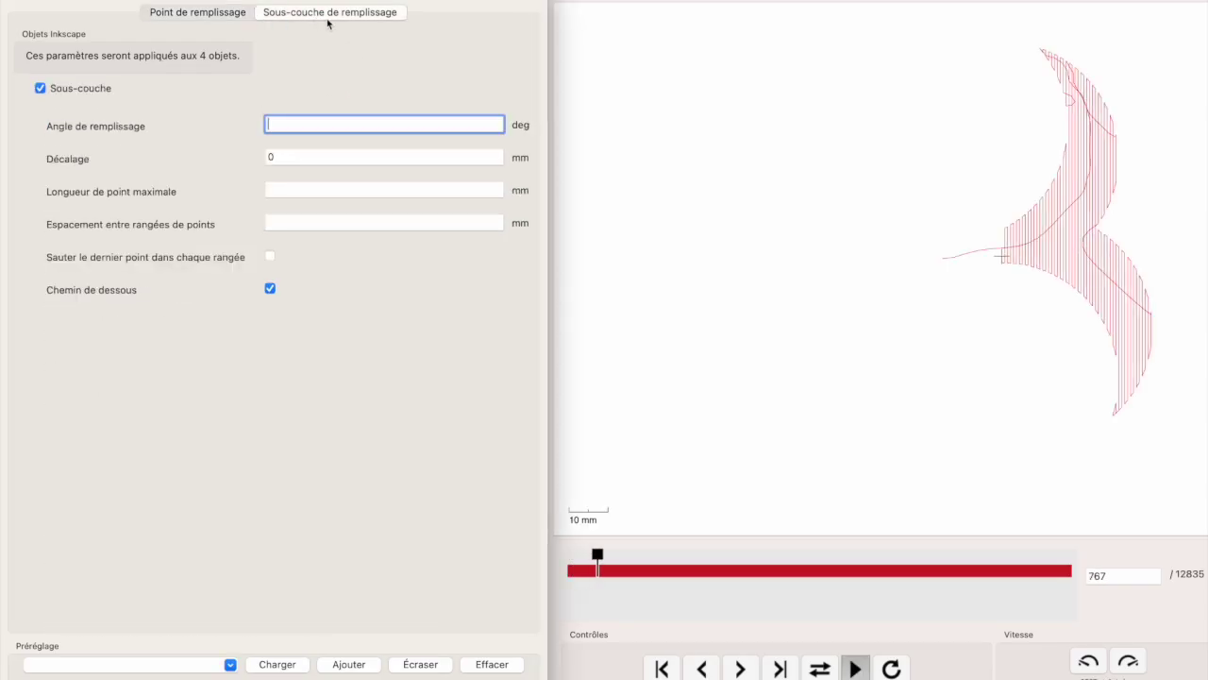
{"action": "left_click", "coordinate": [105, 91]}
Set the red shapes' fill method to circular fill (Remplissage circulaire) and disable underpathing (Chemin de dessous)
{"action": "left_click", "coordinate": [211, 13]}
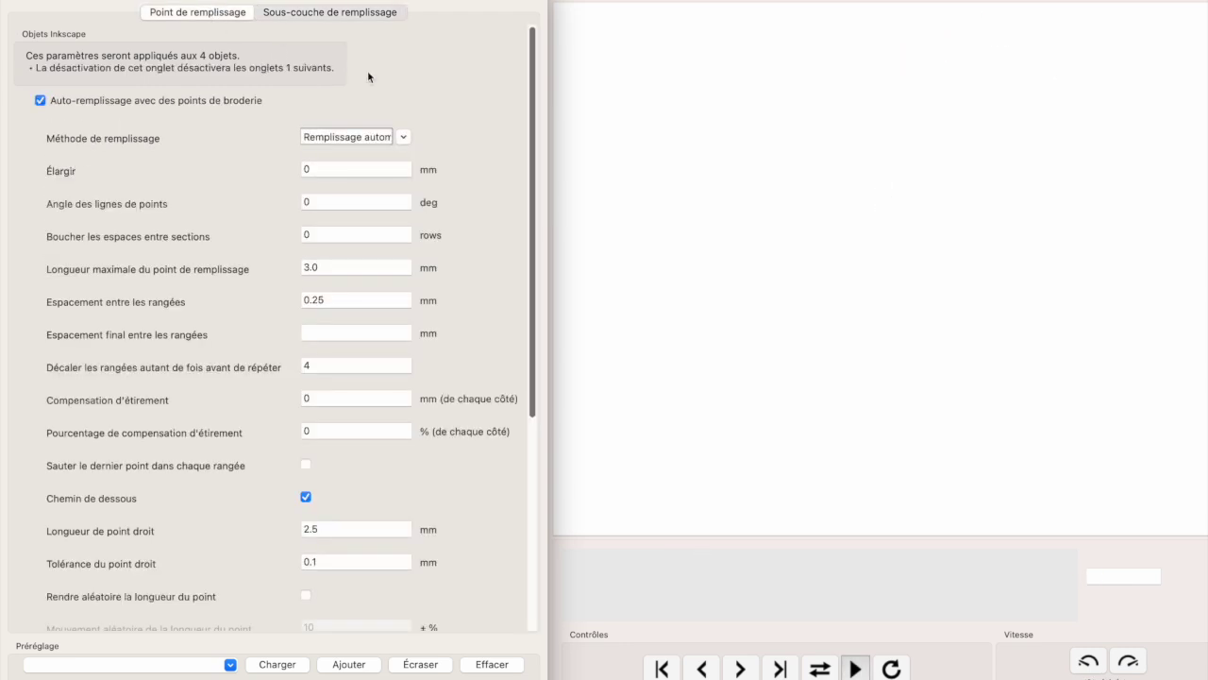
{"action": "left_click", "coordinate": [404, 139]}
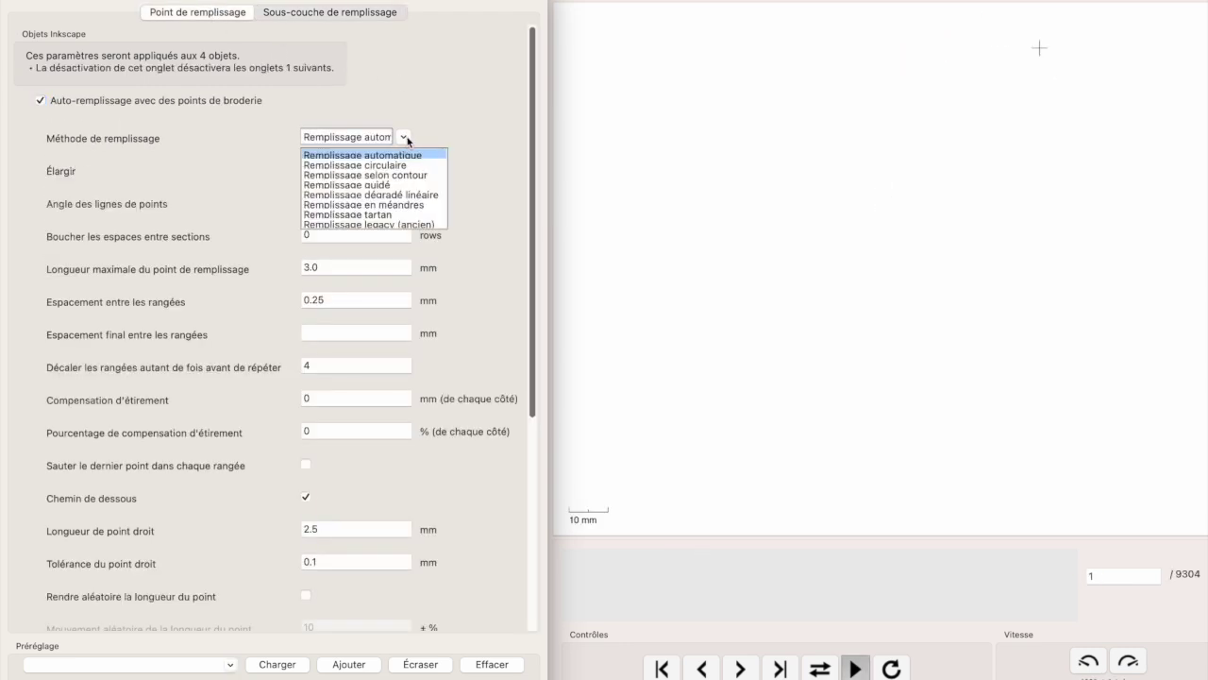
{"action": "left_click", "coordinate": [357, 165]}
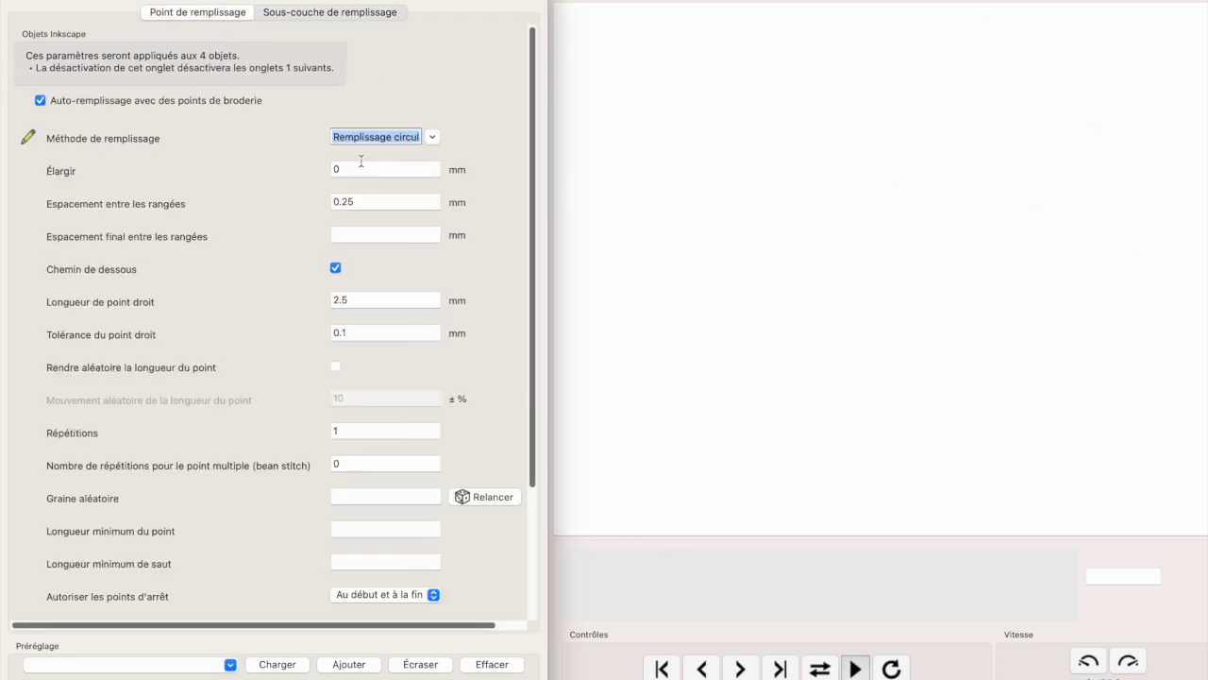
{"action": "left_click", "coordinate": [336, 269]}
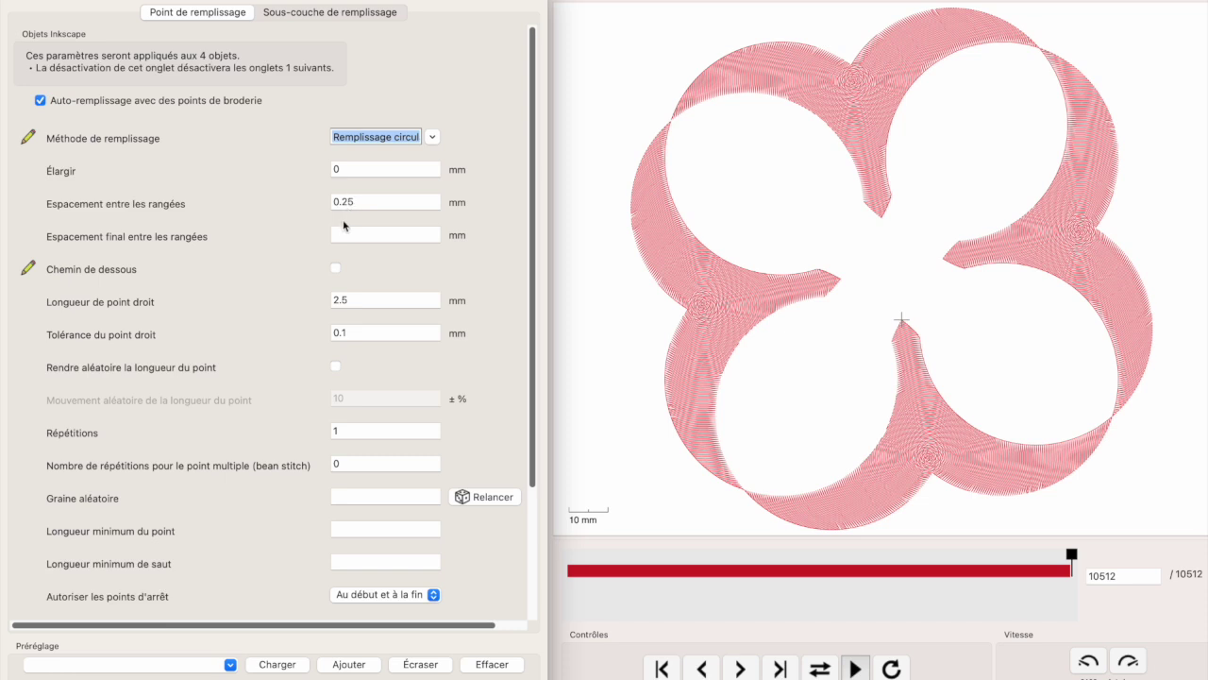
Set the circular fill's end row spacing to 0.25 mm and its row spacing to 1 mm
{"action": "left_click", "coordinate": [381, 230]}
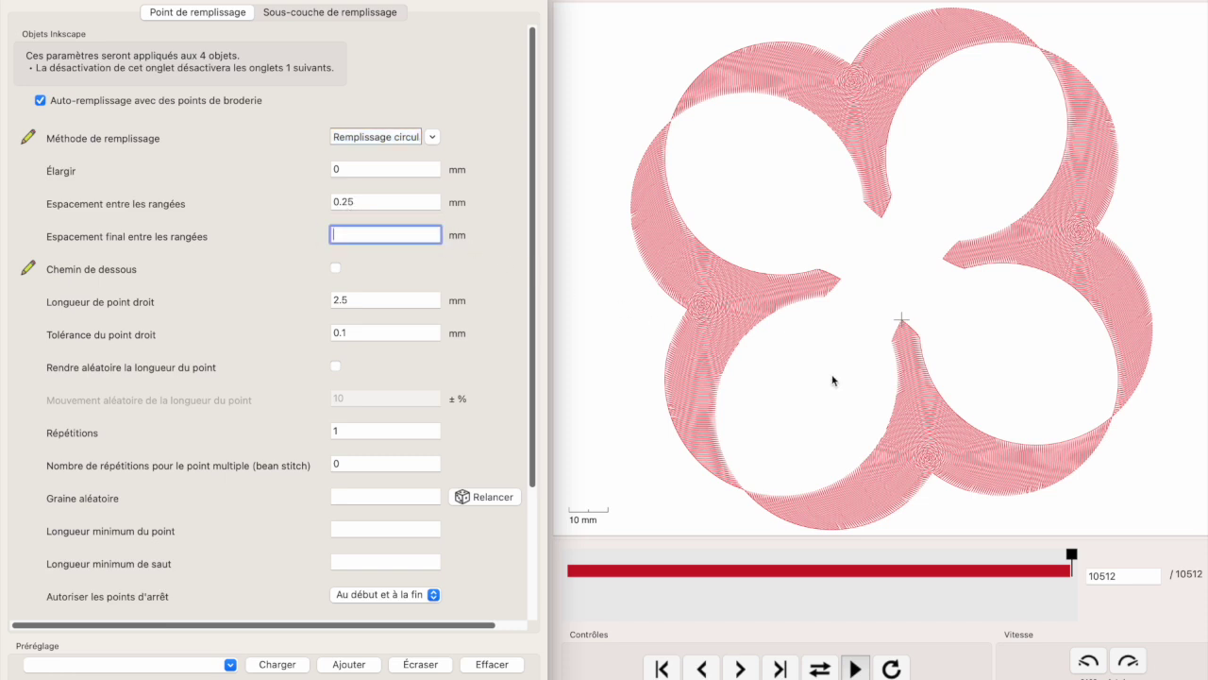
{"action": "type", "text": "0"}
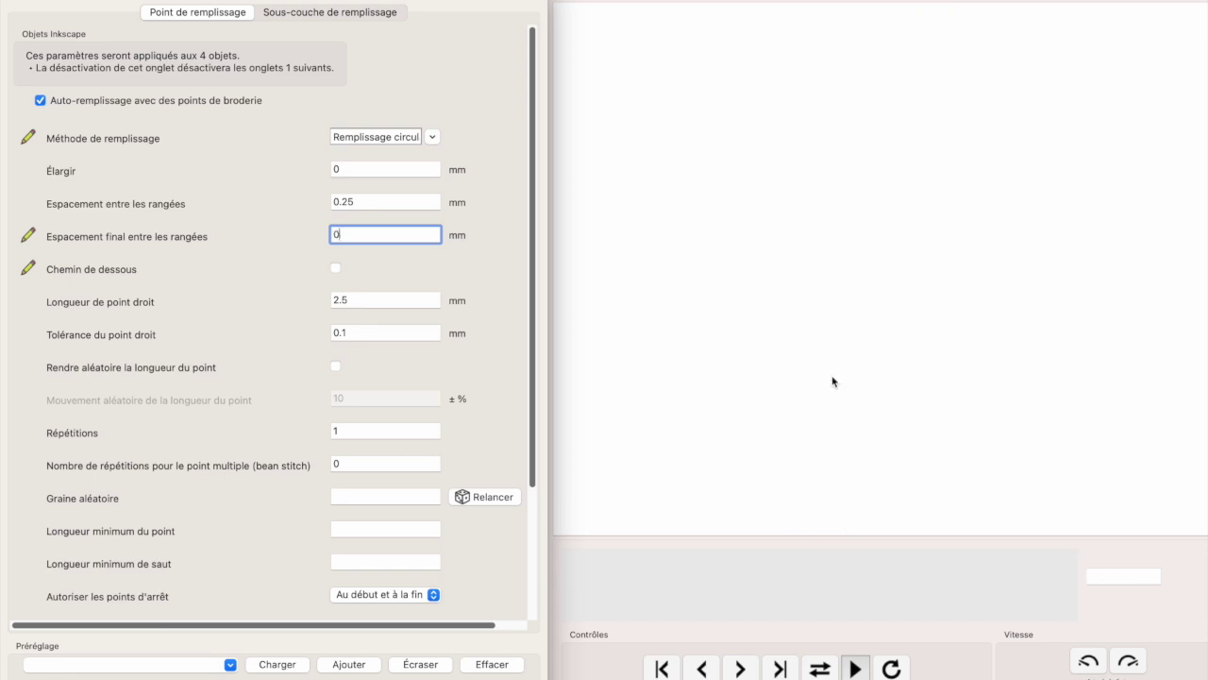
{"action": "type", "text": ".25"}
{"action": "left_click_drag", "start_coordinate": [364, 201], "coordinate": [304, 197]}
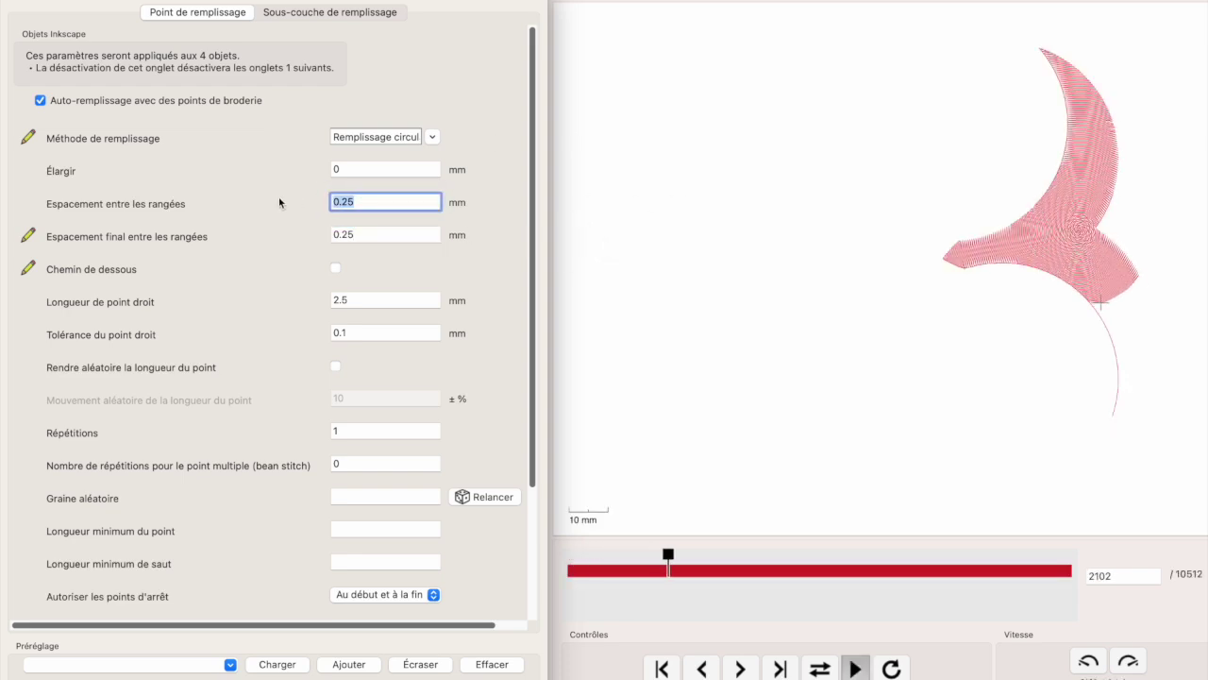
{"action": "type", "text": "1"}
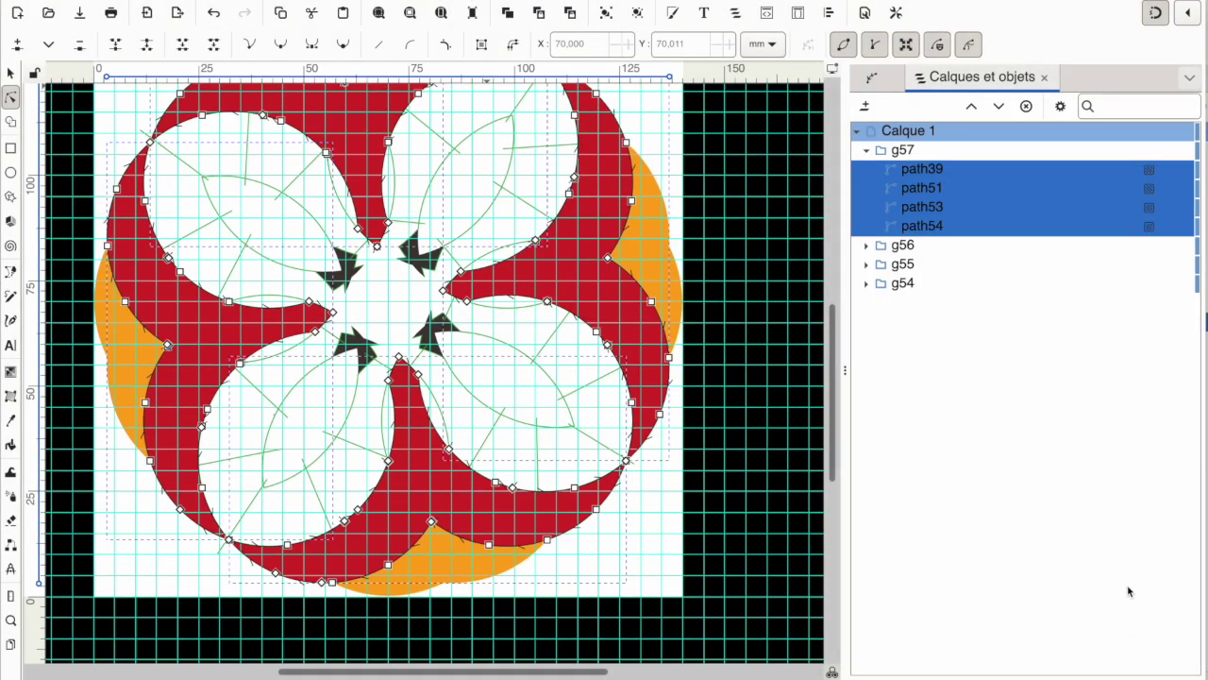
Attach only the Ink/Stitch target position command (Position de la cible) to the four selected red shapes, excluding the split point command
{"action": "left_click", "coordinate": [492, 1]}
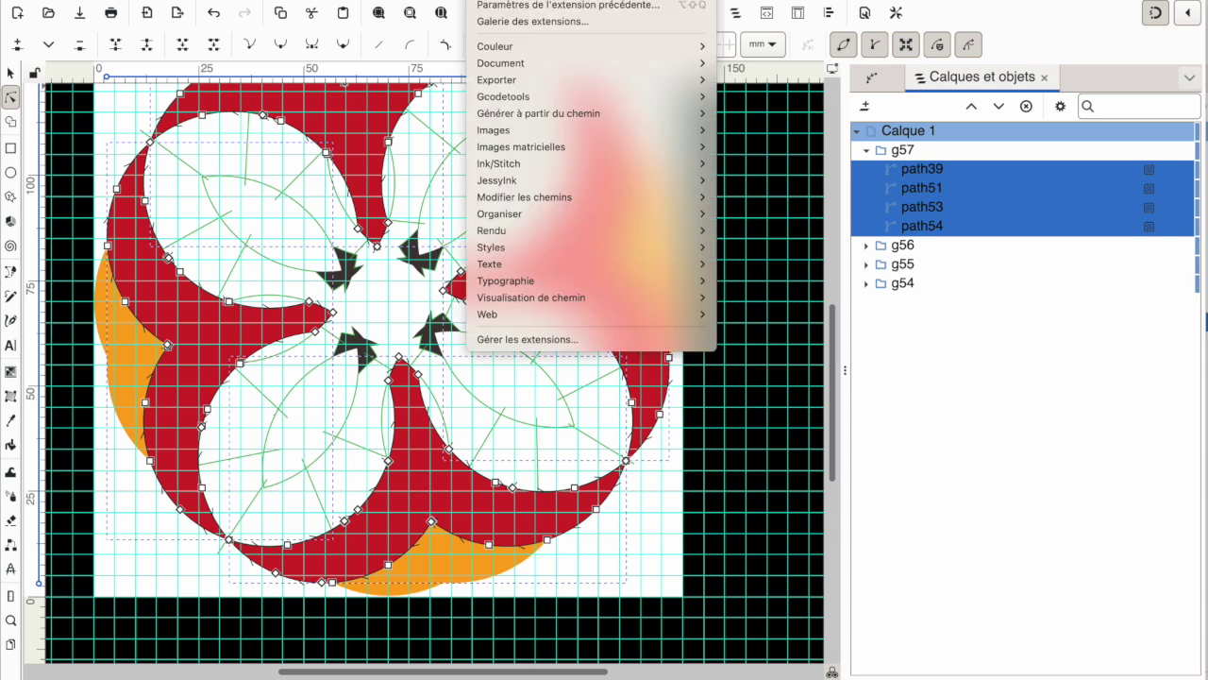
{"action": "mouse_move", "coordinate": [521, 162]}
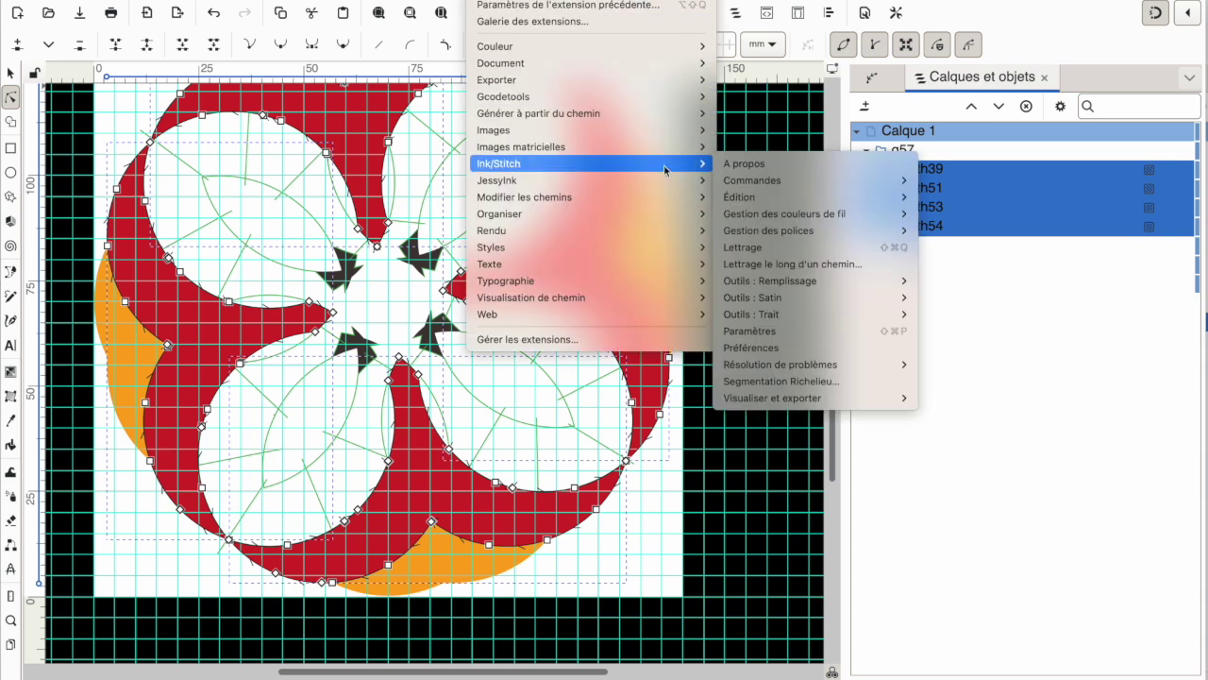
{"action": "mouse_move", "coordinate": [827, 182]}
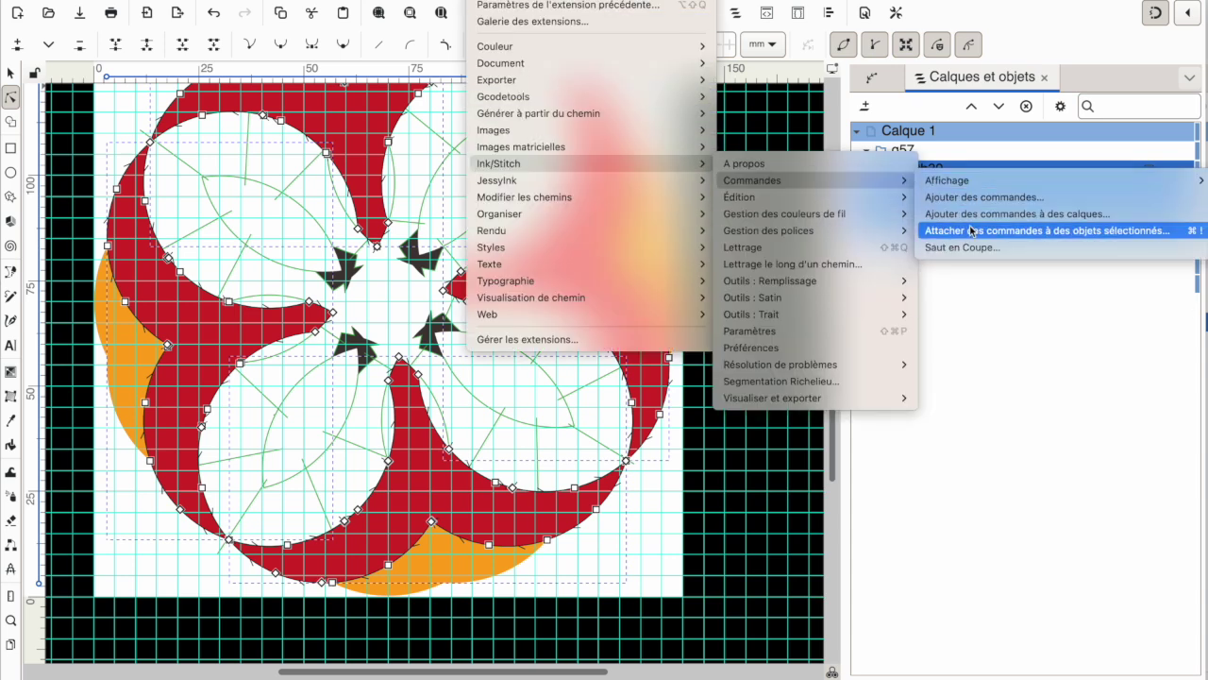
{"action": "left_click", "coordinate": [972, 230]}
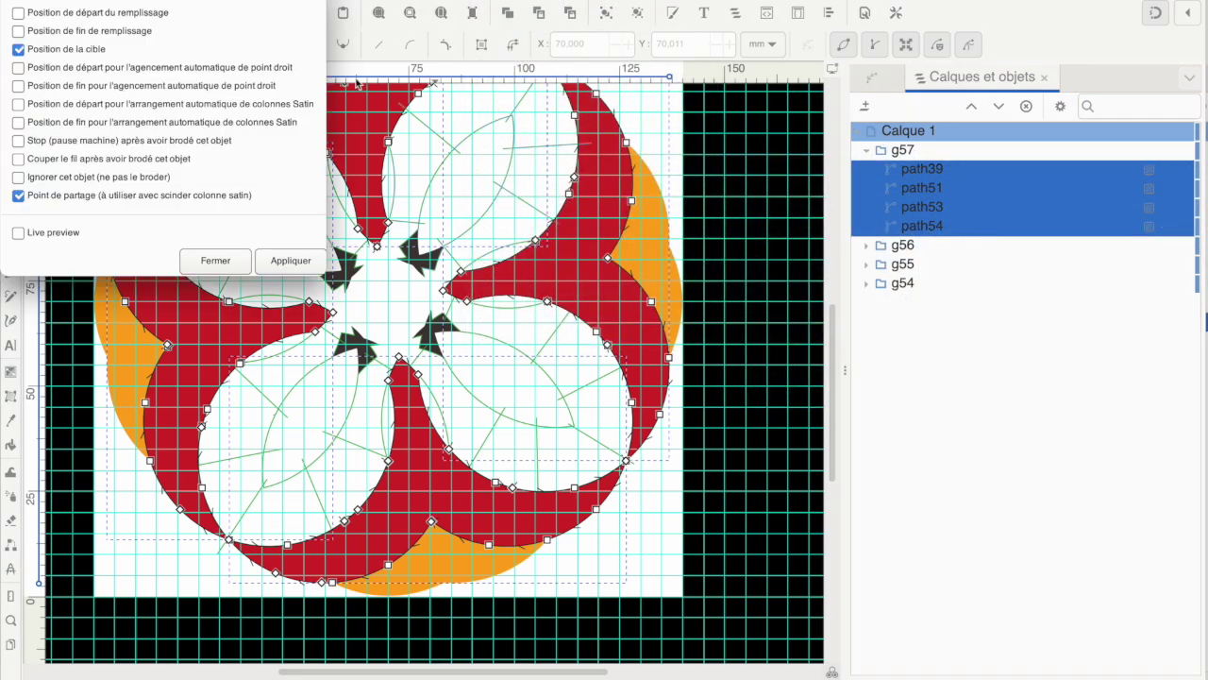
{"action": "left_click", "coordinate": [91, 194]}
{"action": "left_click", "coordinate": [315, 260]}
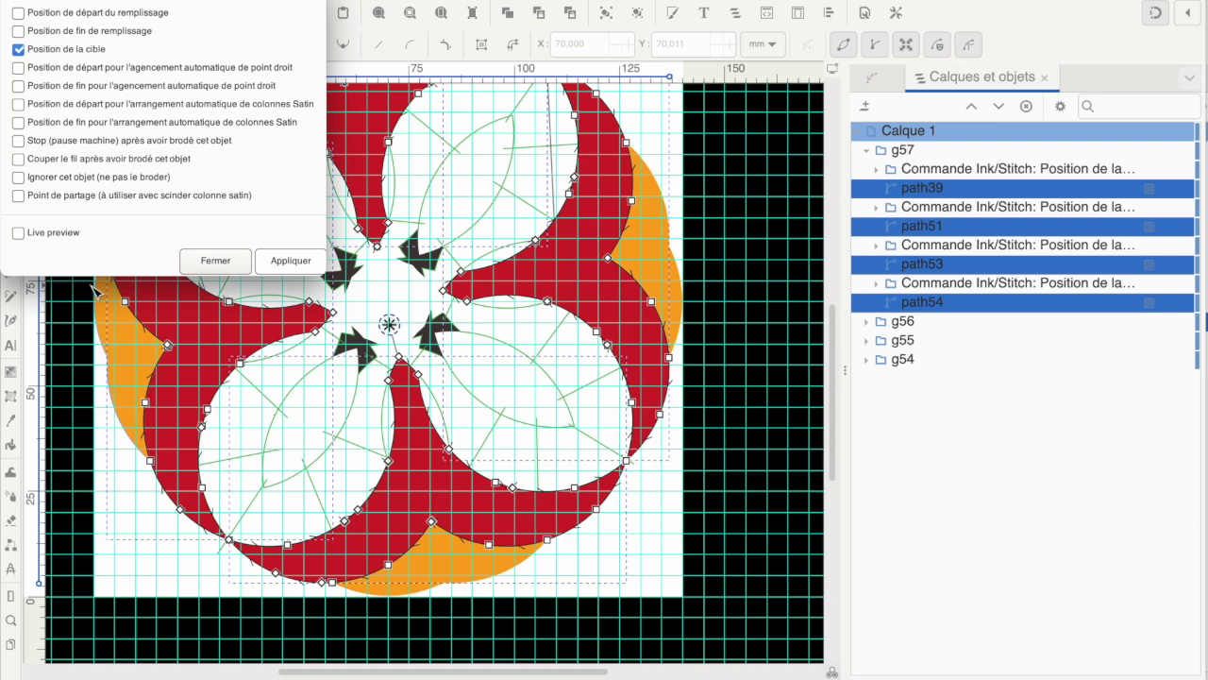
{"action": "left_click", "coordinate": [216, 261]}
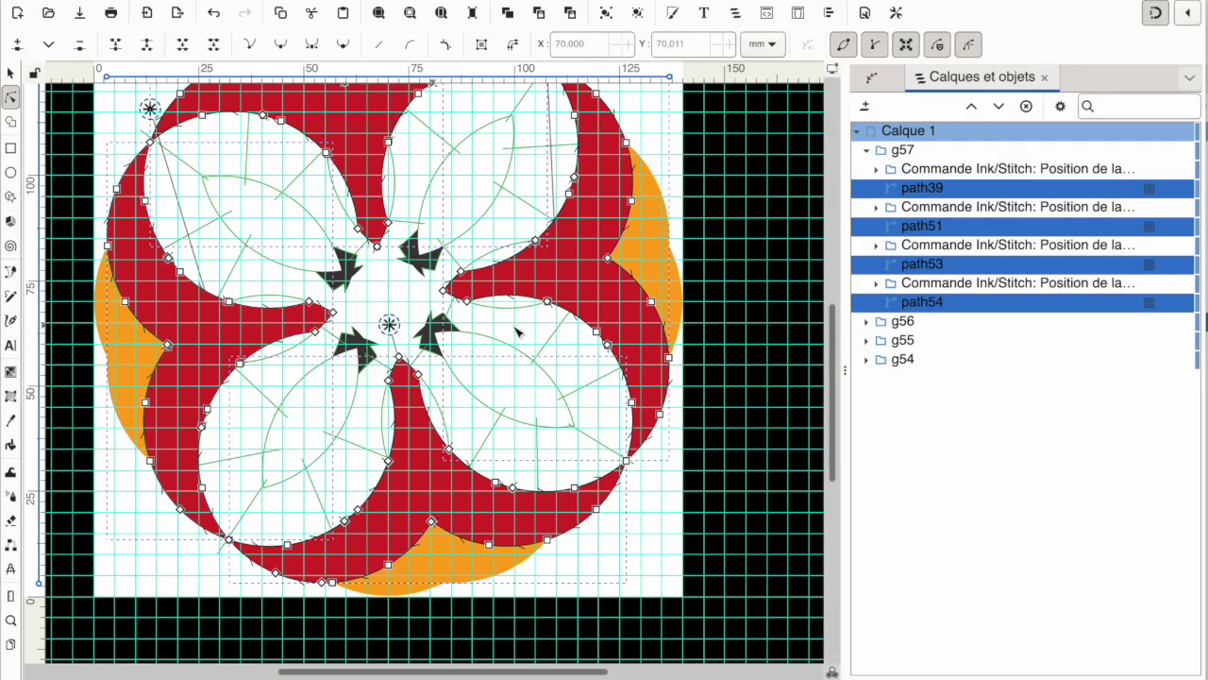
Move the red shapes' target position markers onto the rosette's centre and simulate the stitching of group g57
{"action": "left_click", "coordinate": [954, 282]}
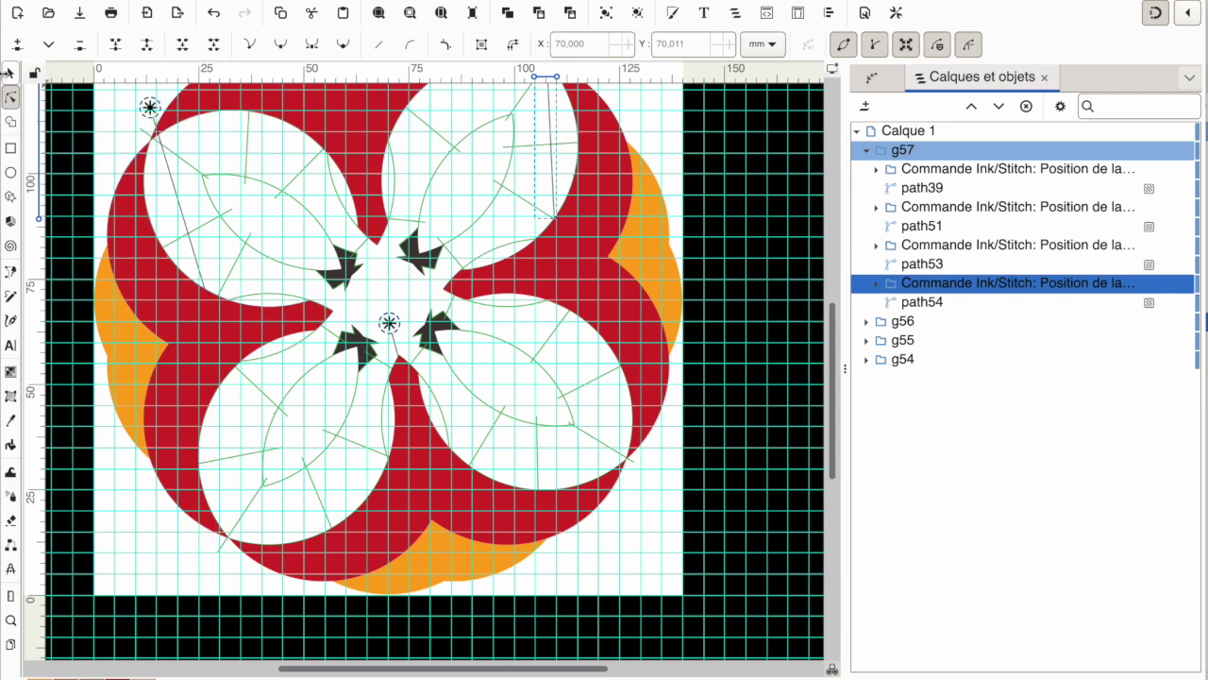
{"action": "left_click", "coordinate": [9, 73]}
{"action": "scroll", "coordinate": [555, 189], "scroll_direction": "up", "scroll_amount": 5}
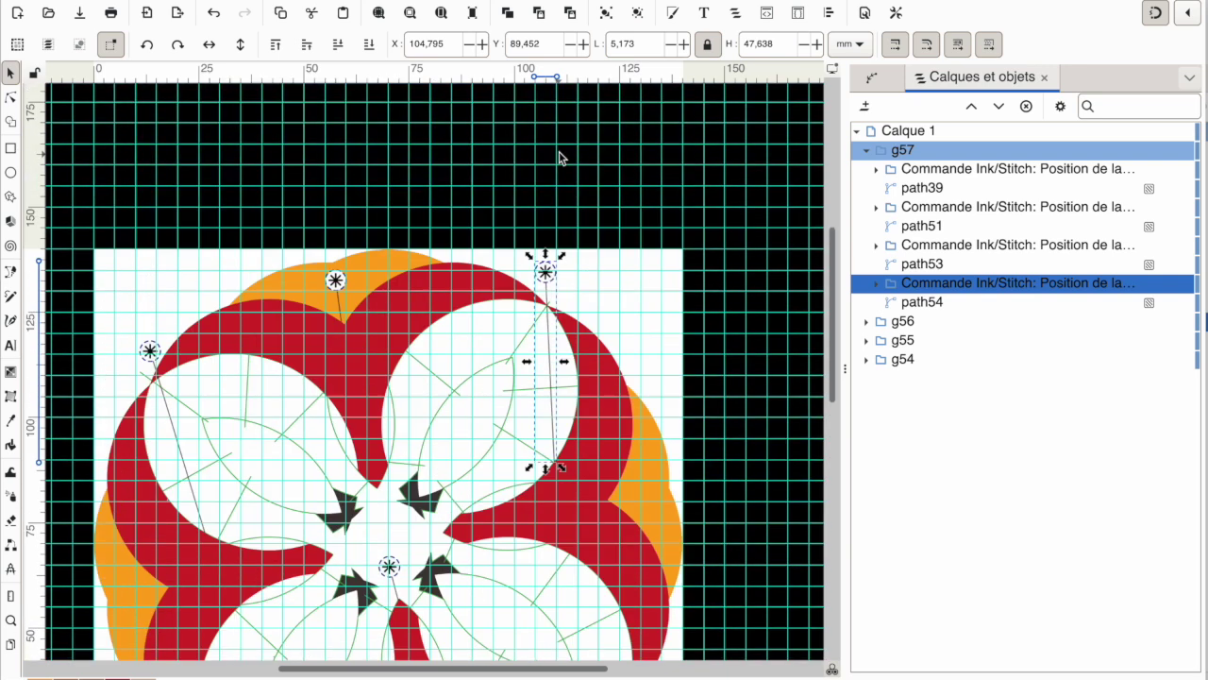
{"action": "mouse_move", "coordinate": [546, 272]}
{"action": "left_mouse_down"}
{"action": "mouse_move", "coordinate": [400, 563]}
{"action": "mouse_move", "coordinate": [391, 555]}
{"action": "mouse_move", "coordinate": [395, 570]}
{"action": "mouse_move", "coordinate": [387, 549]}
{"action": "left_mouse_up"}
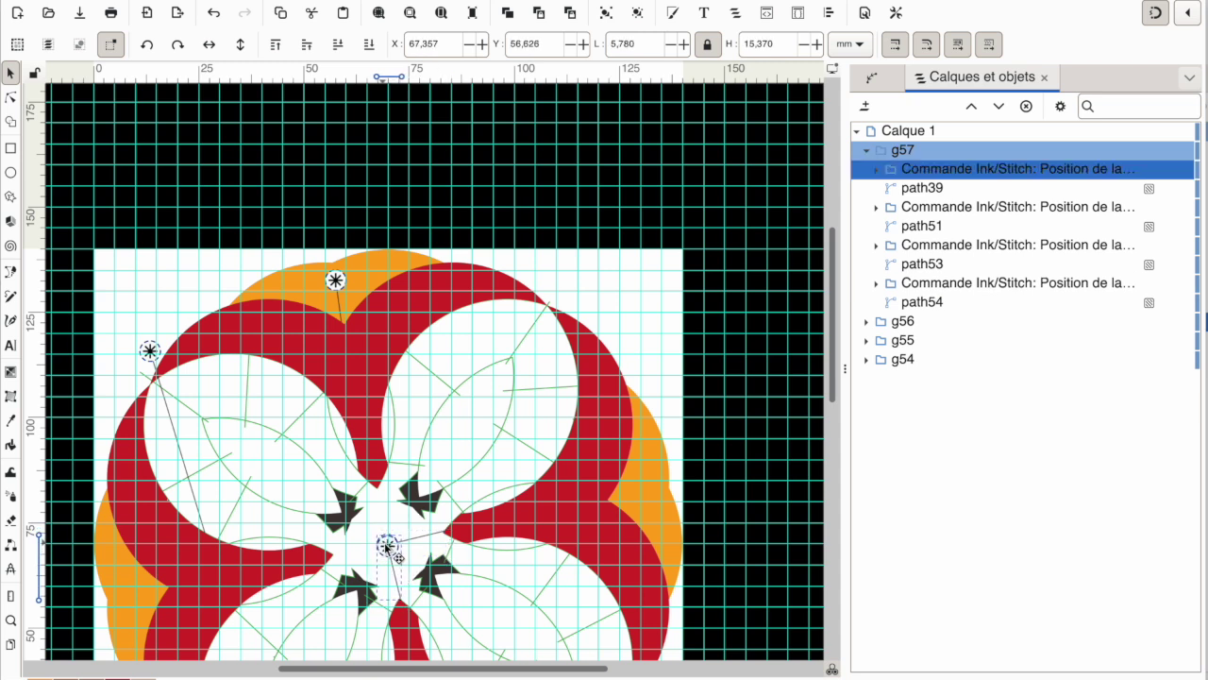
{"action": "left_click", "coordinate": [336, 284]}
{"action": "mouse_move", "coordinate": [338, 283]}
{"action": "left_mouse_down"}
{"action": "mouse_move", "coordinate": [380, 259]}
{"action": "mouse_move", "coordinate": [429, 427]}
{"action": "mouse_move", "coordinate": [390, 547]}
{"action": "left_mouse_up"}
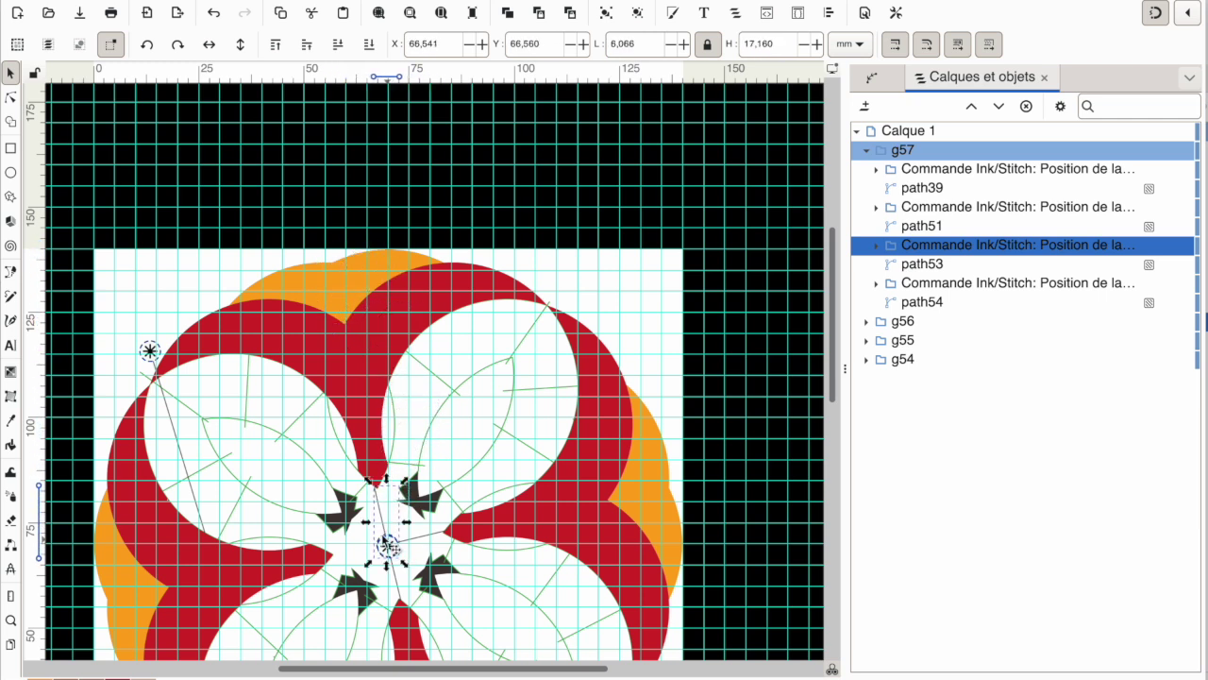
{"action": "mouse_move", "coordinate": [150, 350]}
{"action": "left_mouse_down"}
{"action": "mouse_move", "coordinate": [209, 312]}
{"action": "mouse_move", "coordinate": [392, 549]}
{"action": "left_mouse_up"}
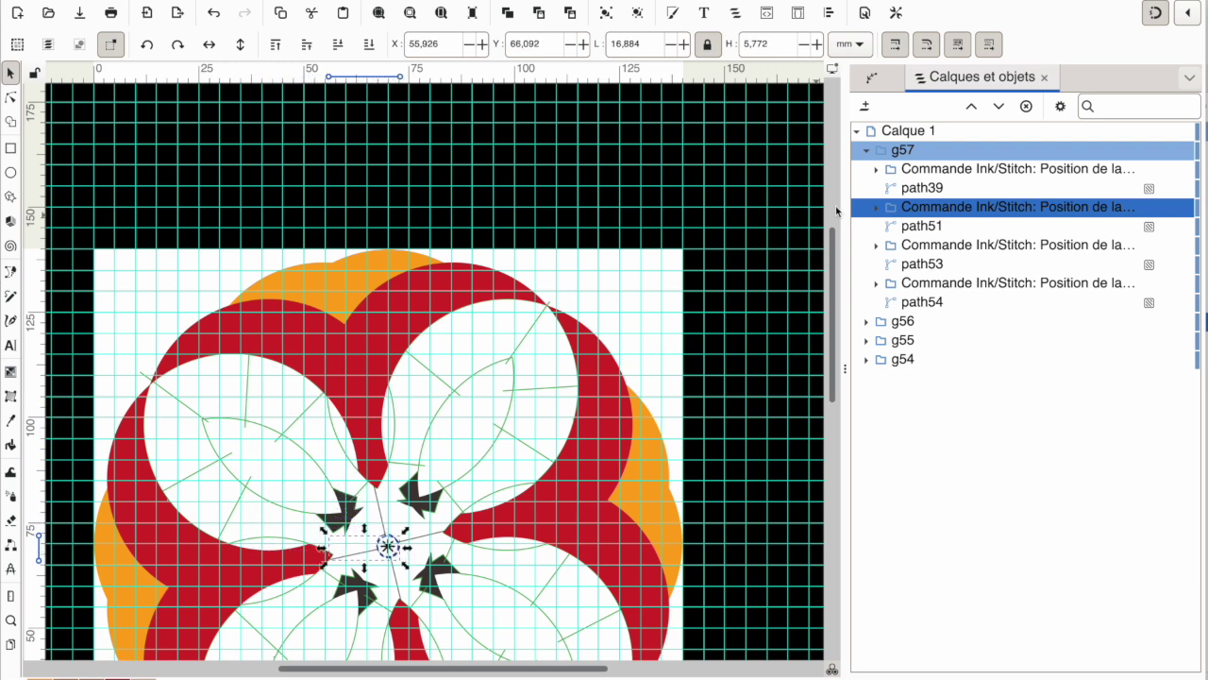
{"action": "left_click", "coordinate": [1137, 150]}
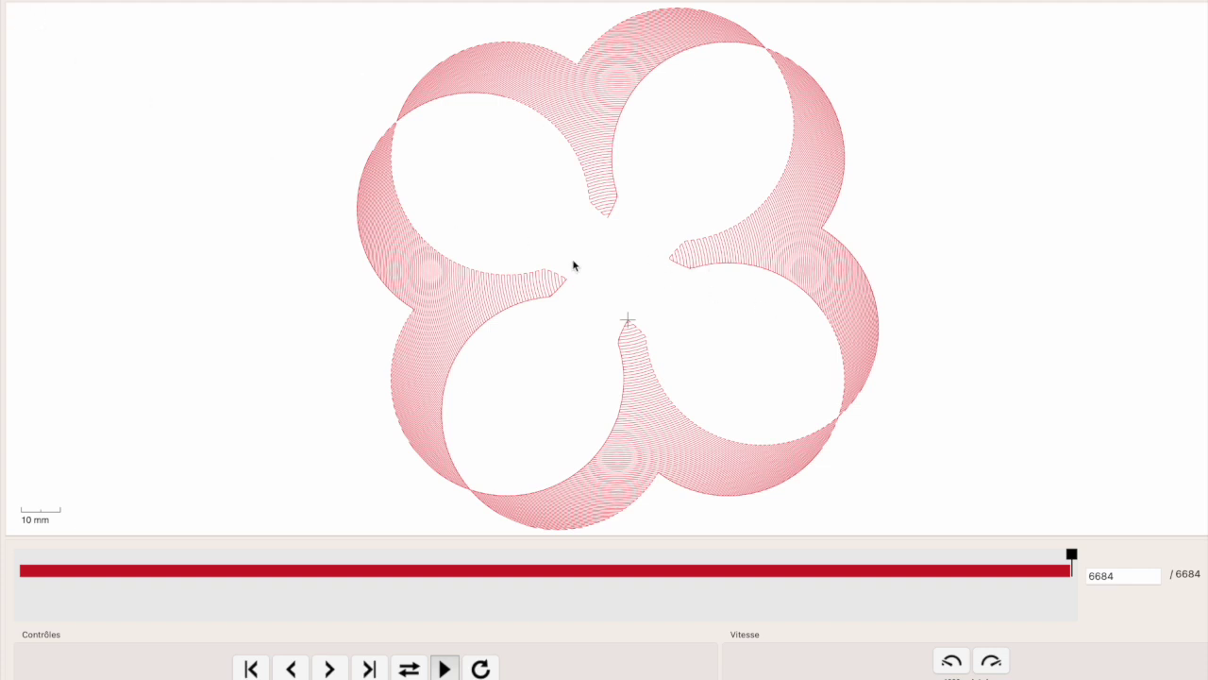
{"action": "left_click", "coordinate": [19, 2]}
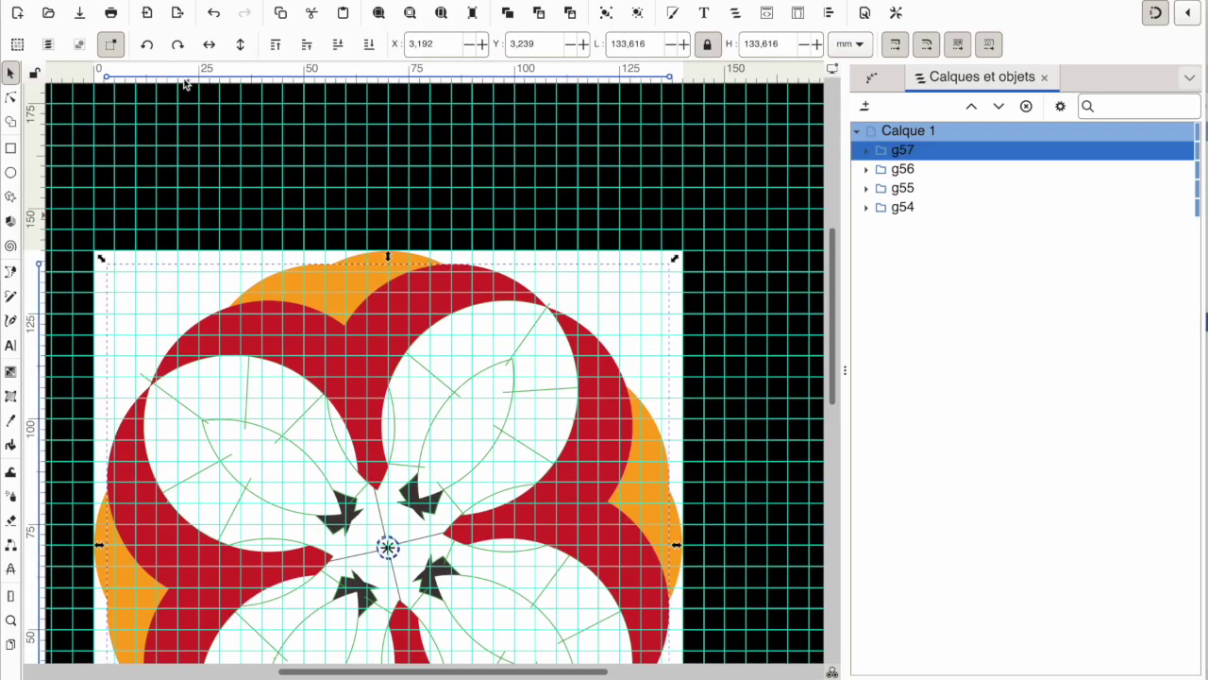
Select the four orange shapes of g54 (path50, path40, path41, path42) and open their Ink/Stitch parameters
{"action": "left_click", "coordinate": [510, 380], "text": "alt"}
{"action": "left_click", "coordinate": [416, 332]}
{"action": "left_click", "coordinate": [409, 302], "text": "alt"}
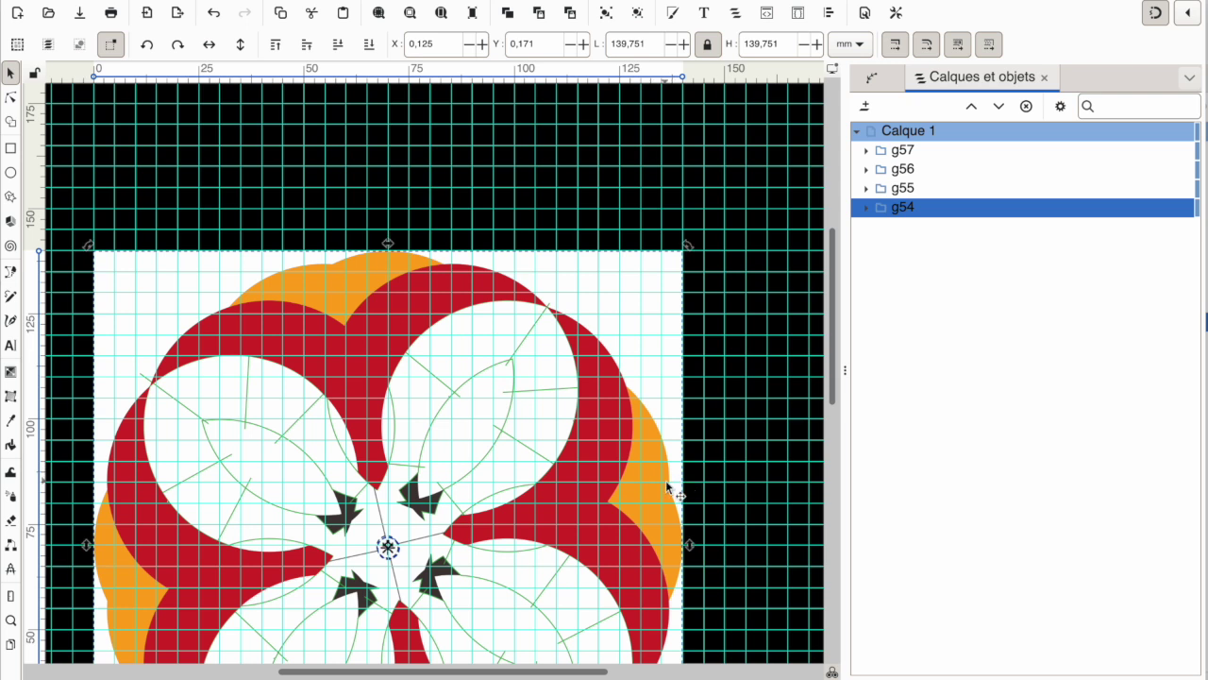
{"action": "left_click", "coordinate": [10, 97]}
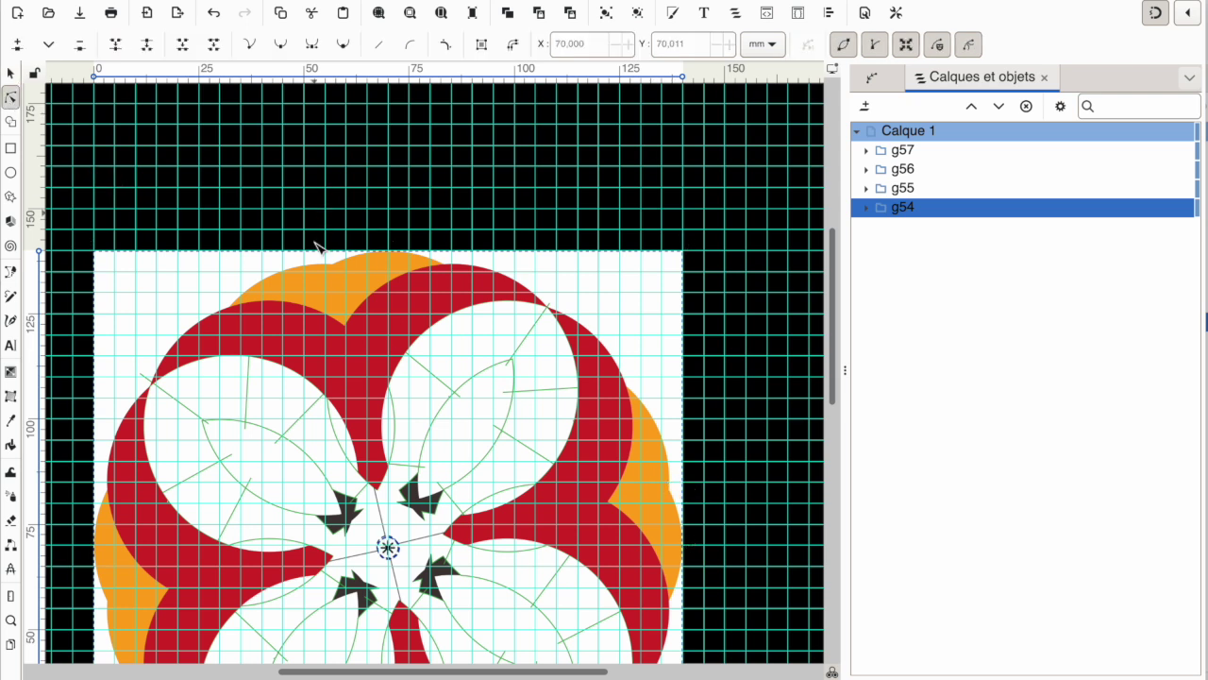
{"action": "left_click", "coordinate": [340, 279]}
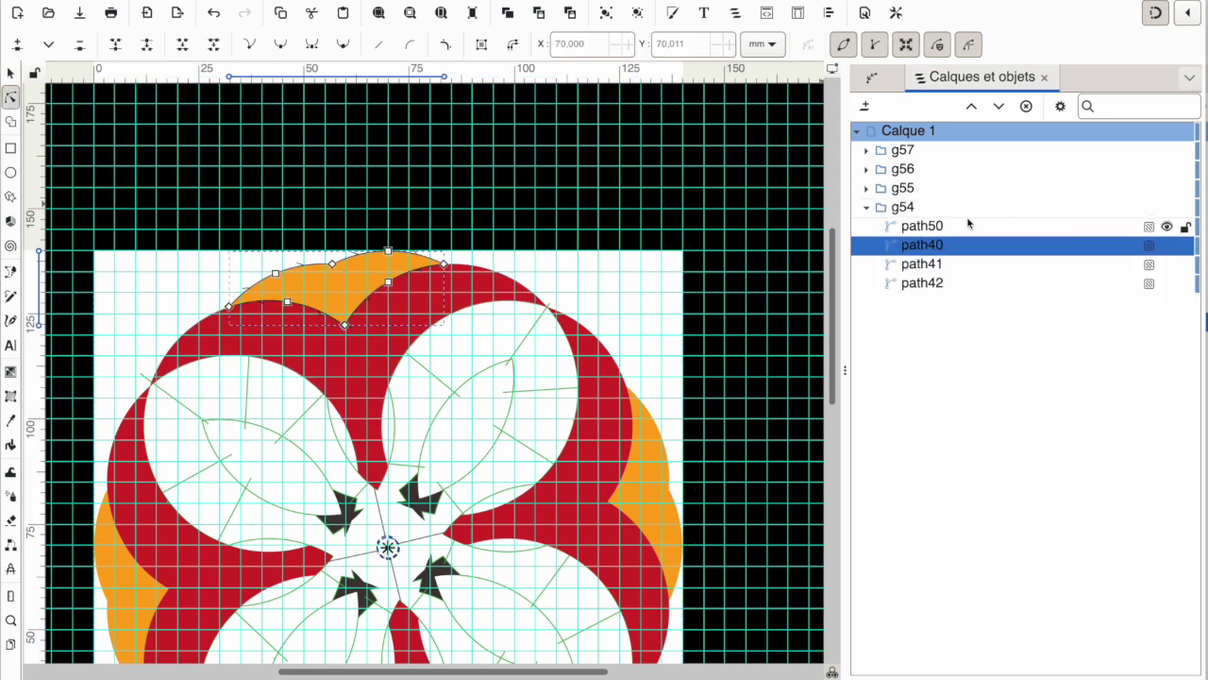
{"action": "left_click", "coordinate": [921, 225]}
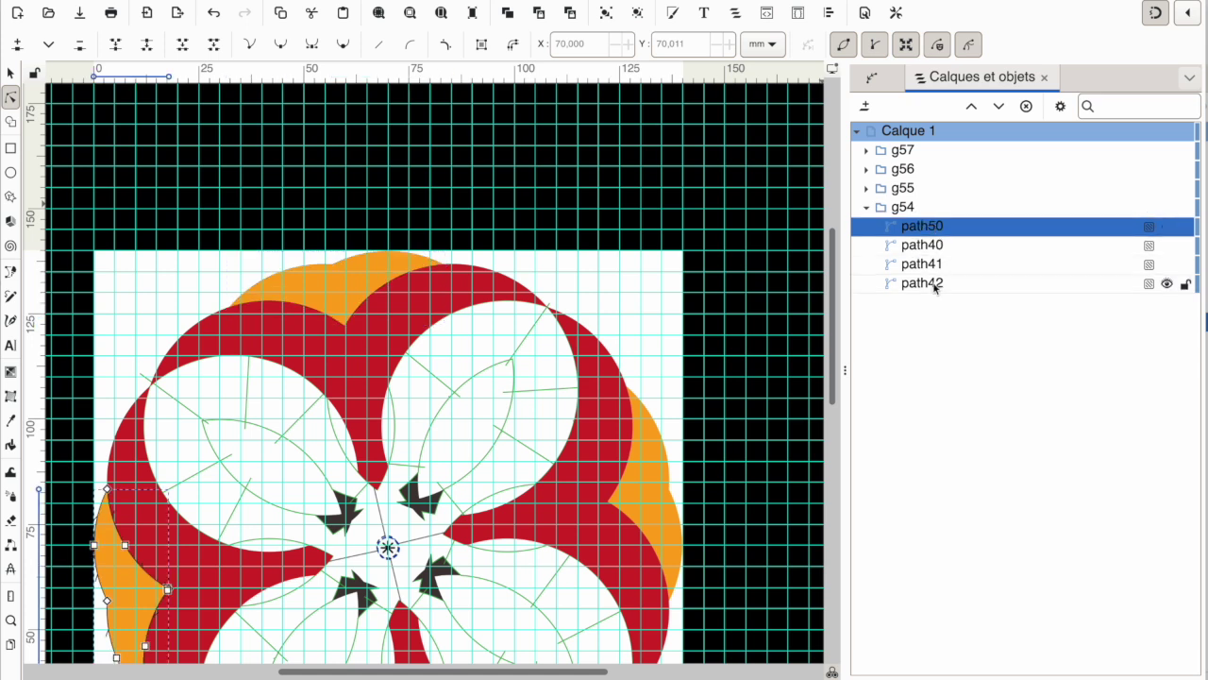
{"action": "left_click", "coordinate": [931, 282], "text": "shift"}
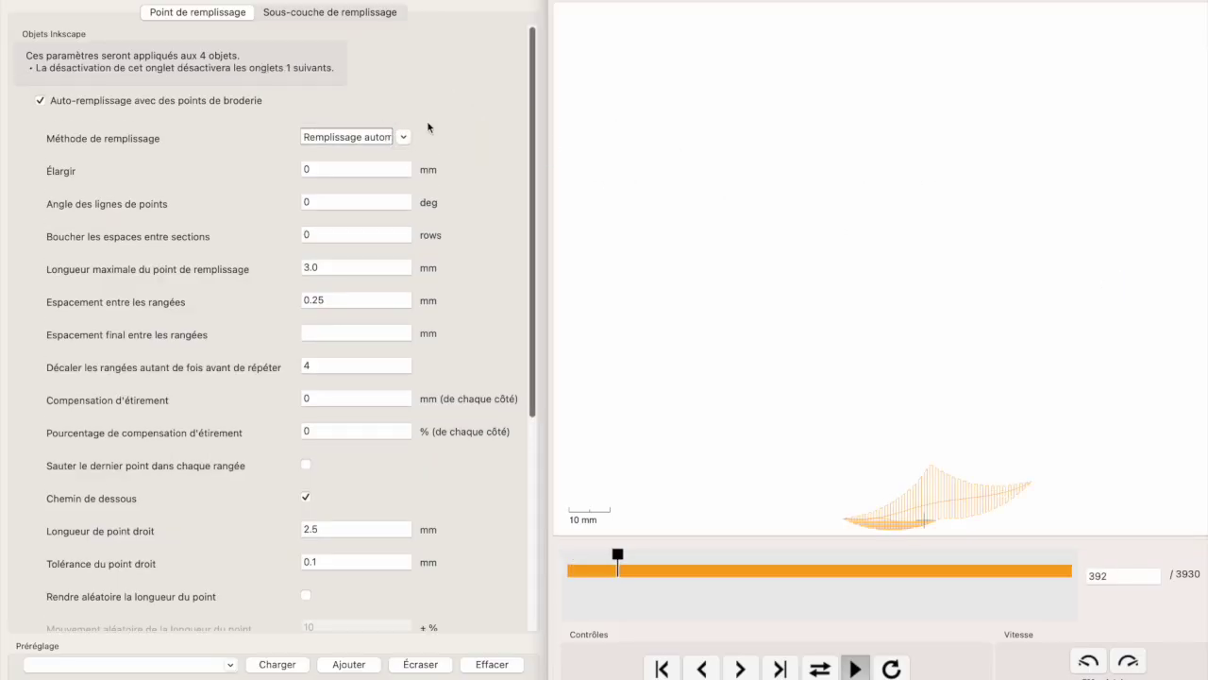
Set the orange shapes' fill method to contour fill (Remplissage selon contour) and disable their fill underlay
{"action": "left_click", "coordinate": [404, 136]}
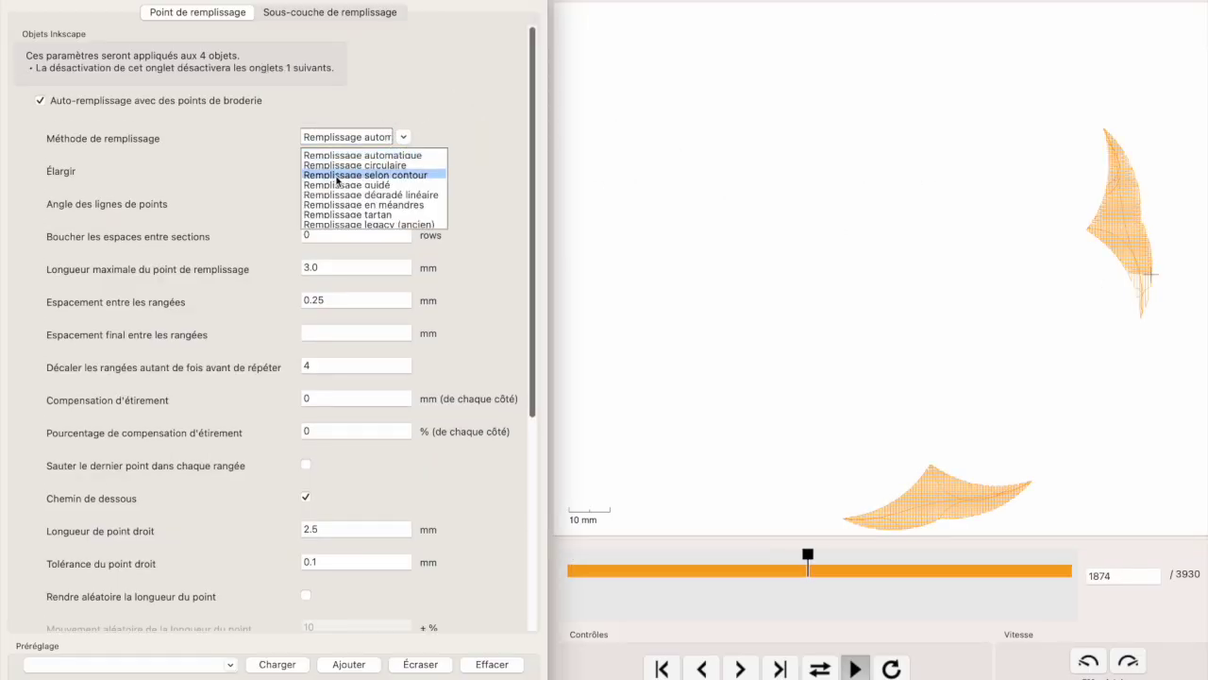
{"action": "left_click", "coordinate": [359, 175]}
{"action": "left_click", "coordinate": [321, 11]}
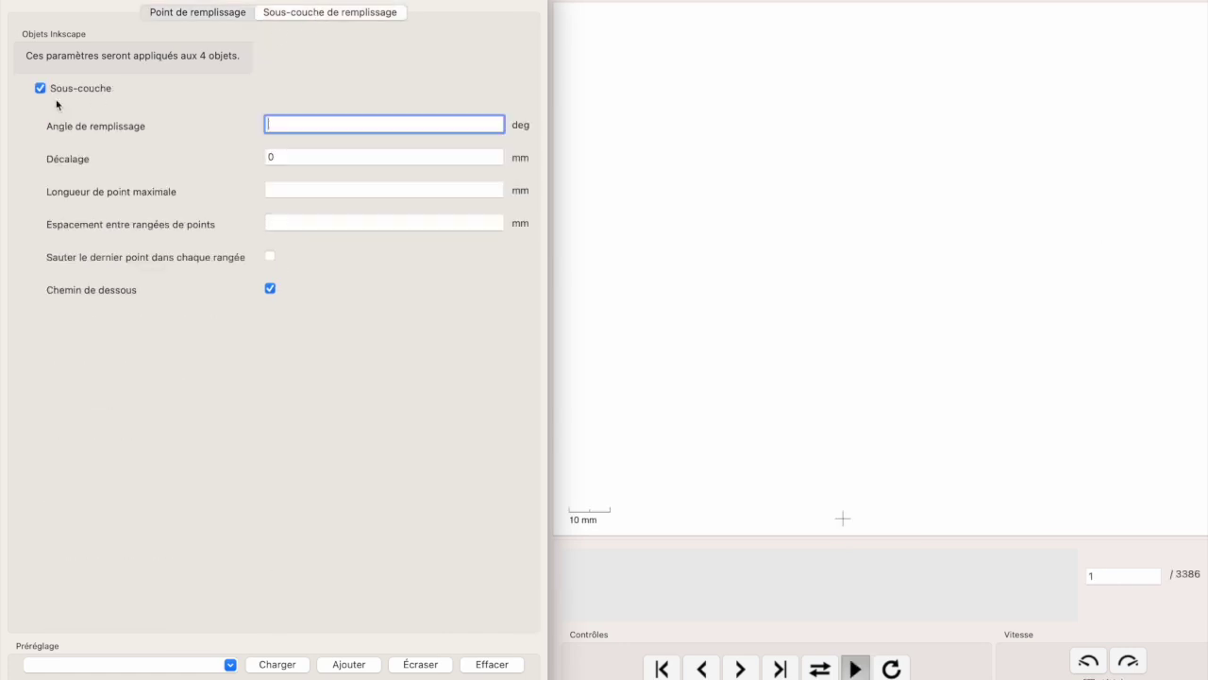
{"action": "left_click", "coordinate": [72, 90]}
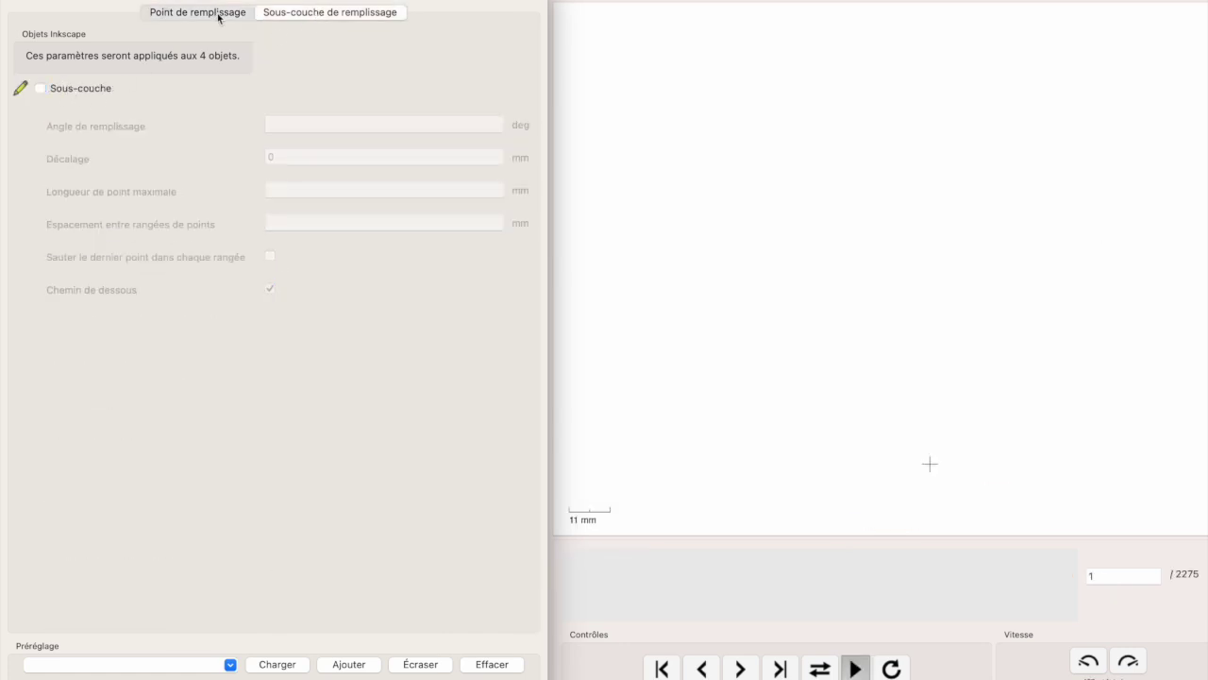
{"action": "left_click", "coordinate": [219, 14]}
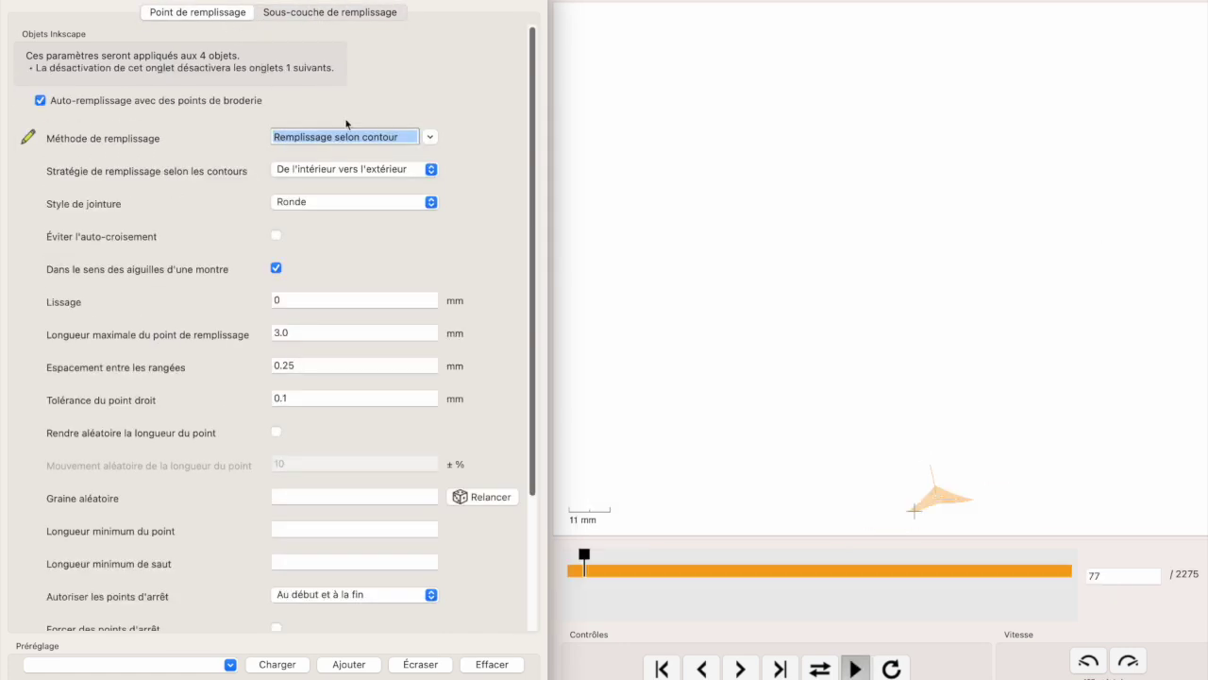
Set the row spacing of the orange shapes' contour fill to 0.4 mm and apply the parameters
{"action": "left_click", "coordinate": [312, 365]}
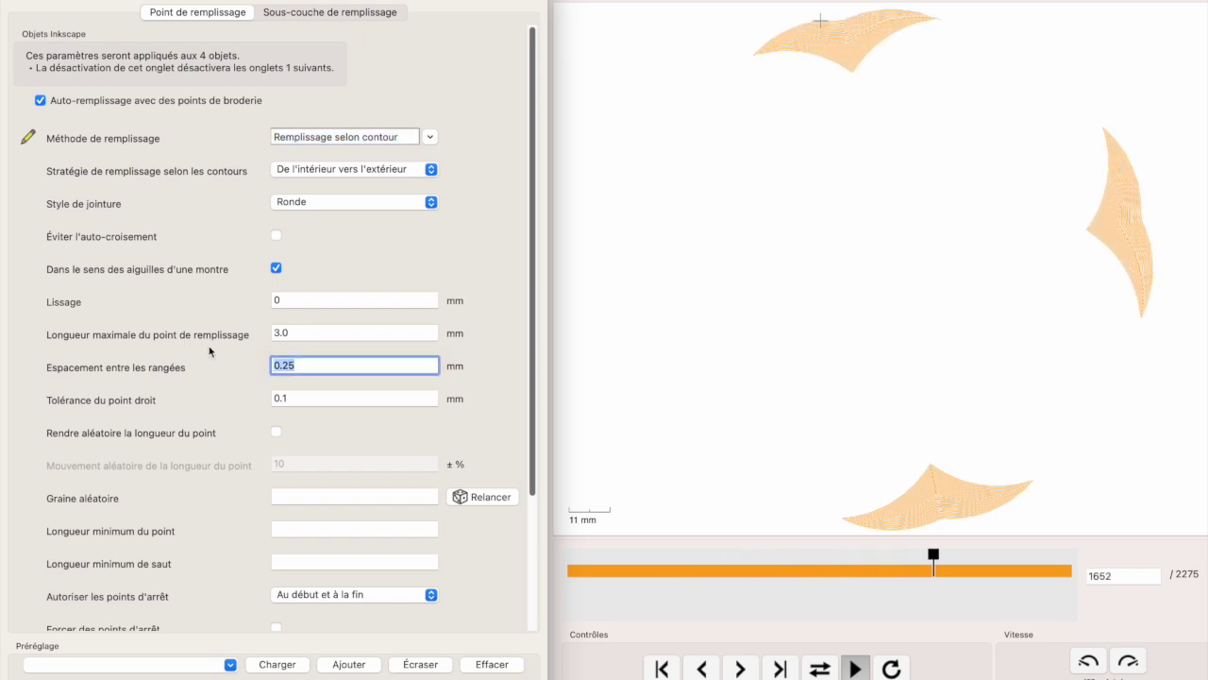
{"action": "key", "text": "BackSpace"}
{"action": "type", "text": ".4"}
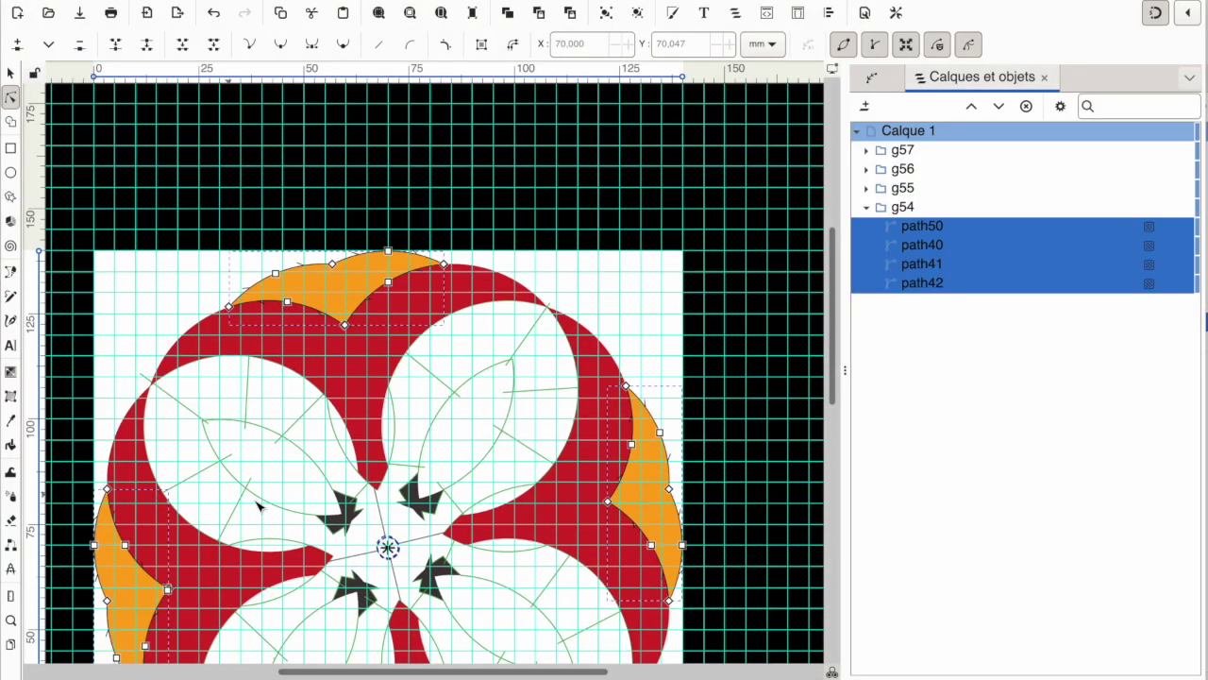
Select the four dark central shapes of g55 (path44, path45, path47, path48) and open their Ink/Stitch parameters
{"action": "left_click", "coordinate": [353, 525]}
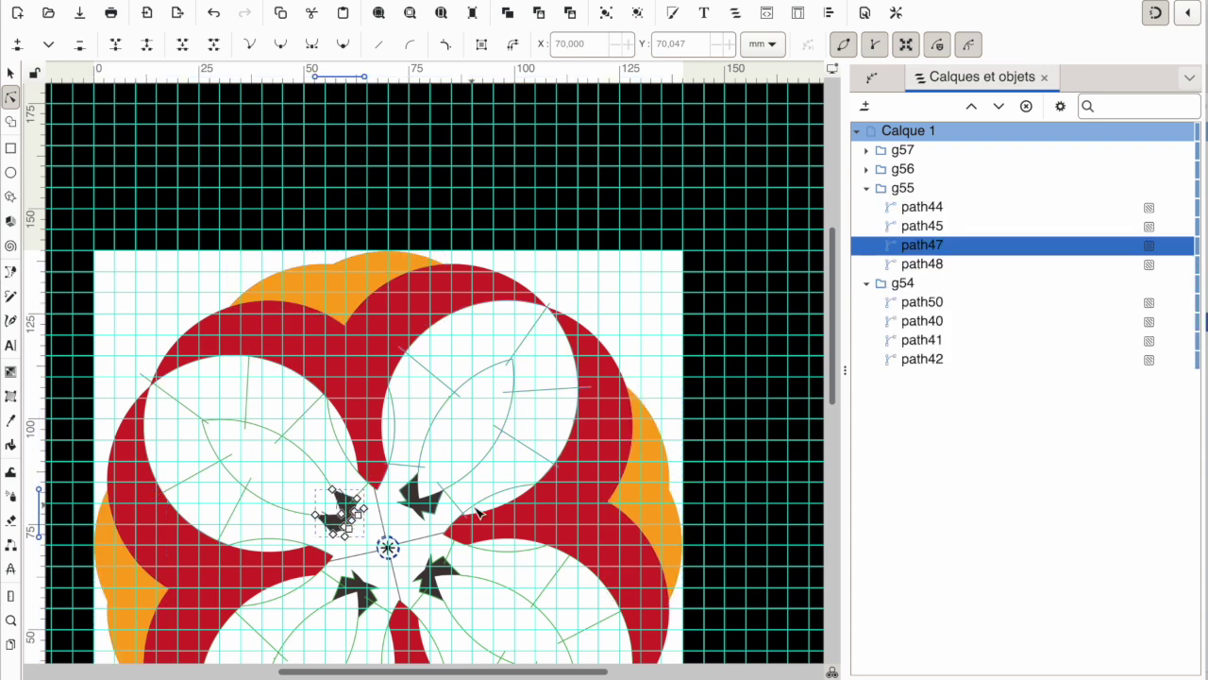
{"action": "left_click", "coordinate": [421, 502], "text": "shift"}
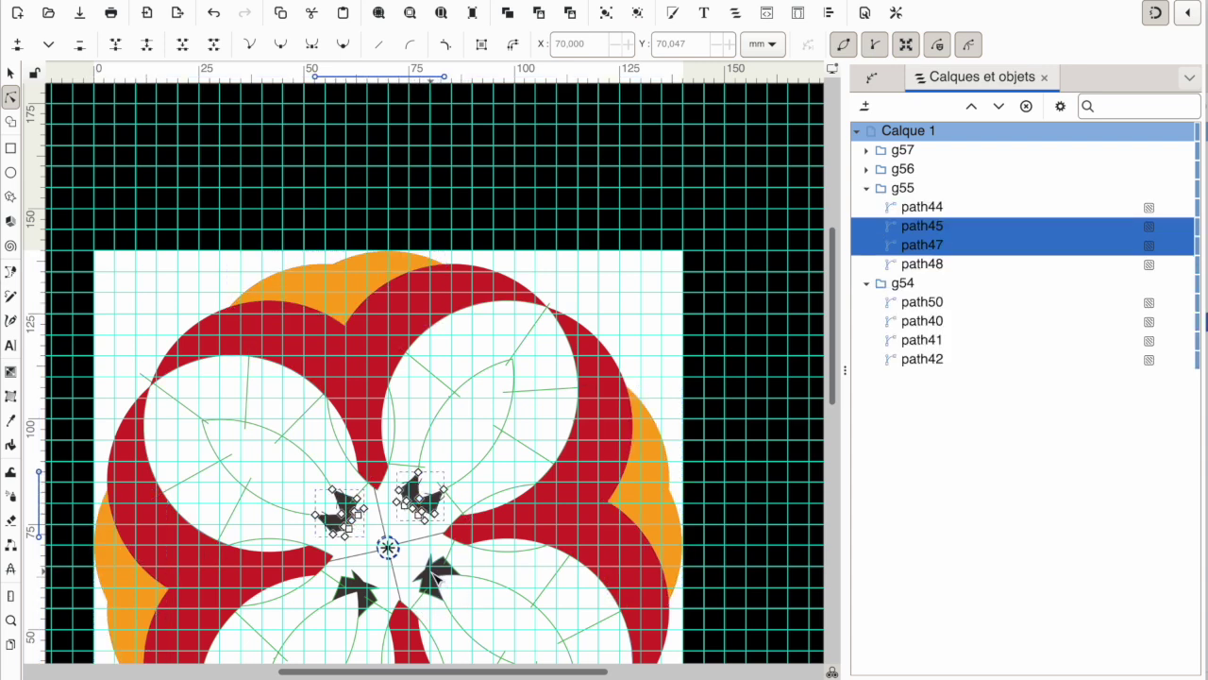
{"action": "left_click", "coordinate": [437, 577], "text": "shift"}
{"action": "left_click", "coordinate": [371, 601], "text": "shift"}
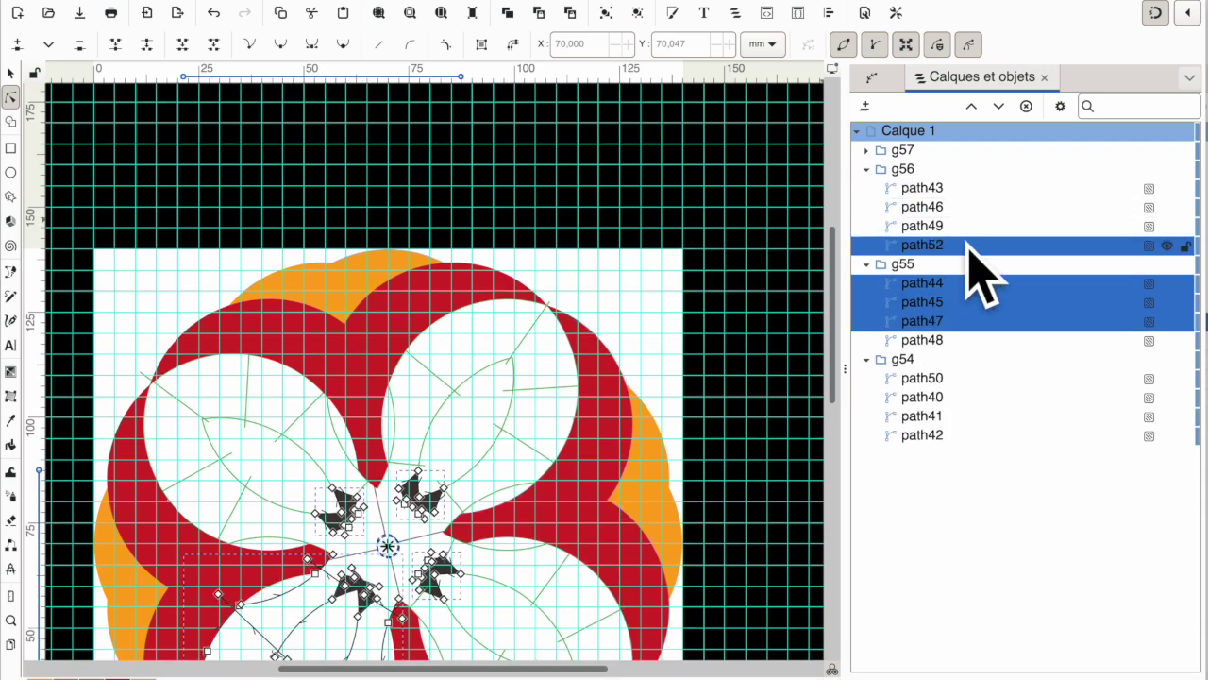
{"action": "left_click", "coordinate": [932, 283]}
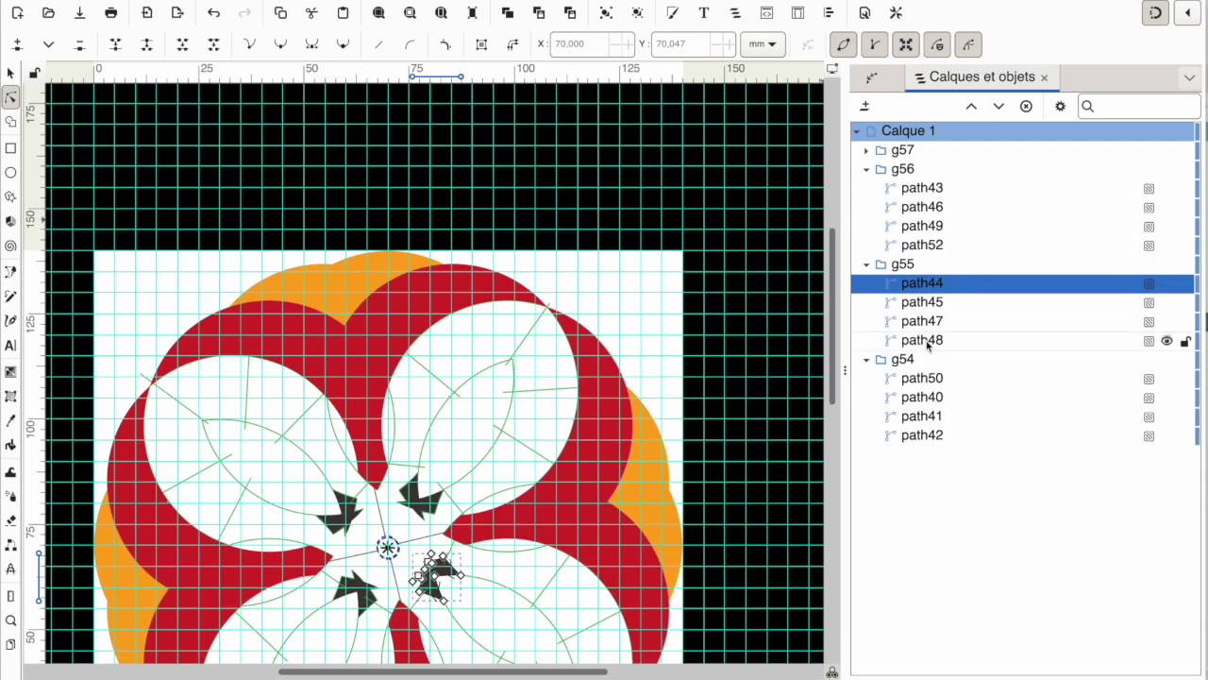
{"action": "left_click", "coordinate": [928, 343], "text": "shift"}
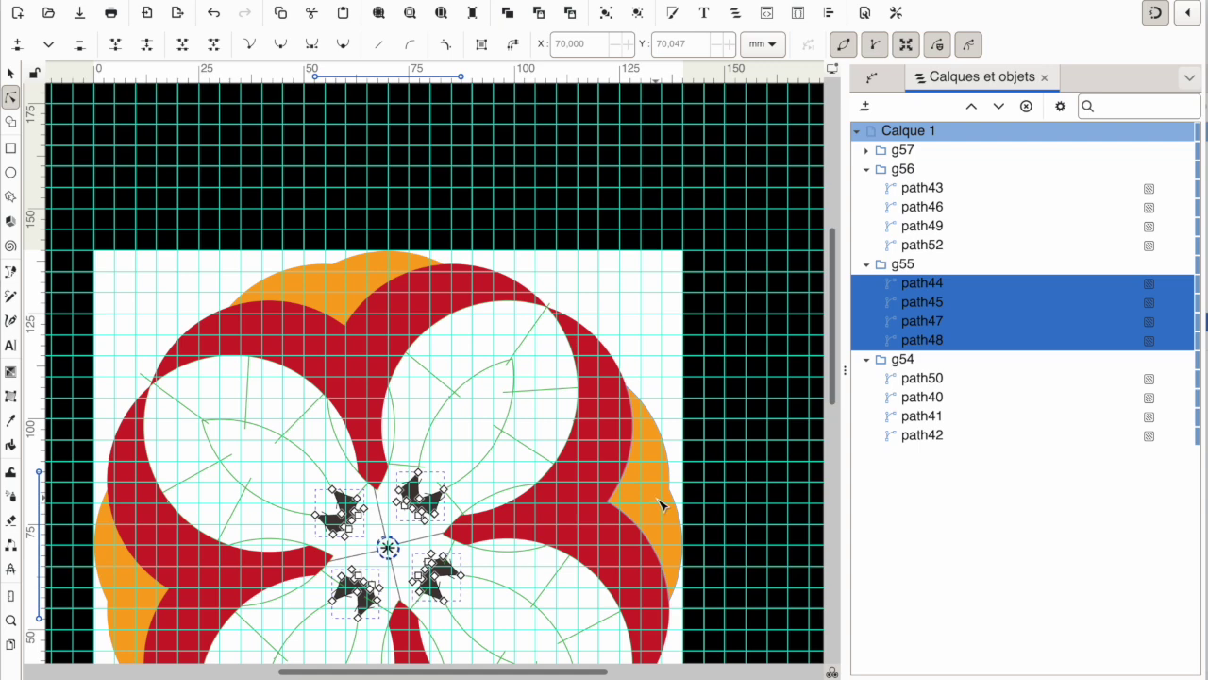
{"action": "scroll", "coordinate": [459, 661], "scroll_direction": "up", "scroll_amount": 4}
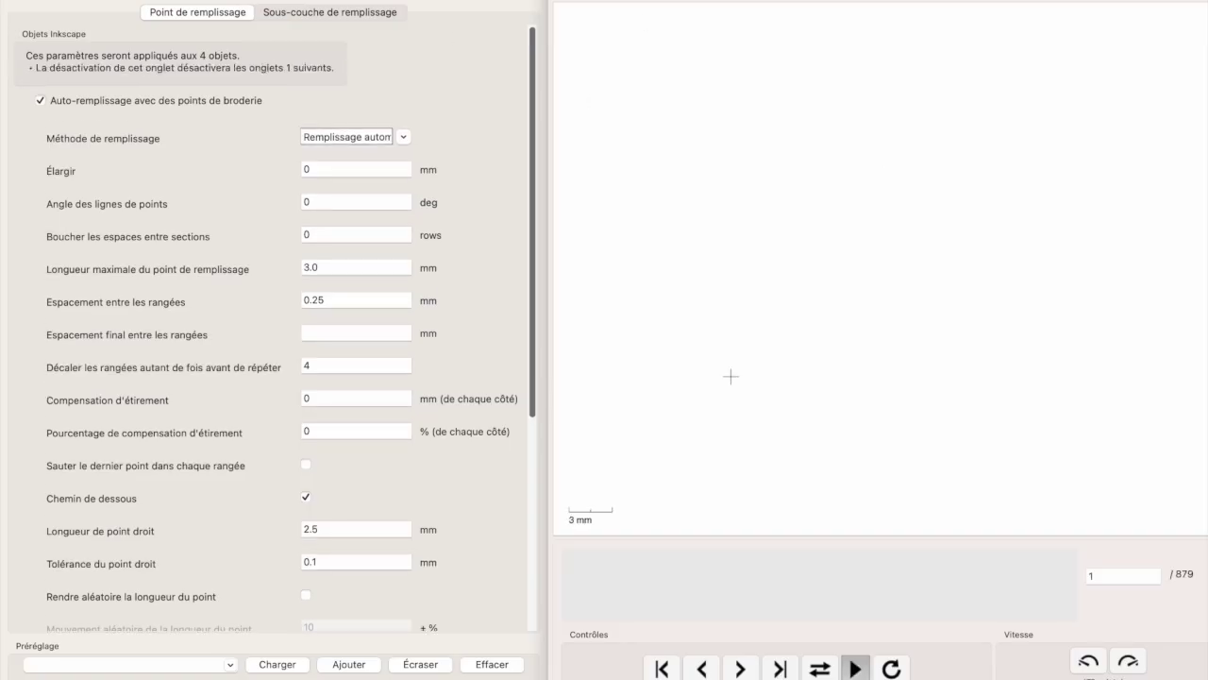
Set the dark shapes' fill method to contour fill (Remplissage selon contour) and disable their fill underlay
{"action": "left_click", "coordinate": [403, 137]}
{"action": "left_click", "coordinate": [354, 176]}
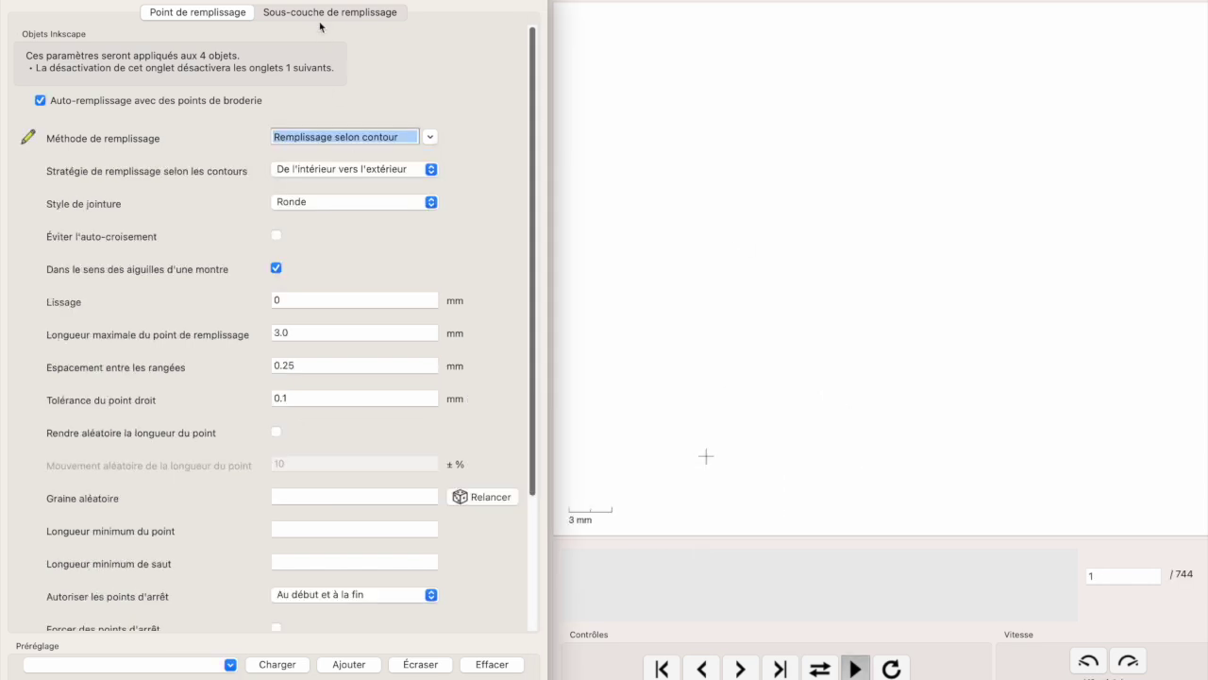
{"action": "left_click", "coordinate": [329, 11]}
{"action": "left_click", "coordinate": [104, 90]}
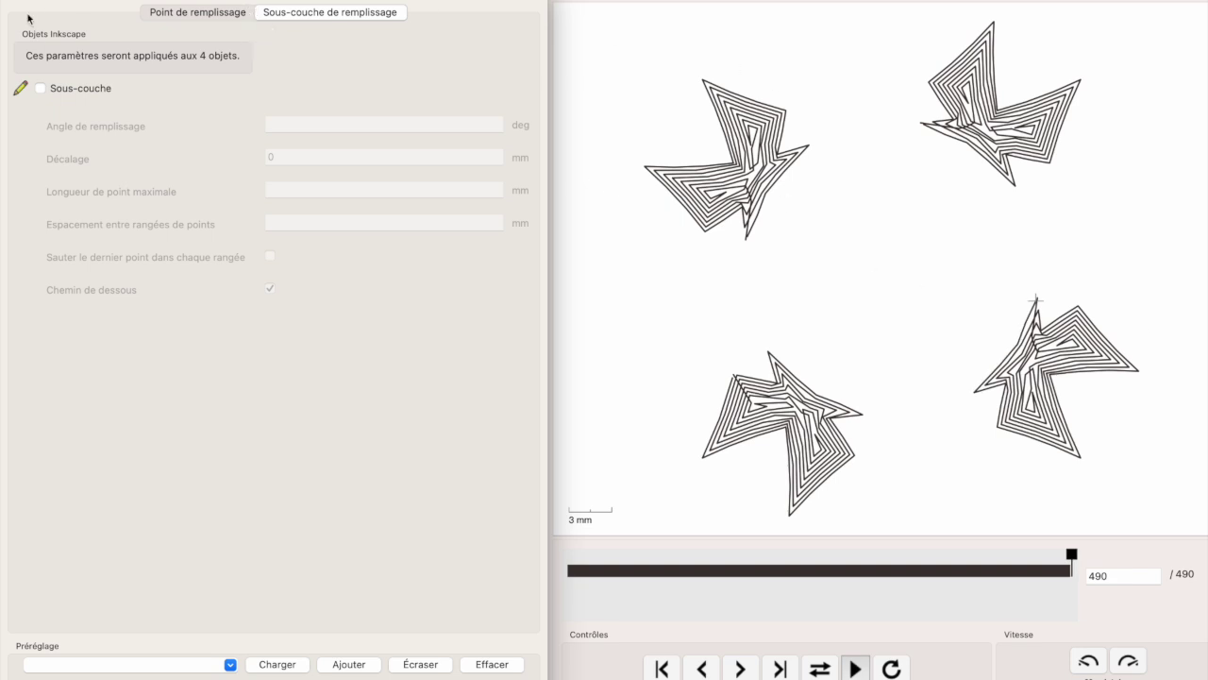
Try circular fill (Remplissage circulaire) on the dark shapes, switch back to contour fill (Remplissage selon contour), and deselect them
{"action": "left_click", "coordinate": [159, 15]}
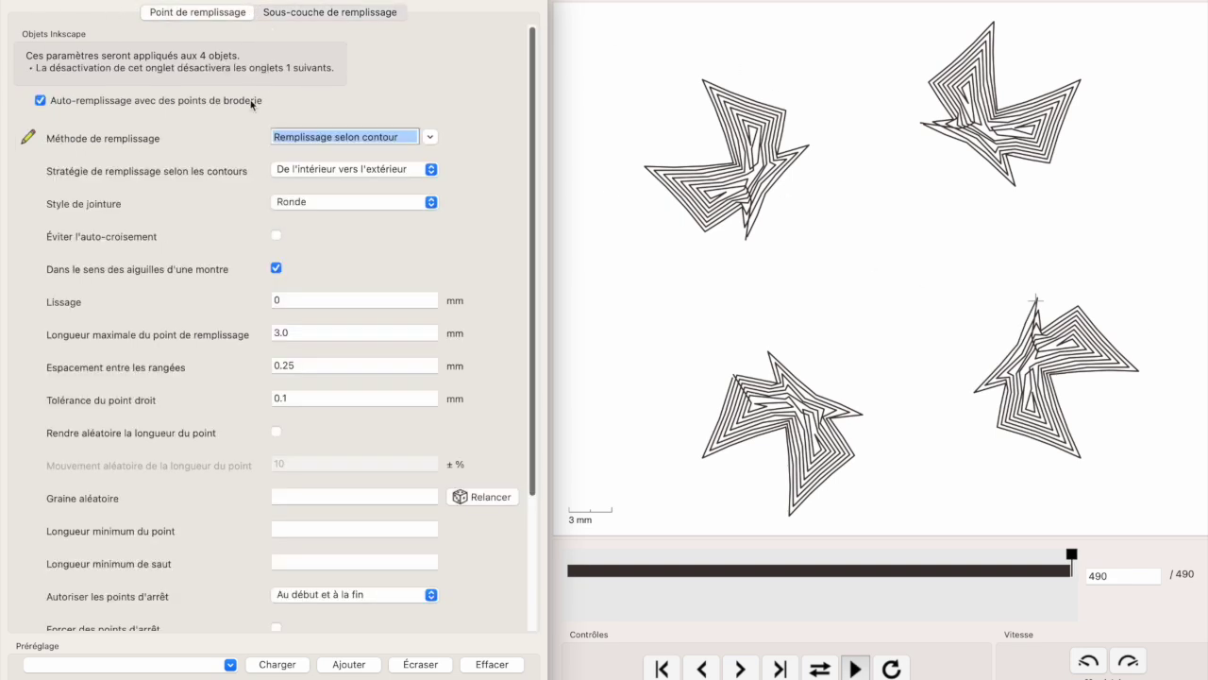
{"action": "left_click", "coordinate": [431, 138]}
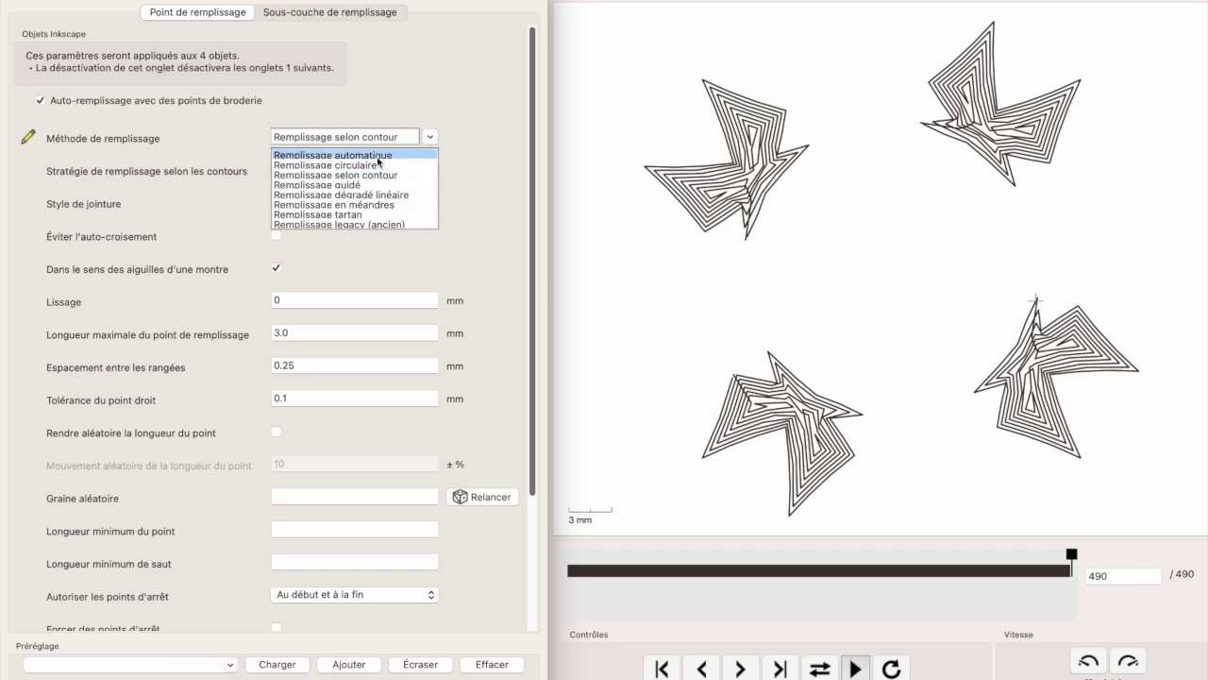
{"action": "left_click", "coordinate": [373, 162]}
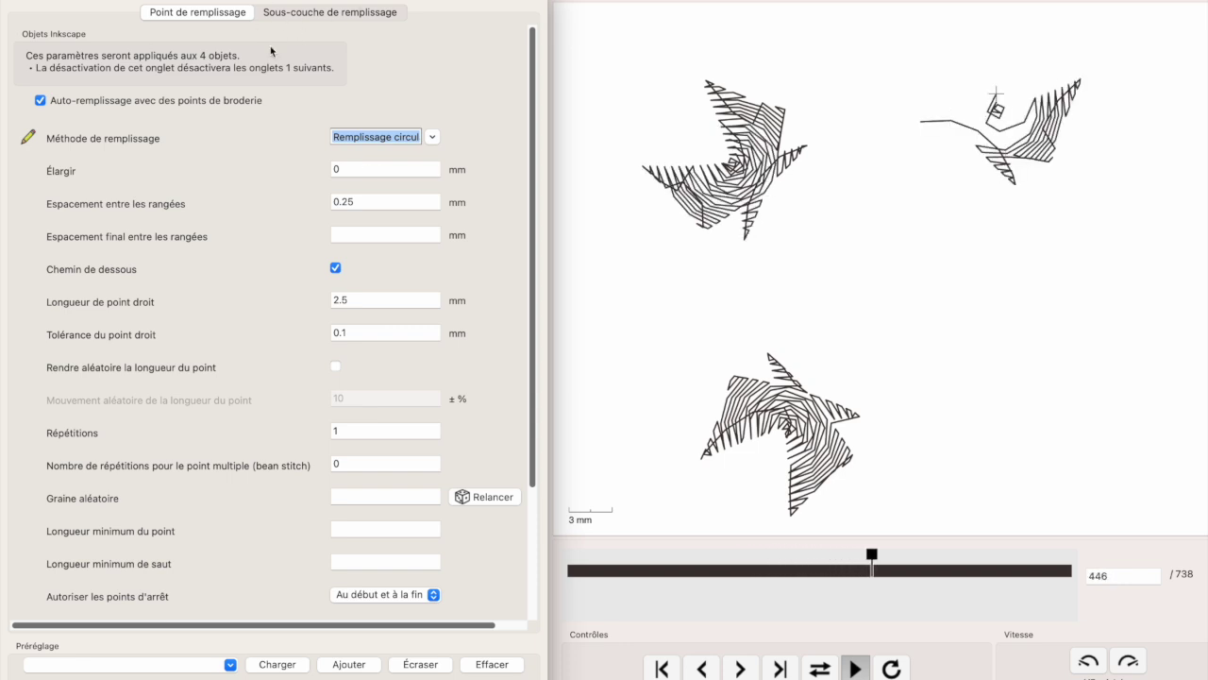
{"action": "left_click", "coordinate": [433, 137]}
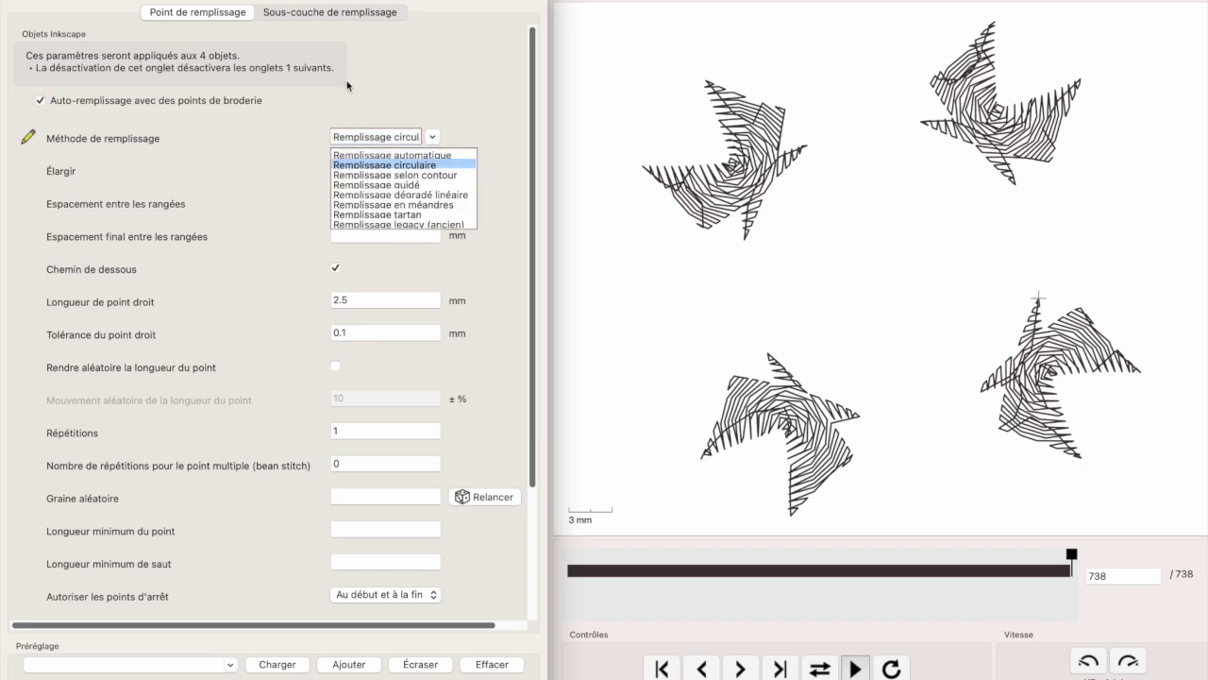
{"action": "left_click", "coordinate": [390, 174]}
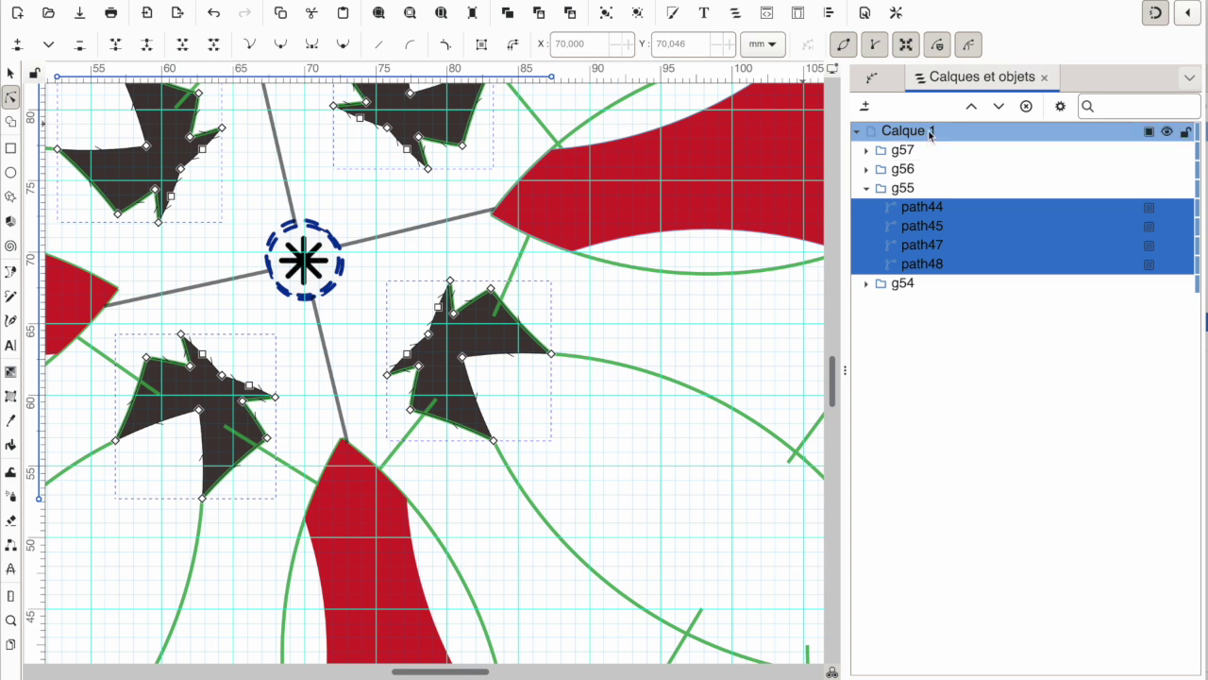
{"action": "key", "text": "Escape"}
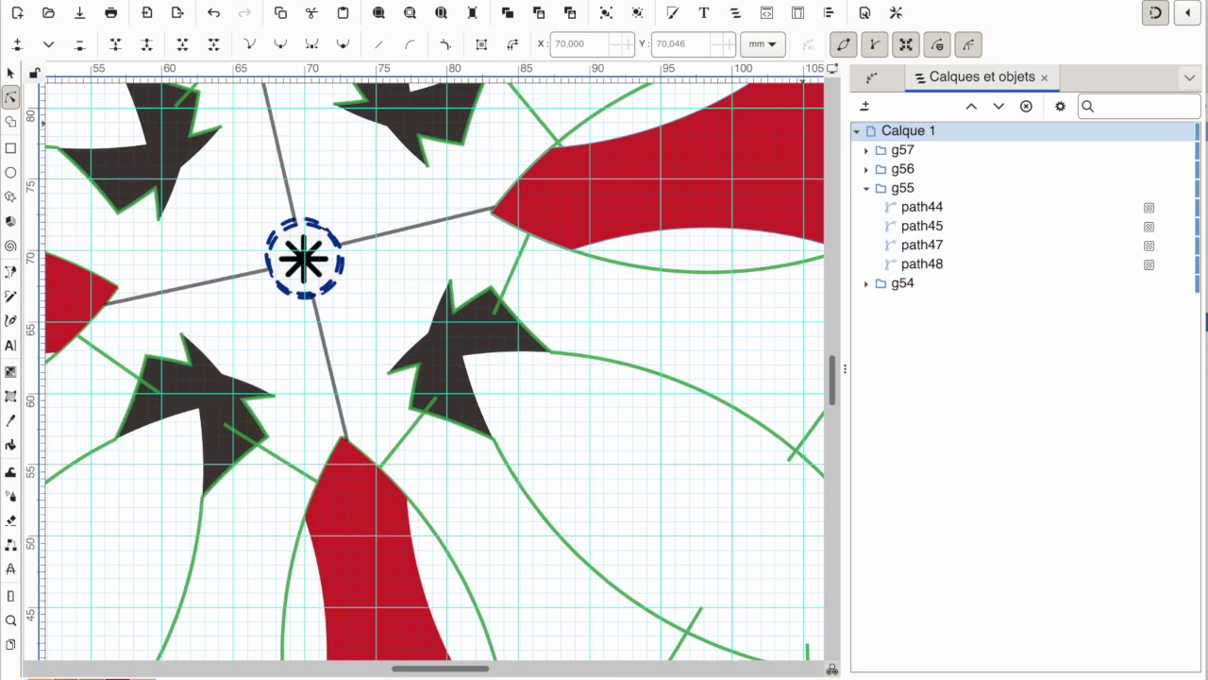